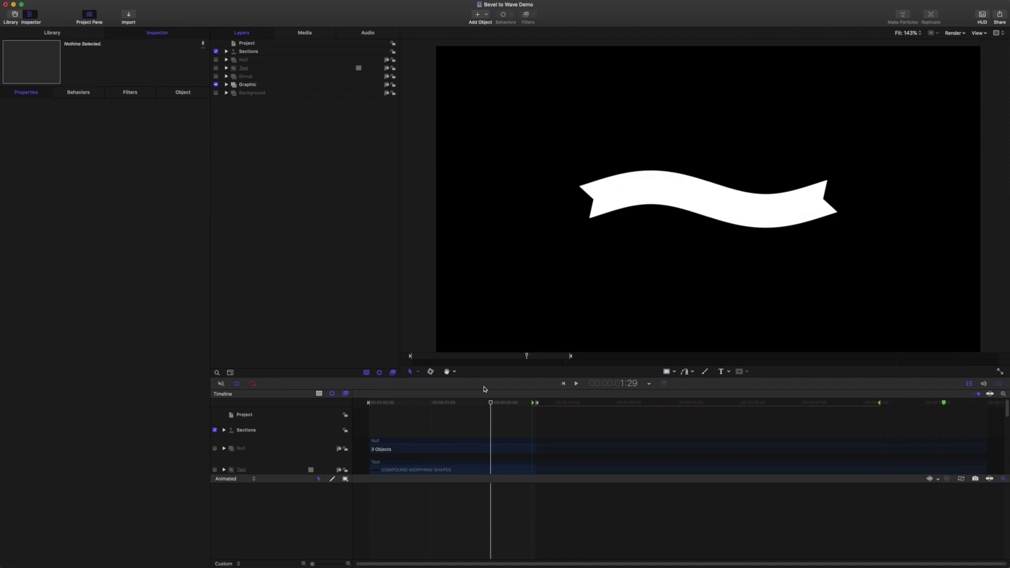
Play the finished Bevel to Wave Demo and stop on the frame where the banner is a wave
click(563, 384)
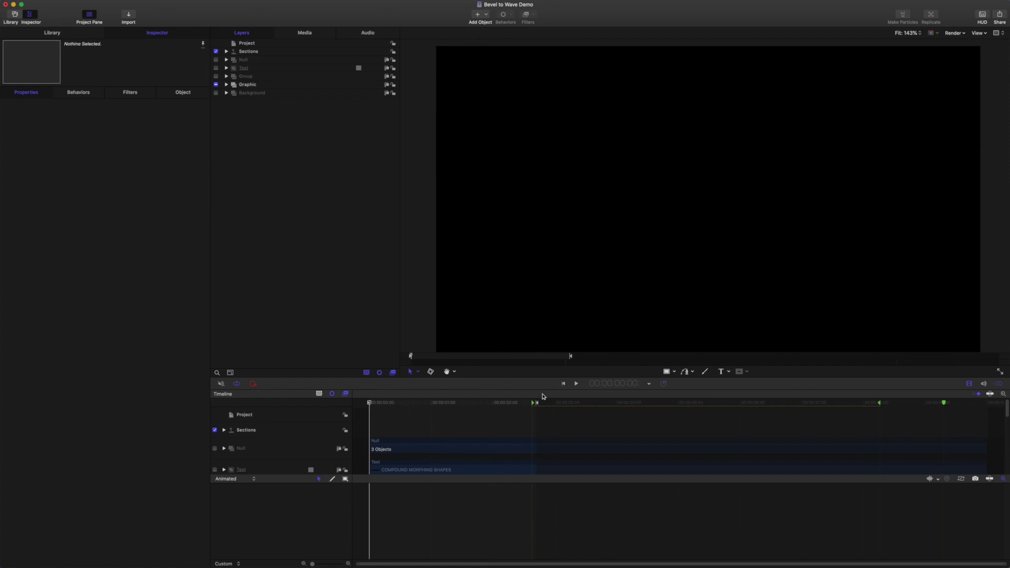
click(576, 384)
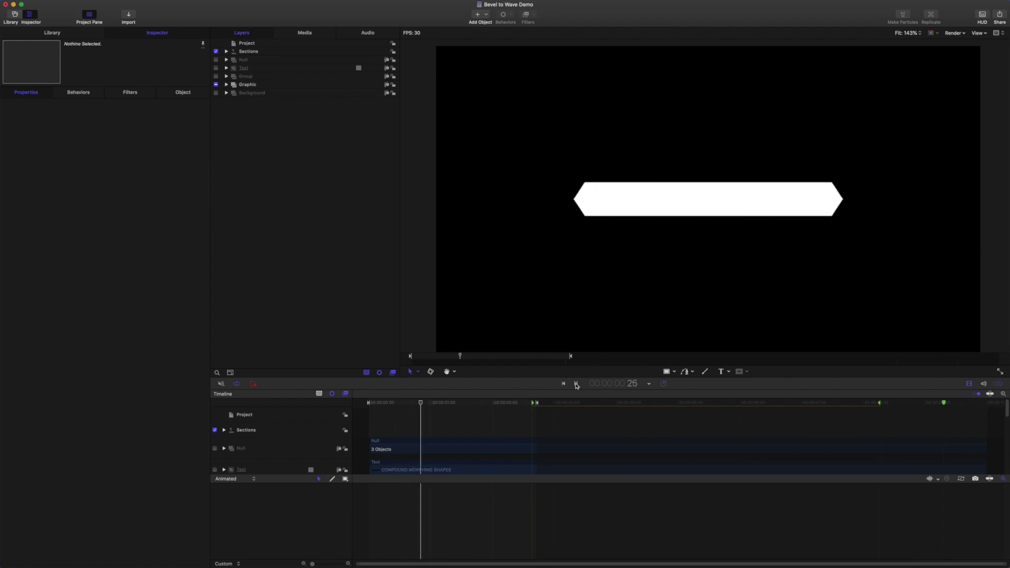
click(576, 385)
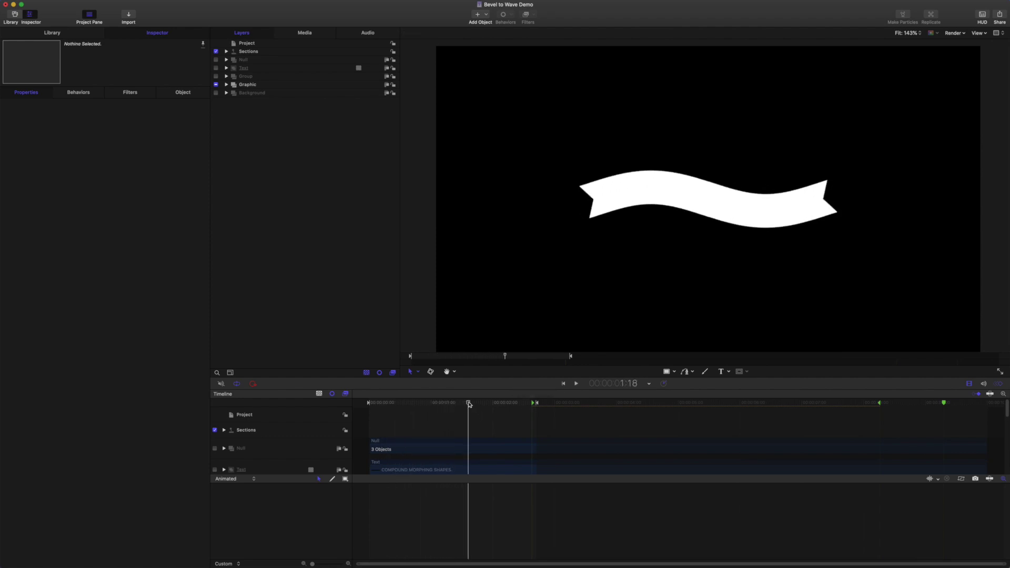
drag(467, 403, 476, 403)
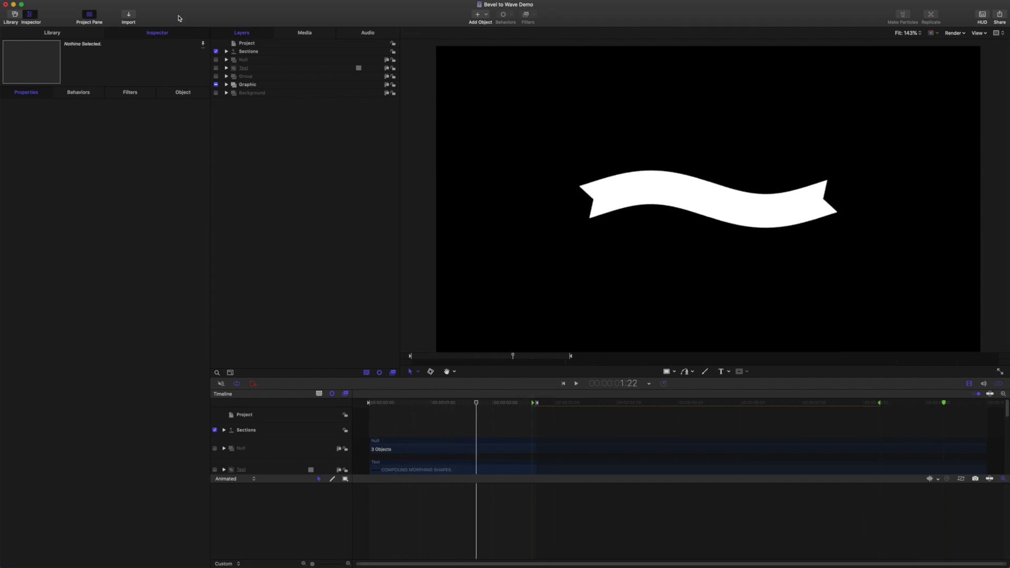
Enable the MORPHING SHAPES text layer and replay the demo from the start
click(216, 68)
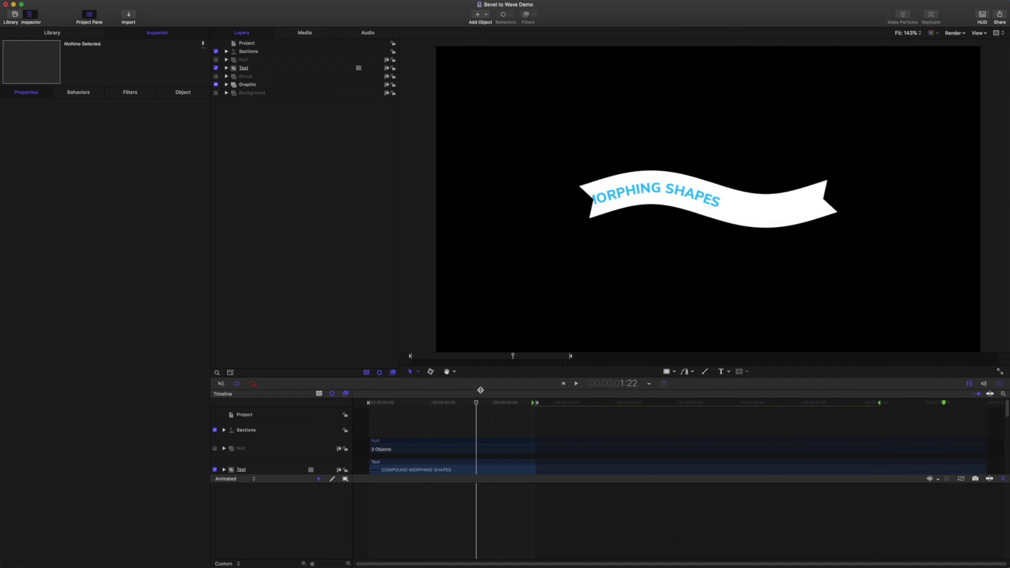
key(Home)
key(space)
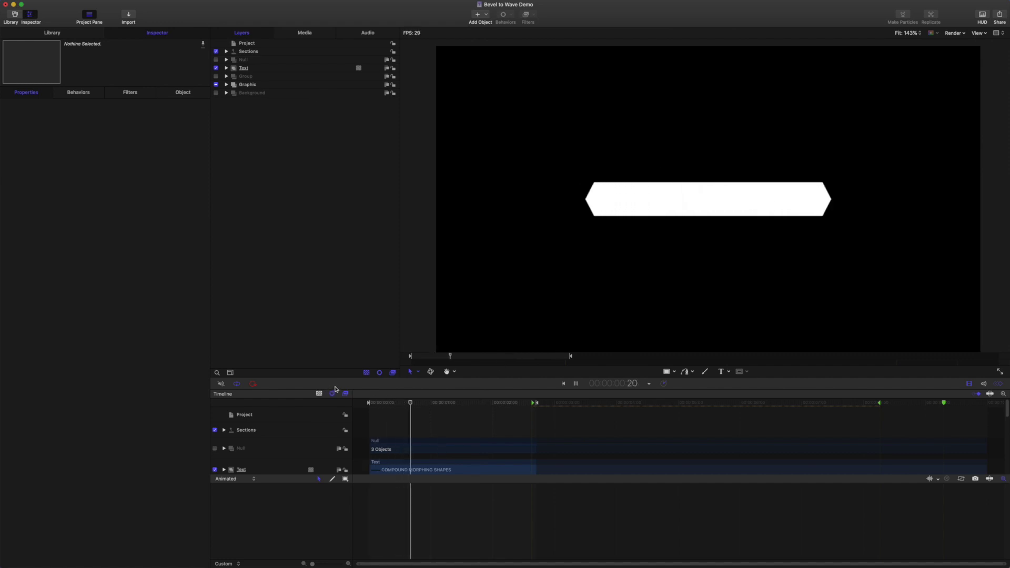
key(space)
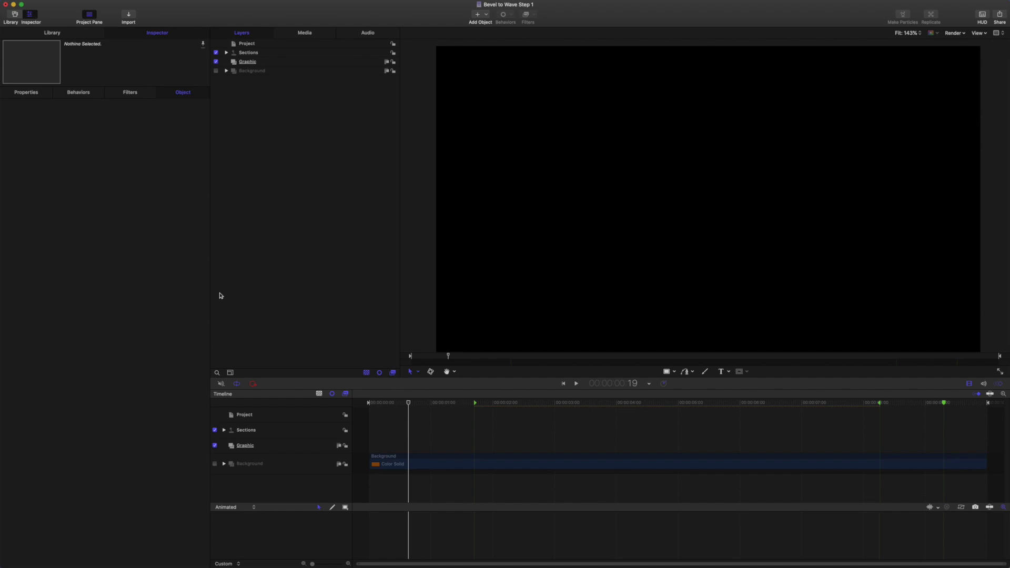
Draw a white rectangle inside the Graphic group and expose its separate width and height values
click(266, 63)
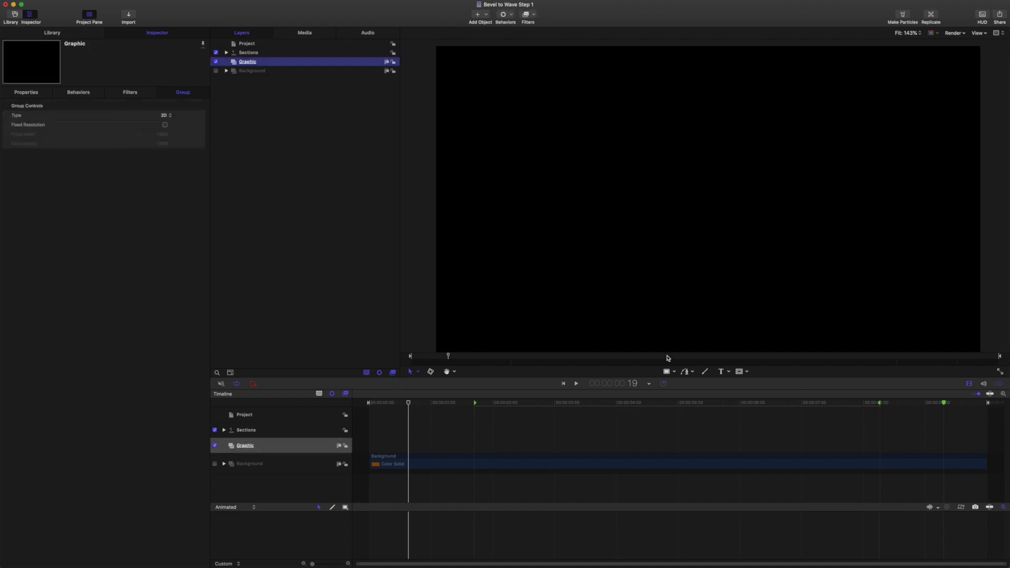
drag(658, 146, 742, 270)
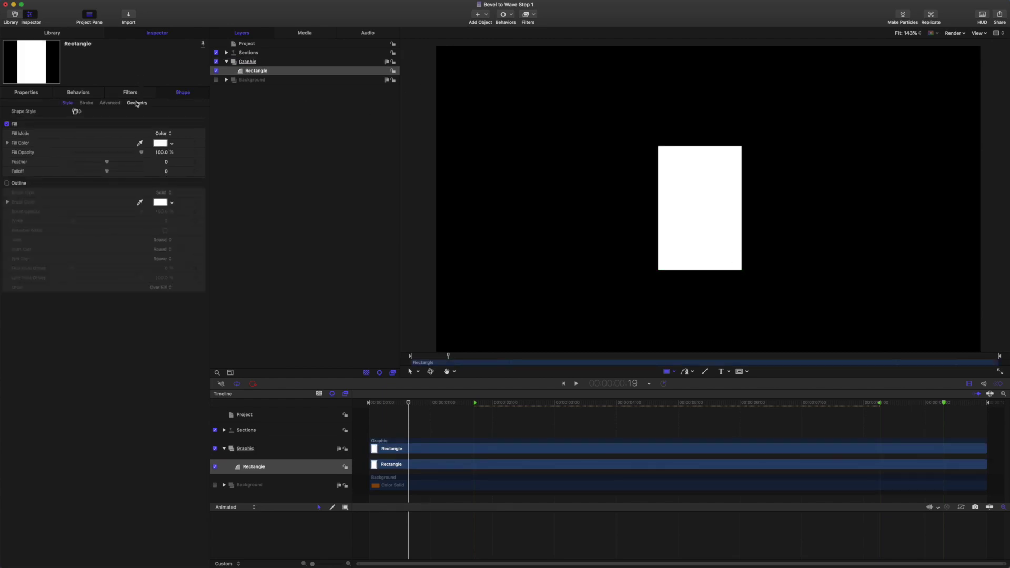
click(137, 102)
click(8, 142)
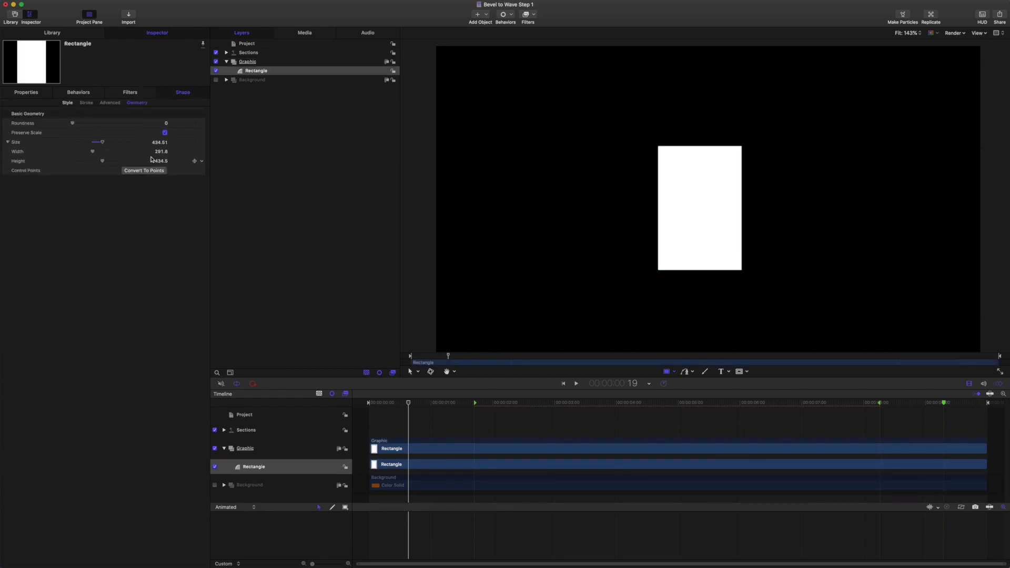
Resize the rectangle to Height 50 and Width 1
click(160, 162)
text(50)
key(Return)
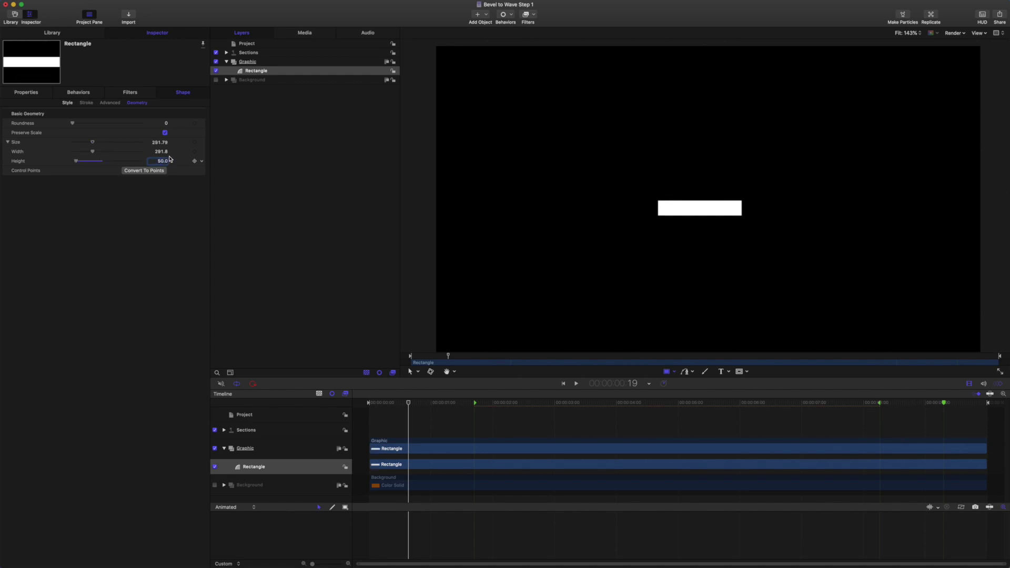
click(161, 151)
text(1)
key(Return)
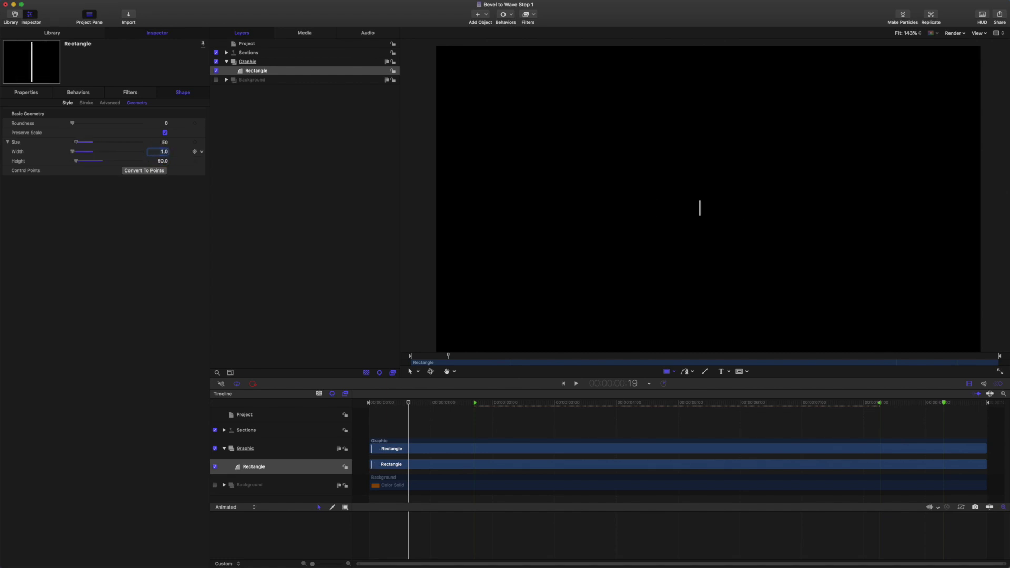
Reset the line's position to 0, 0, show rulers, and set Anchor Point Y to -25
click(31, 93)
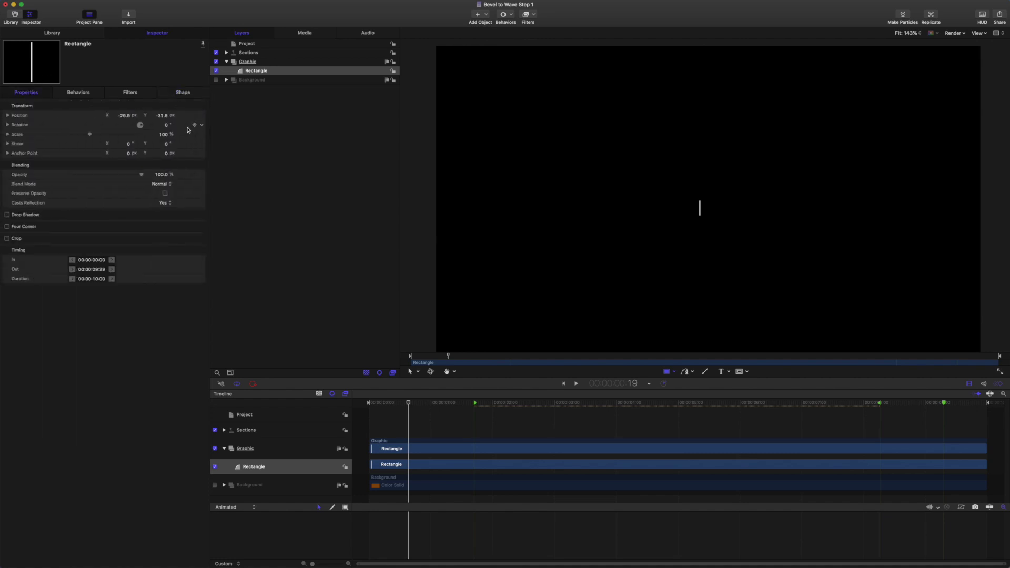
click(194, 116)
click(223, 120)
key(super+shift+r)
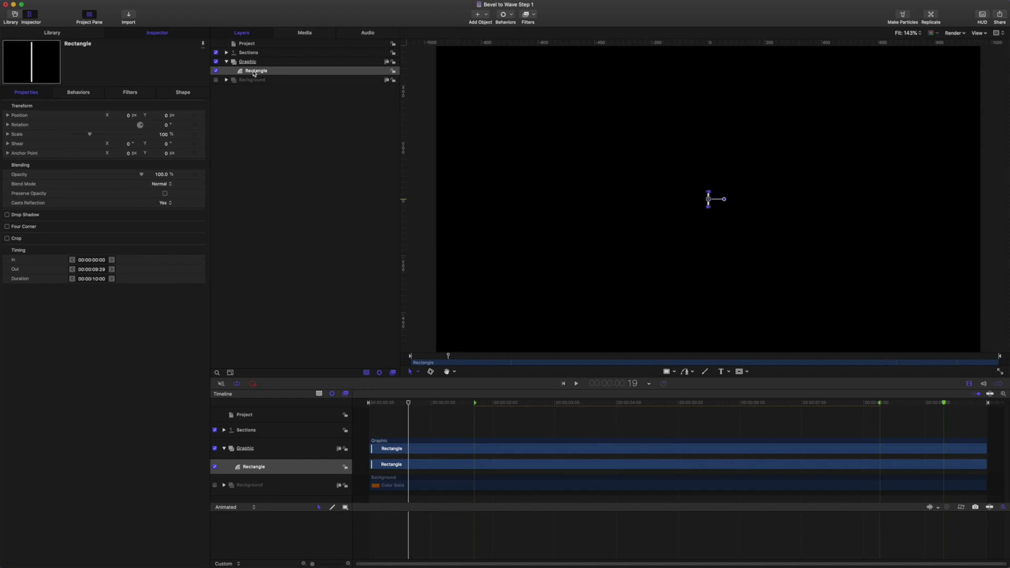
click(166, 153)
key(Return)
Rename the line layer 'Upper'
double_click(264, 70)
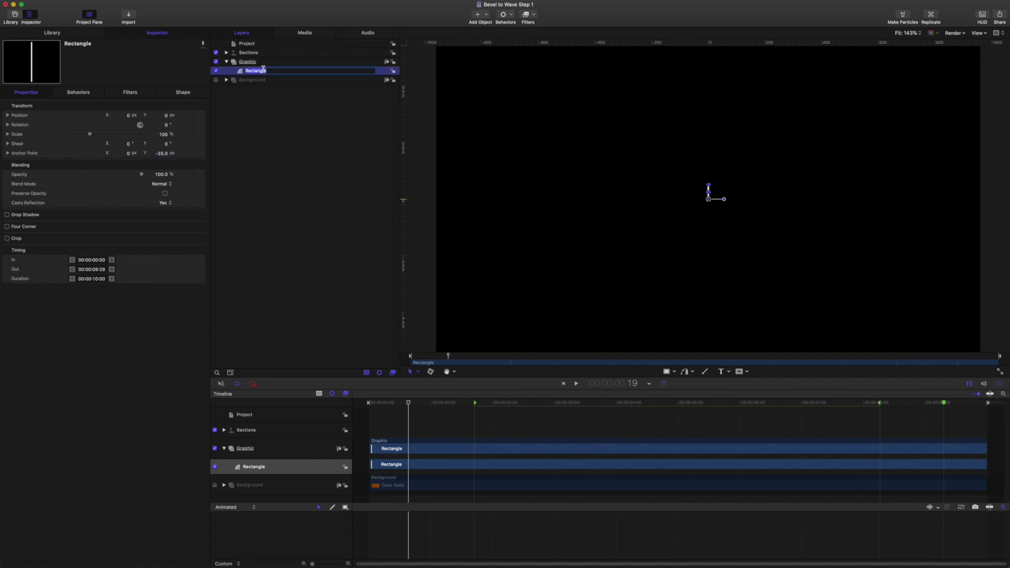
text(Upper)
key(Return)
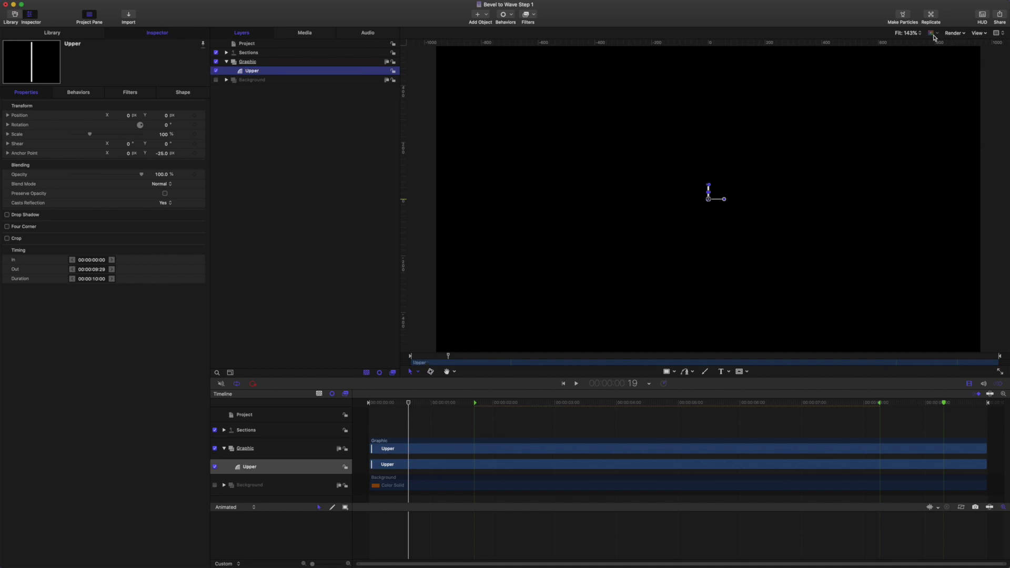
Replicate the line along a Wave shape with Amplitude 0
click(933, 17)
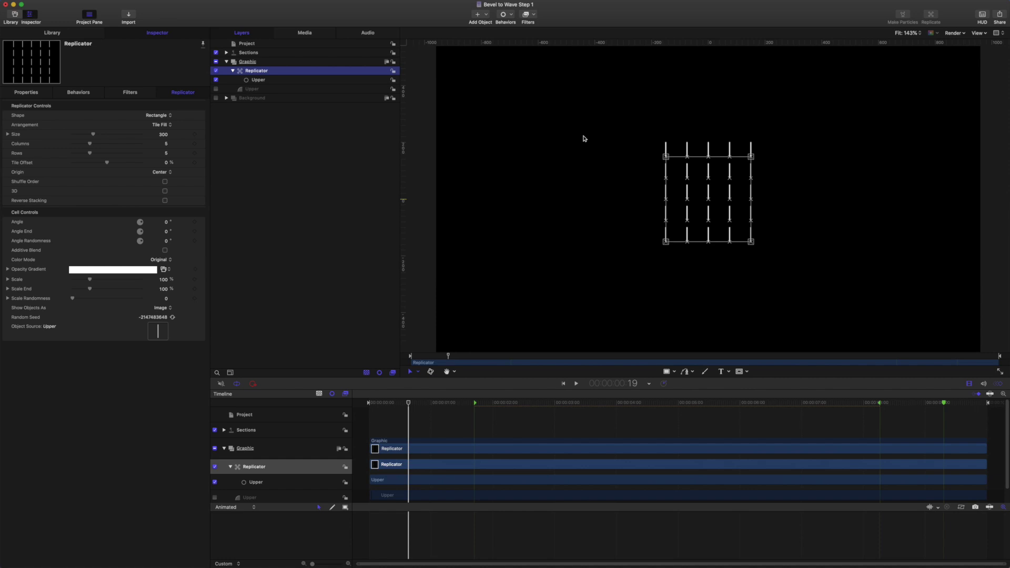
click(165, 117)
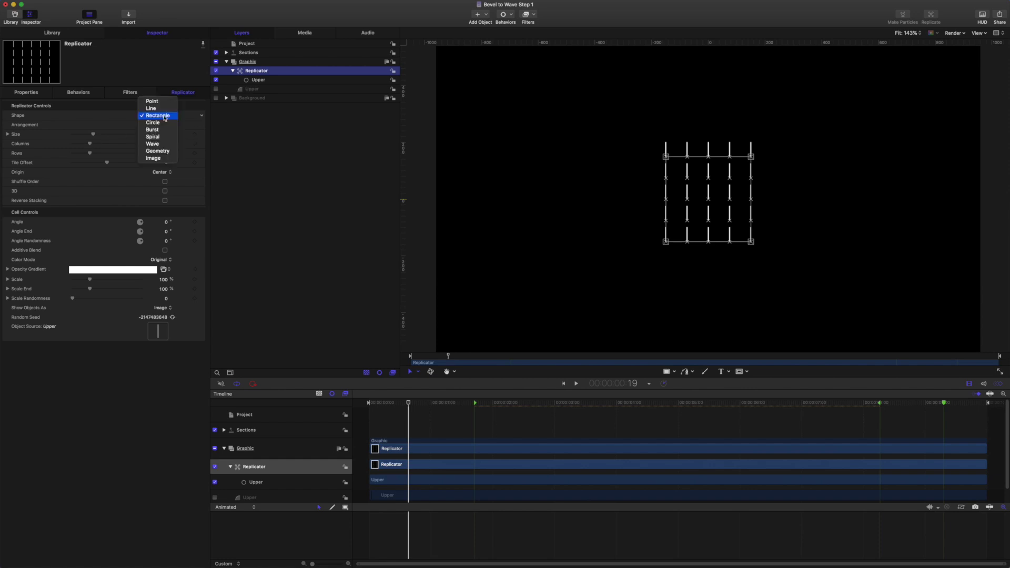
click(163, 144)
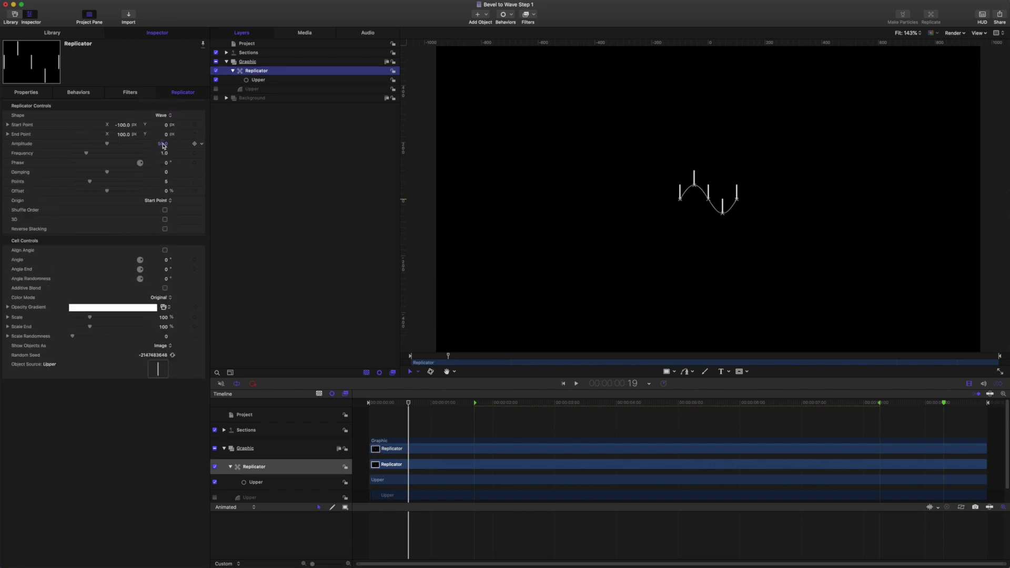
double_click(163, 144)
text(0)
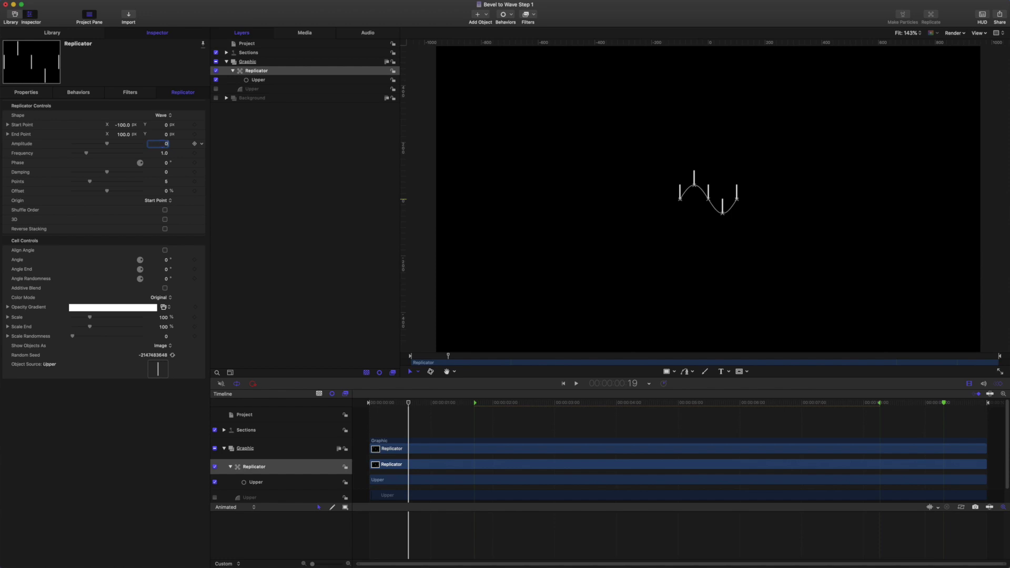
key(Return)
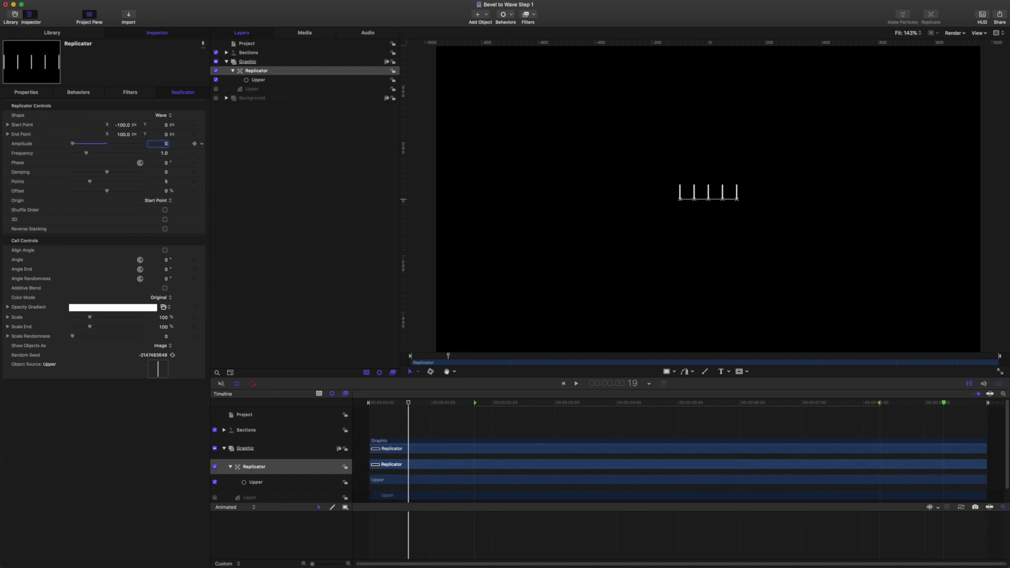
Set the wave's Start X to -350, End X to 350, and Points to 500
double_click(121, 125)
text(-350)
key(Return)
double_click(120, 134)
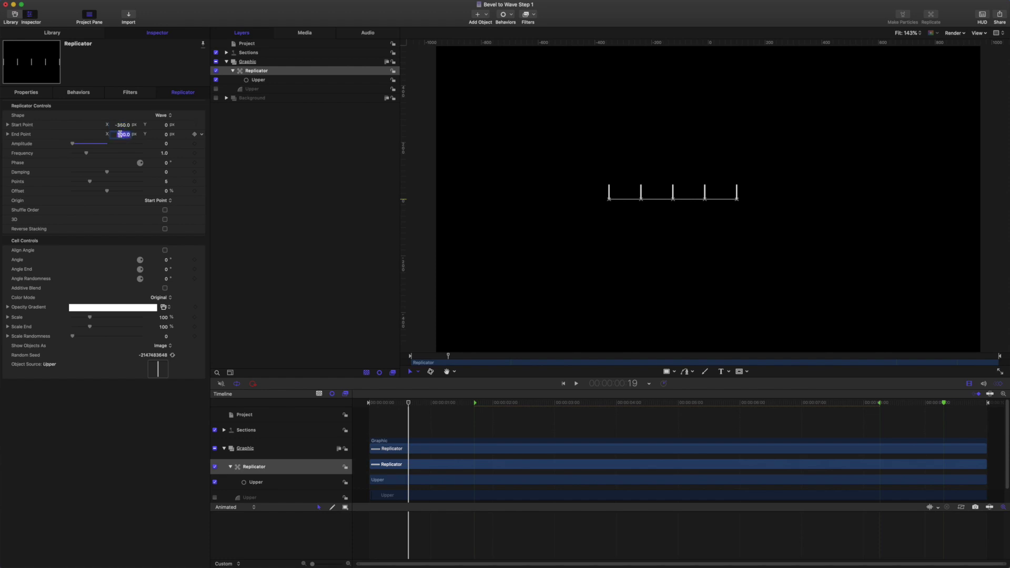
text(350)
key(Return)
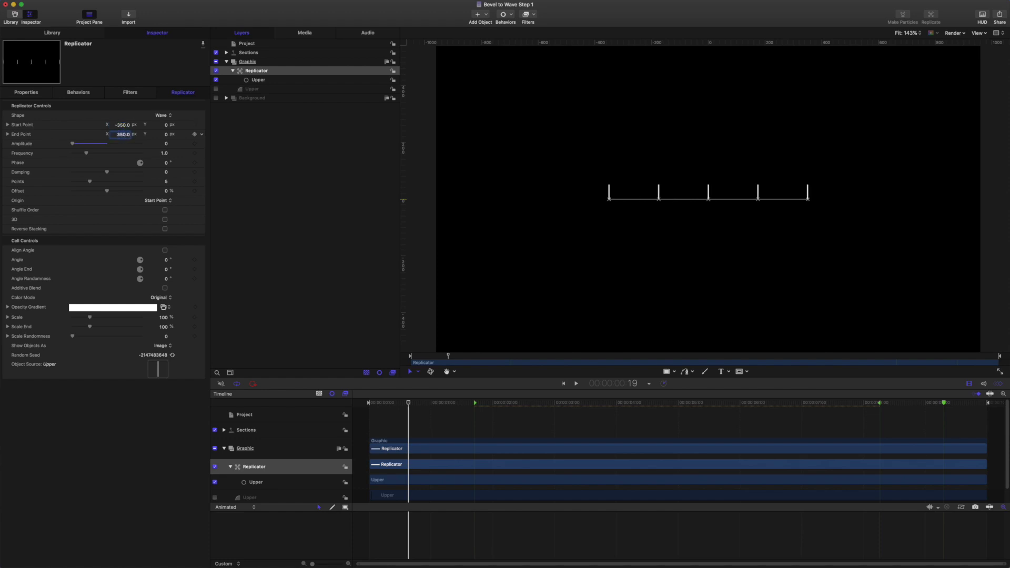
double_click(166, 182)
key(Return)
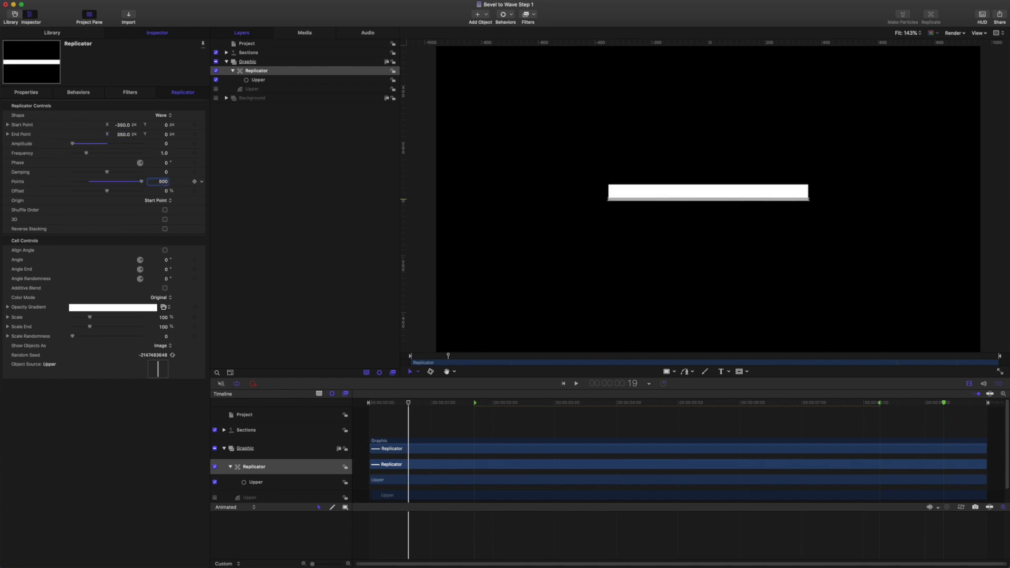
key(super+slash)
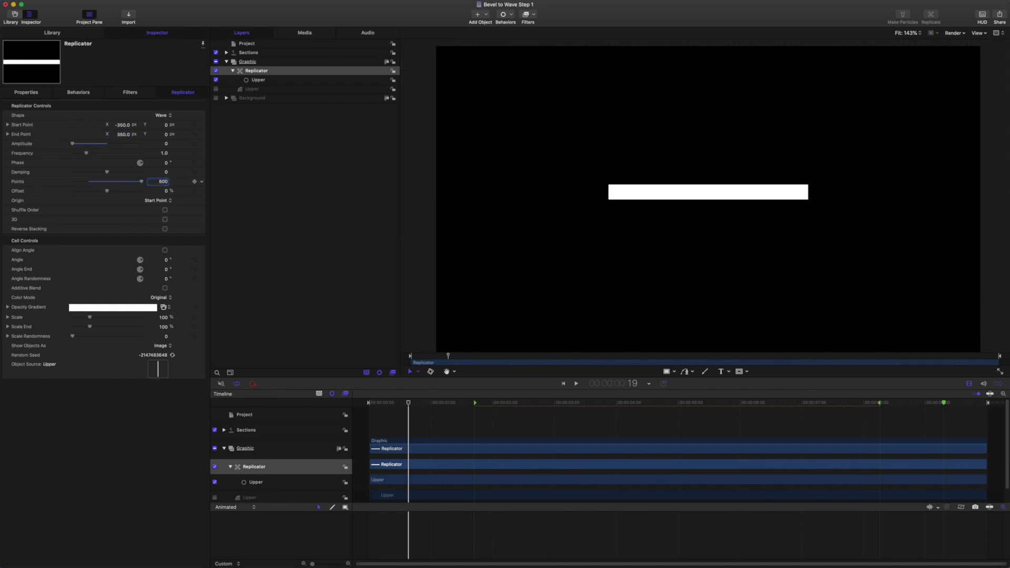
Rename the replicator 'Upper'
double_click(262, 71)
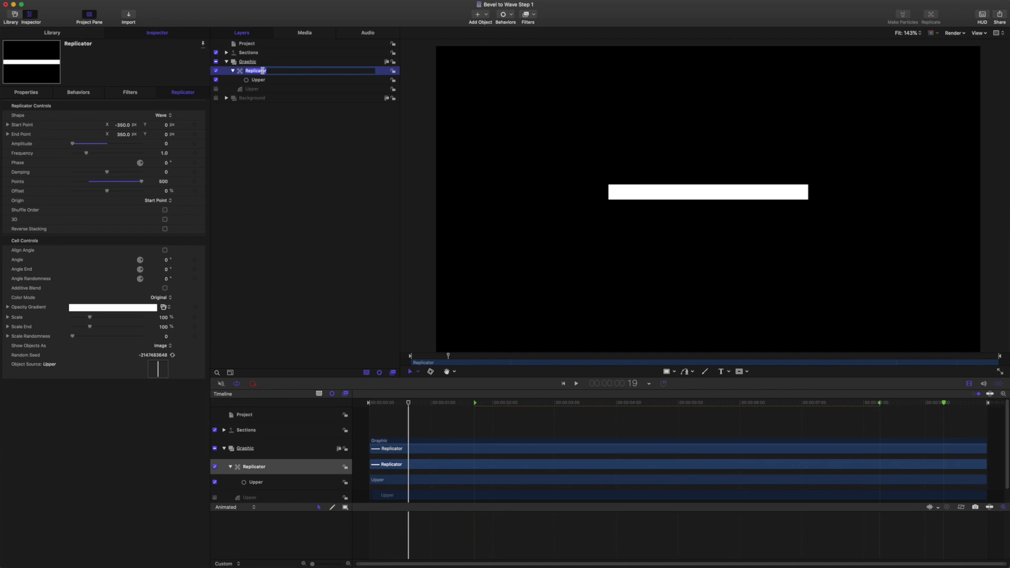
text(Upper)
key(Return)
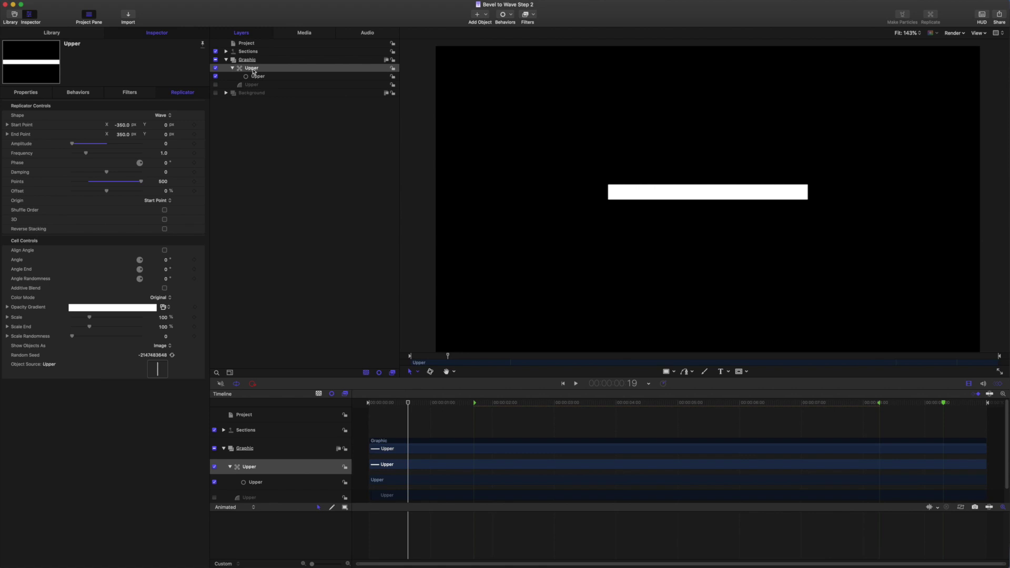
Keyframe Upper's Scale X at 0% on frame 0 and 100% at one second
click(27, 92)
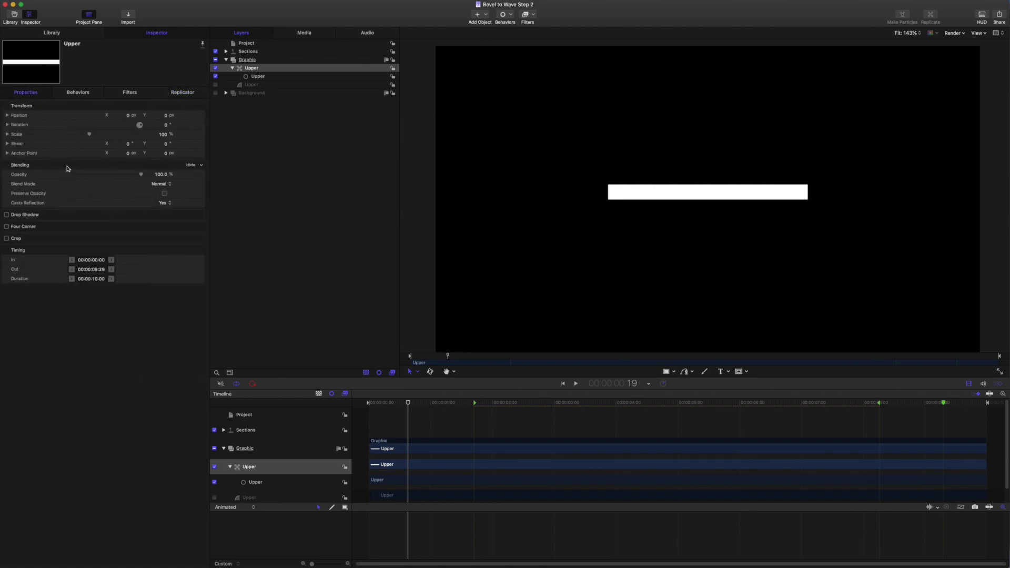
click(7, 134)
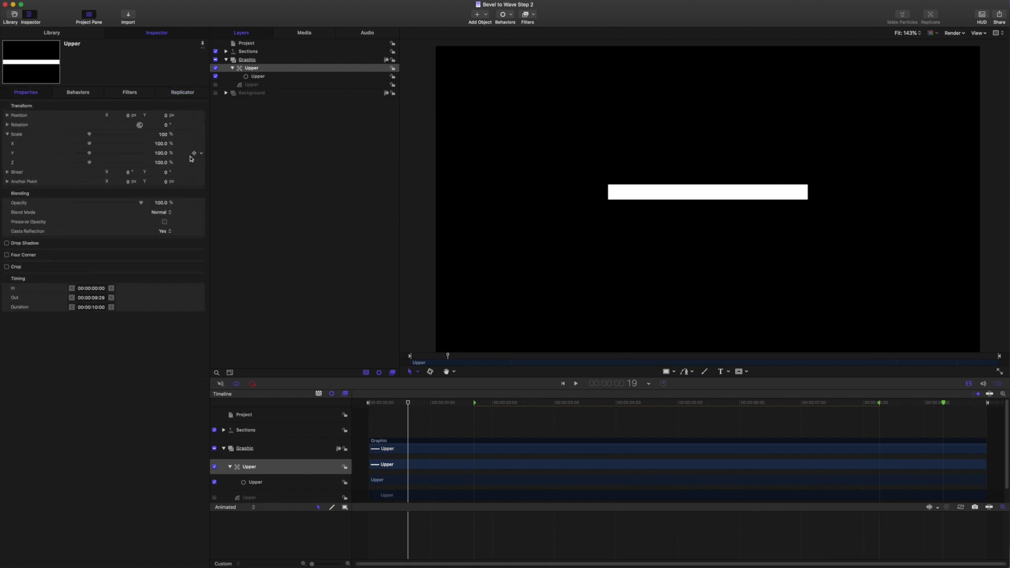
drag(407, 403, 367, 403)
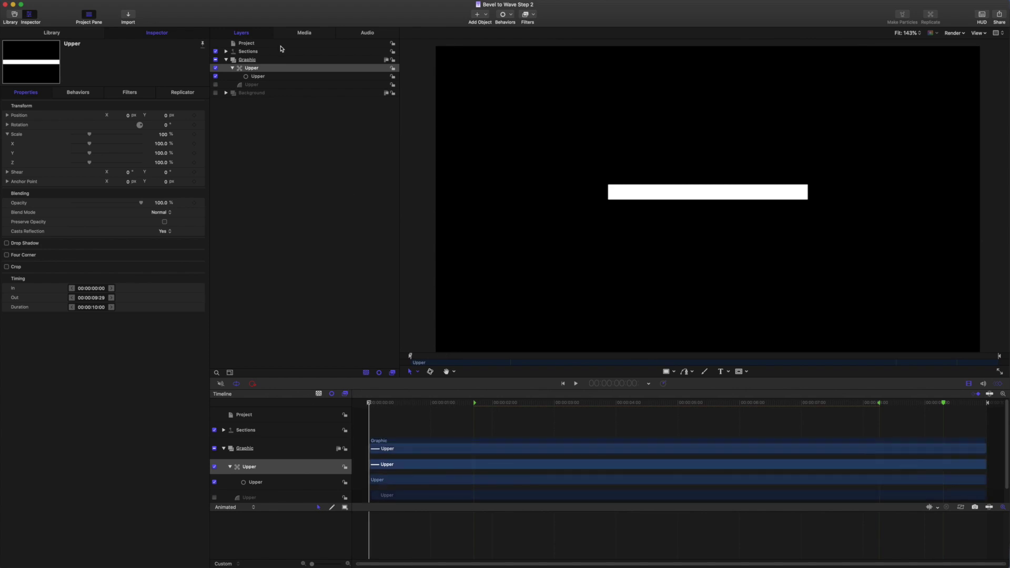
click(161, 144)
text(0)
key(Return)
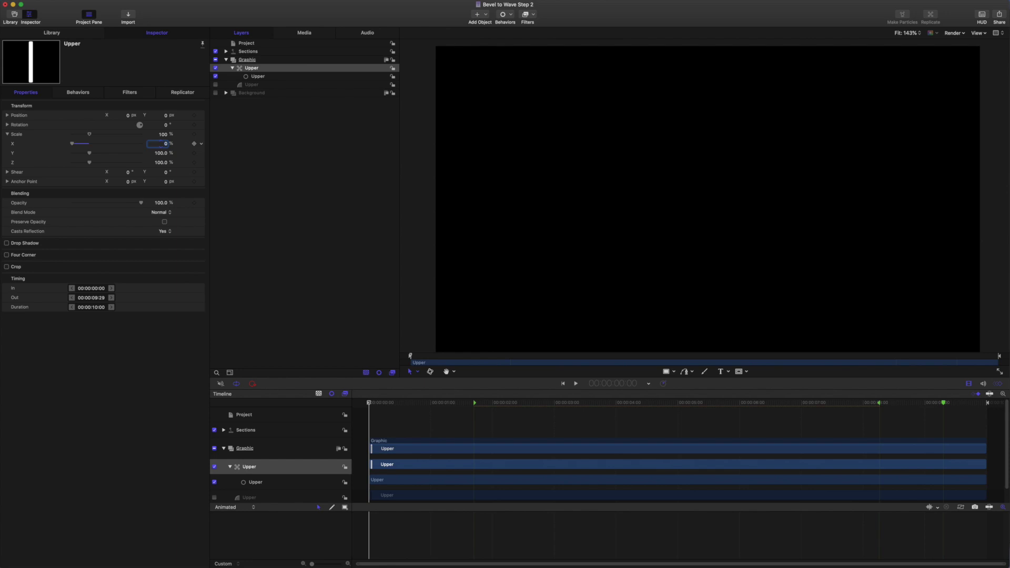
click(194, 143)
drag(369, 403, 431, 413)
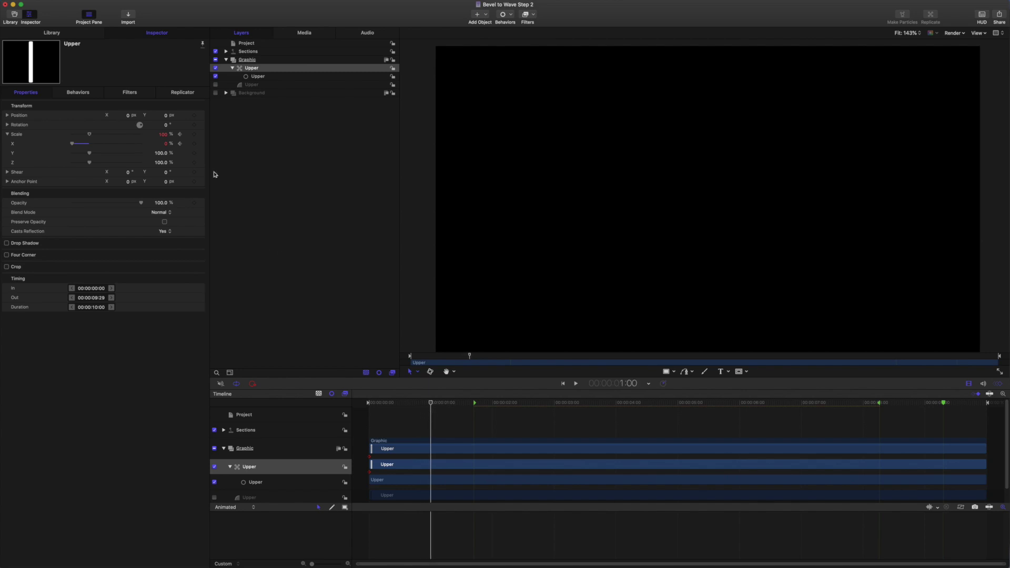
text(100)
key(Return)
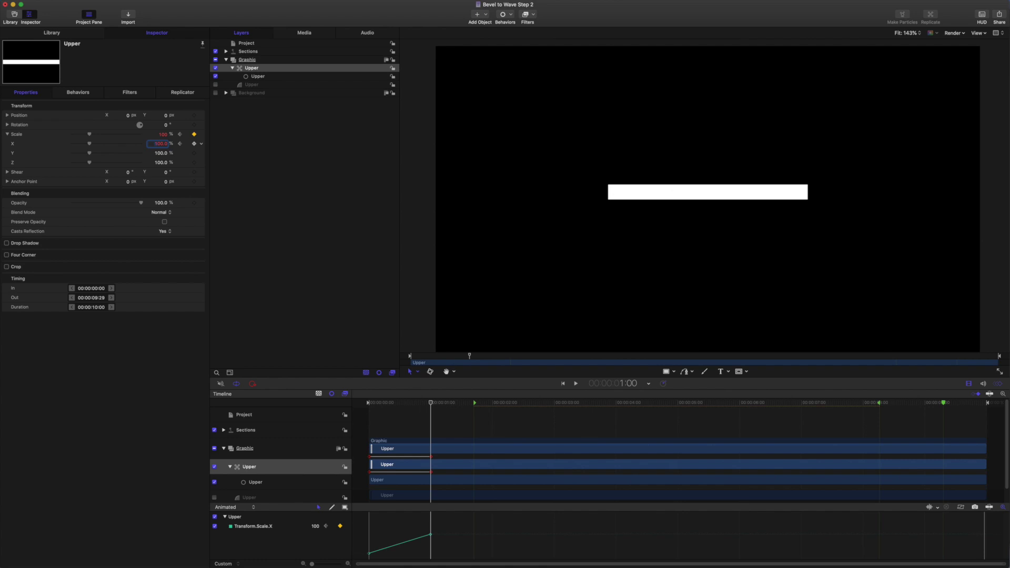
Ease the end Scale X keyframe, reshape the curve, and play back the widening bar
click(1003, 508)
click(430, 525)
right_click(434, 526)
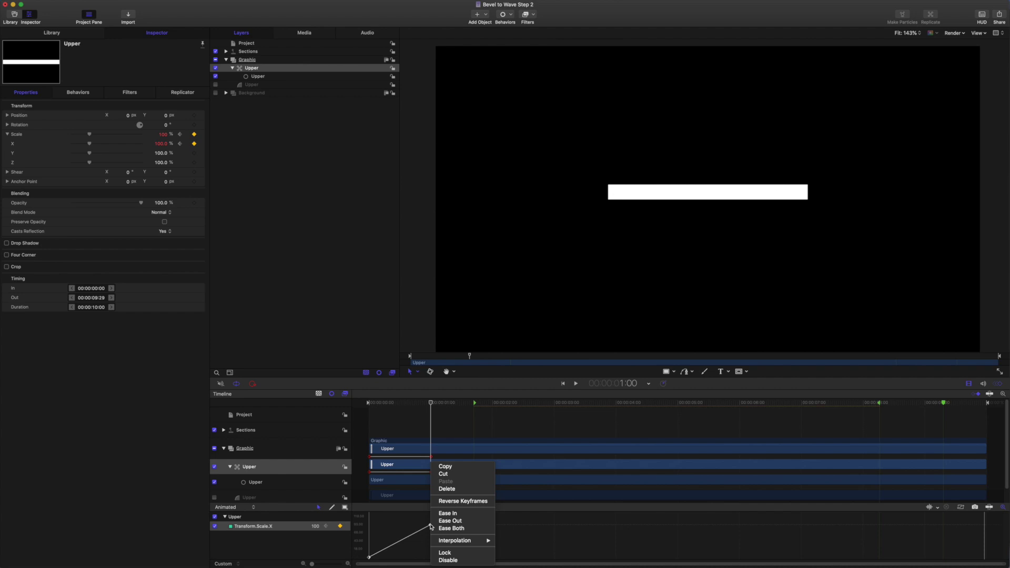
mouse_move(463, 539)
click(518, 540)
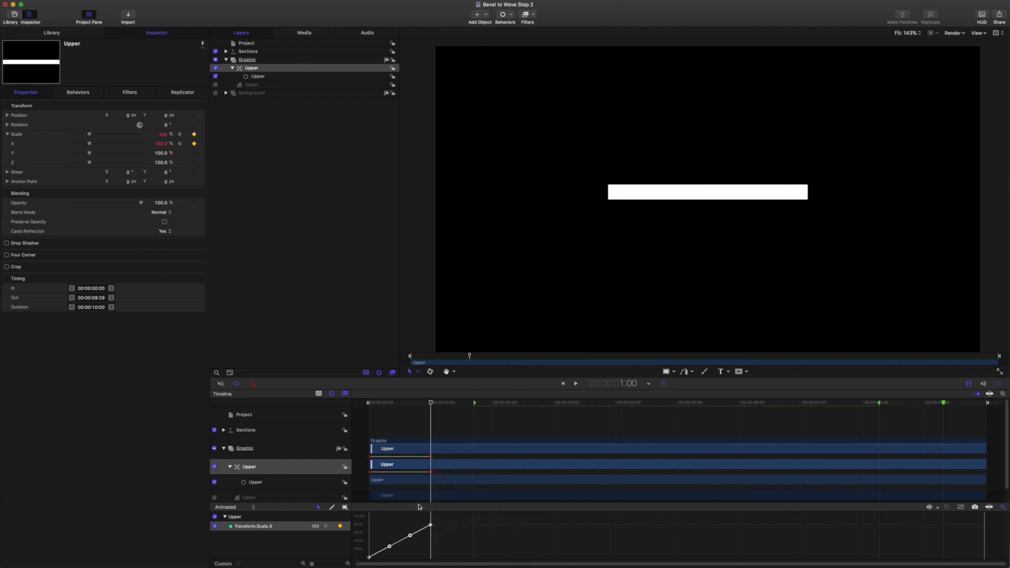
click(390, 533)
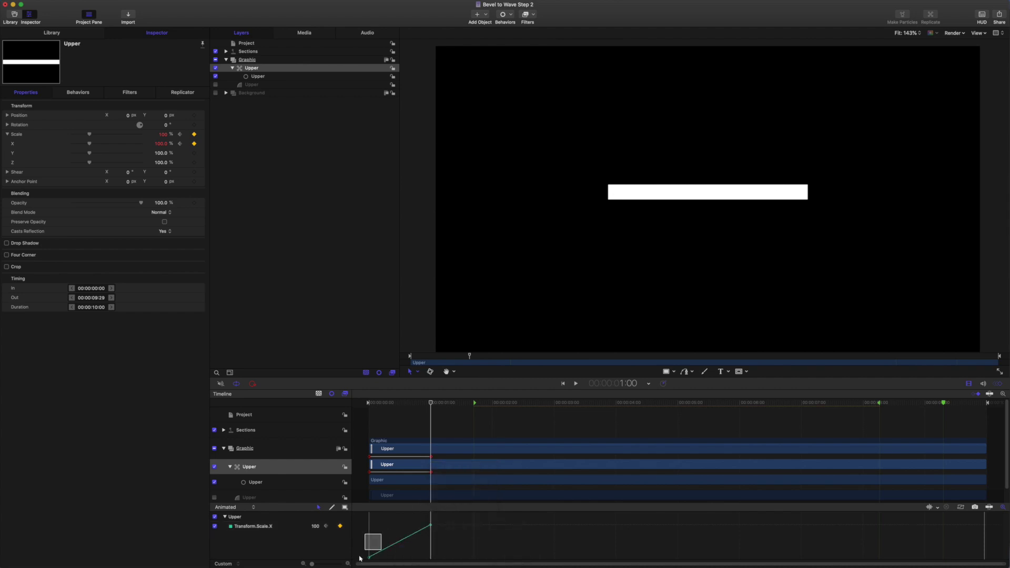
drag(431, 403, 390, 405)
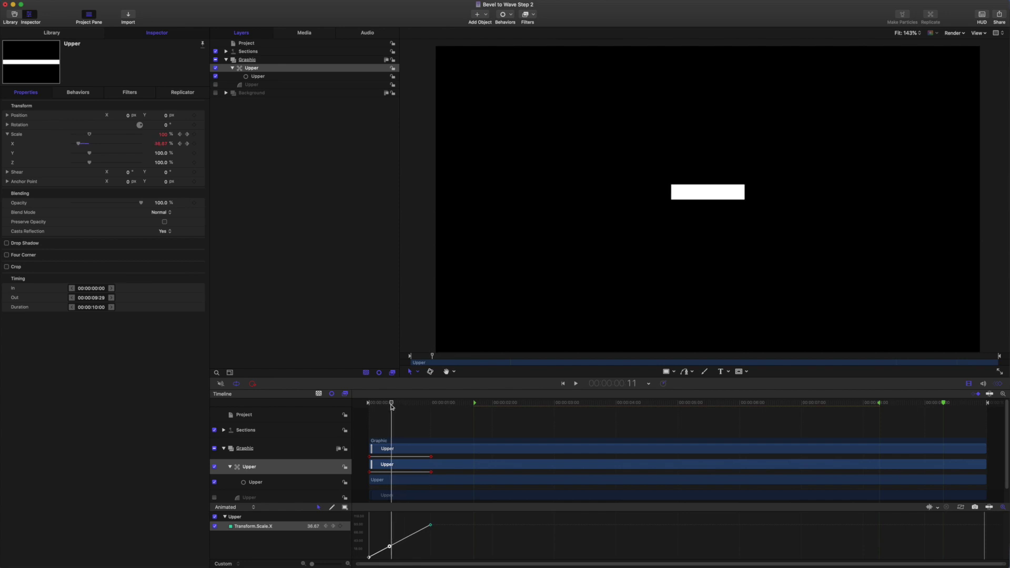
mouse_move(392, 547)
mouse_down()
mouse_move(390, 558)
mouse_move(392, 528)
mouse_up()
click(430, 525)
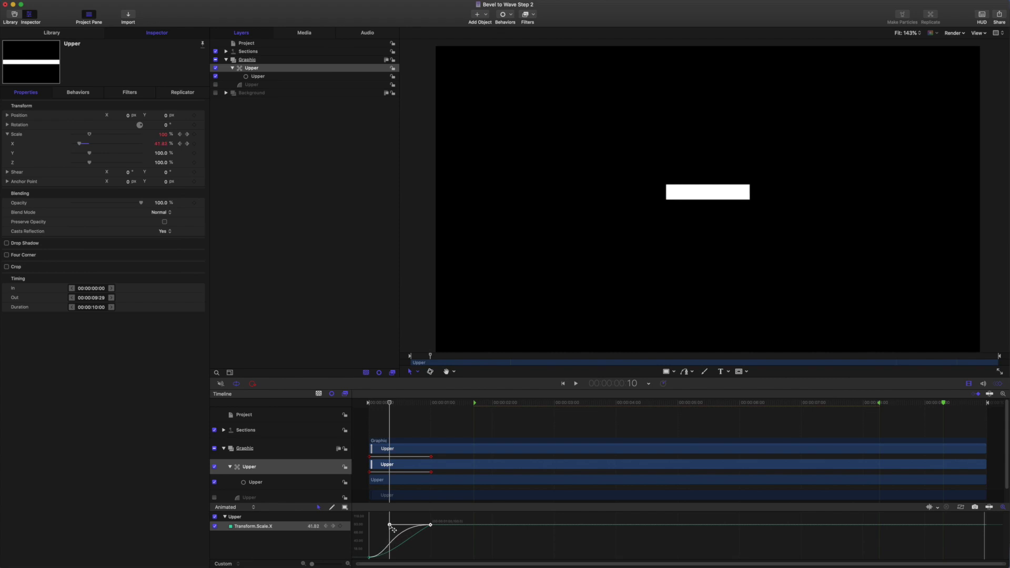
key(space)
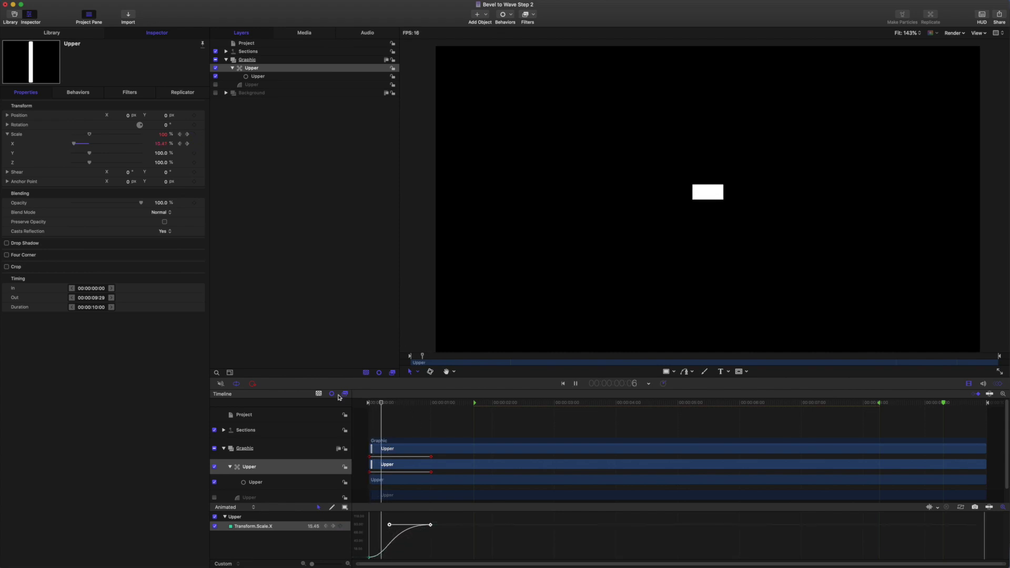
key(space)
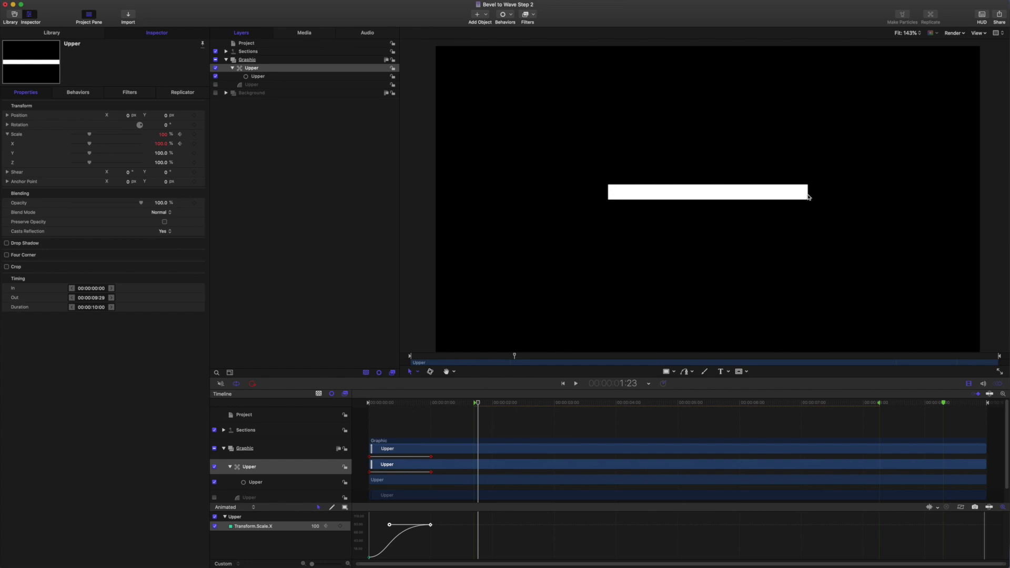
Keyframe the Upper shape's Shear X at 0 at the start and -30 at one second
click(250, 85)
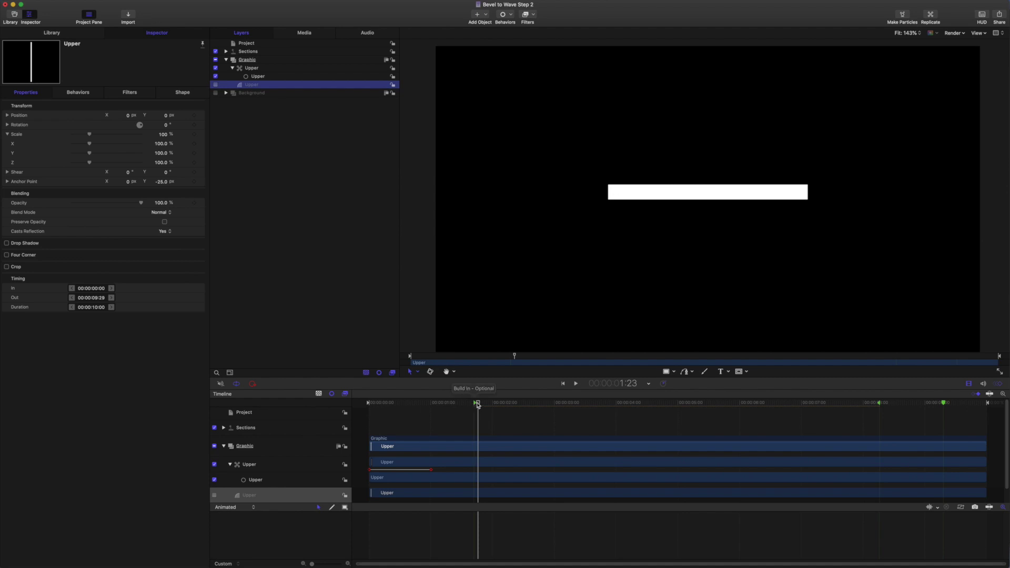
drag(476, 404, 376, 397)
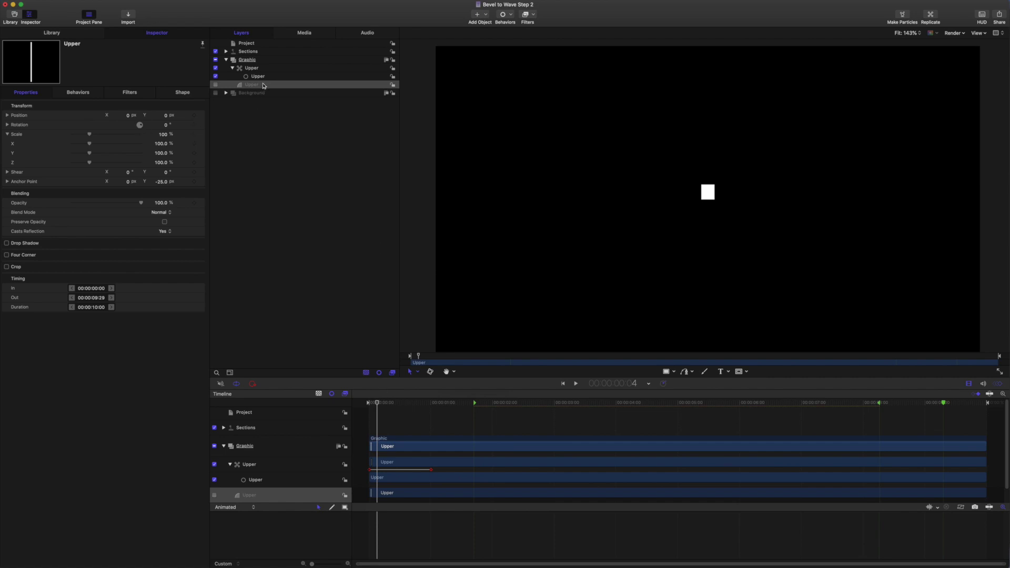
click(6, 172)
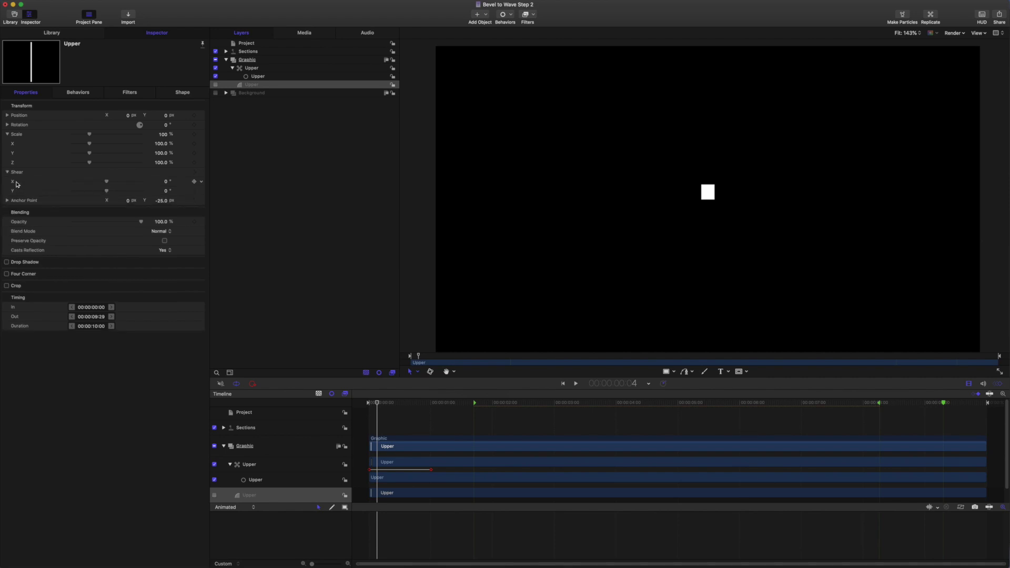
click(195, 181)
drag(378, 404, 406, 409)
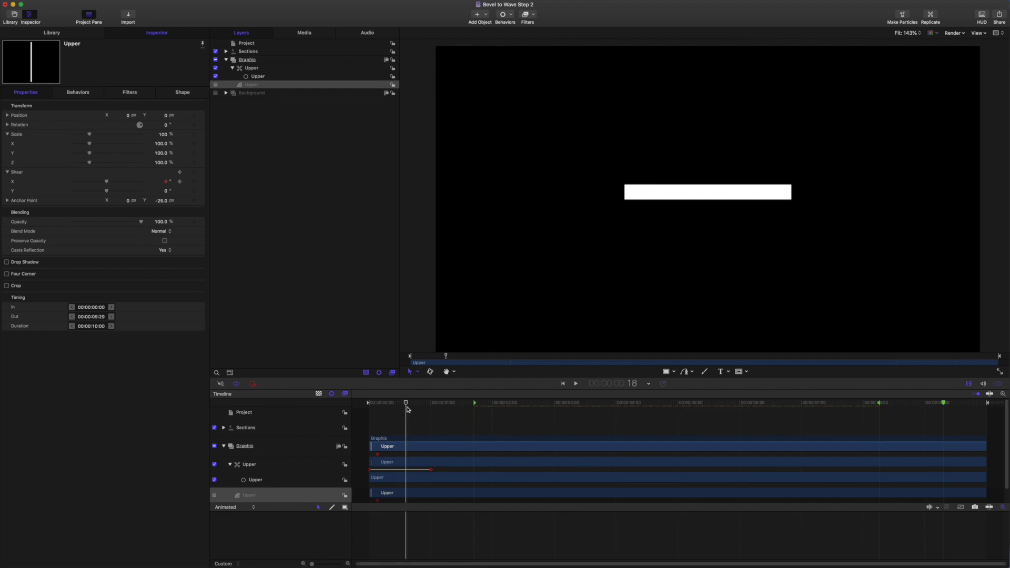
drag(407, 409, 432, 413)
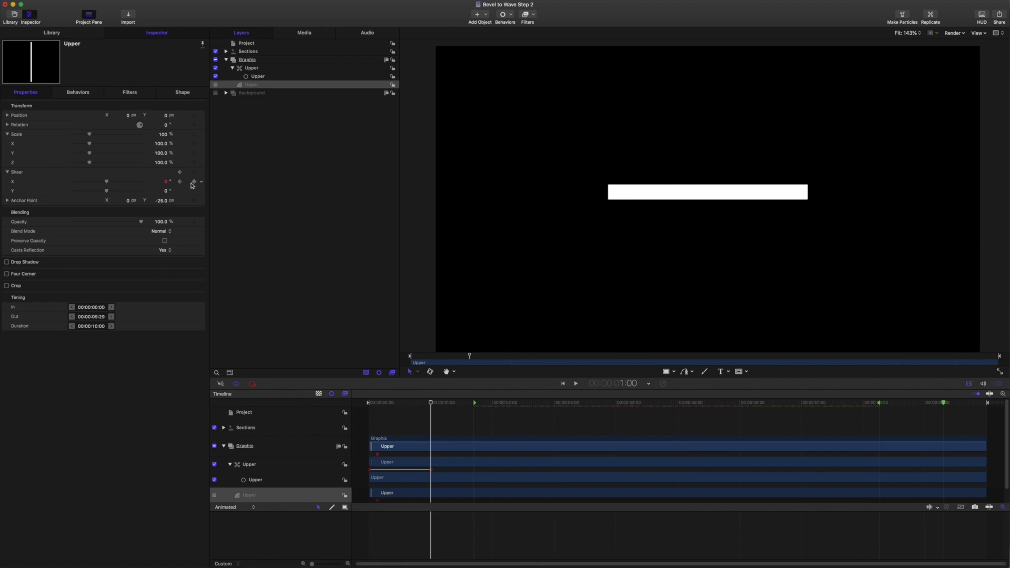
click(194, 182)
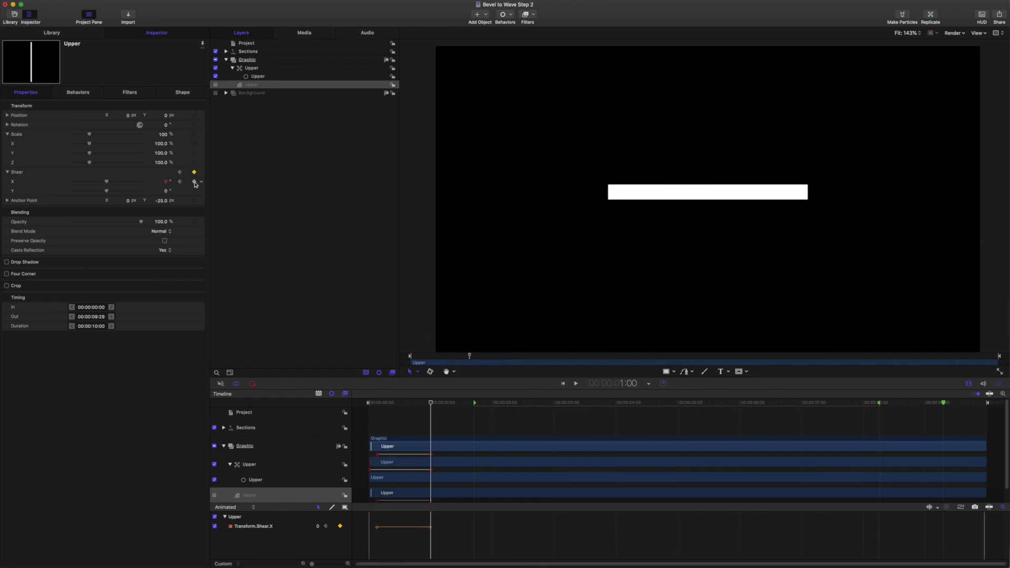
click(166, 182)
text(-30)
key(Return)
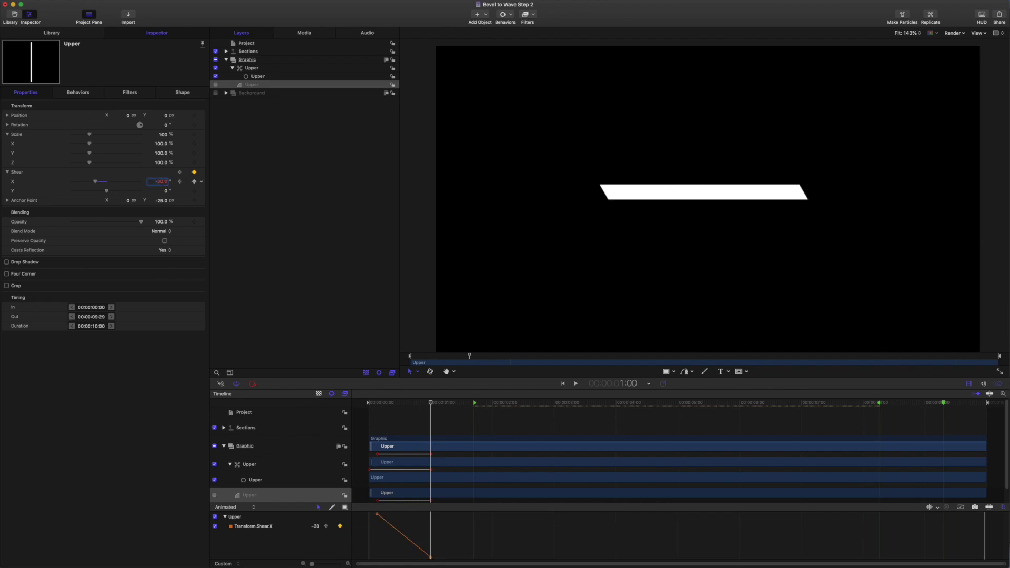
Turn both Shear X keyframes into a smooth S-curve, adjust its timing, and play it back
drag(452, 544, 374, 512)
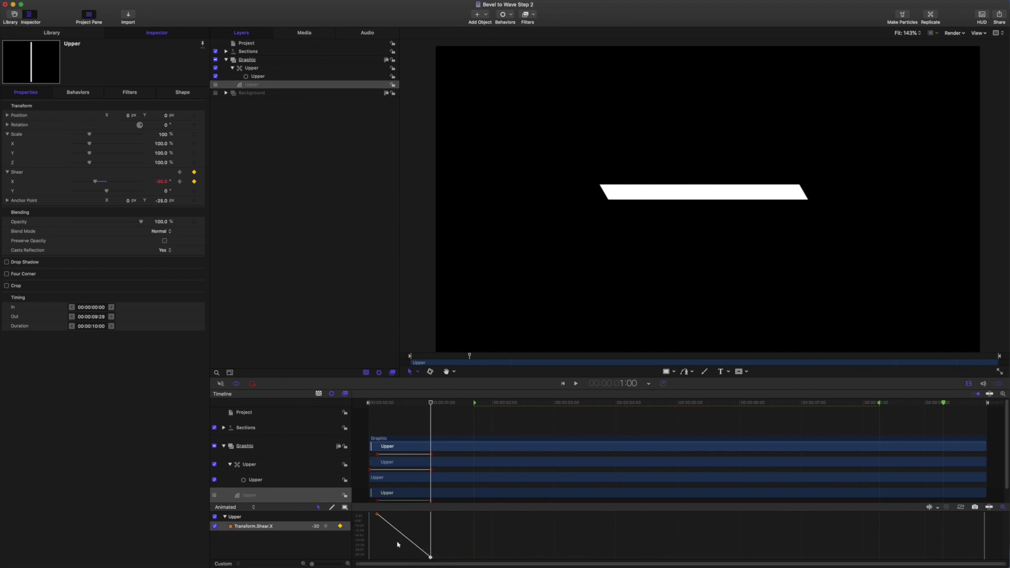
right_click(432, 558)
mouse_move(468, 542)
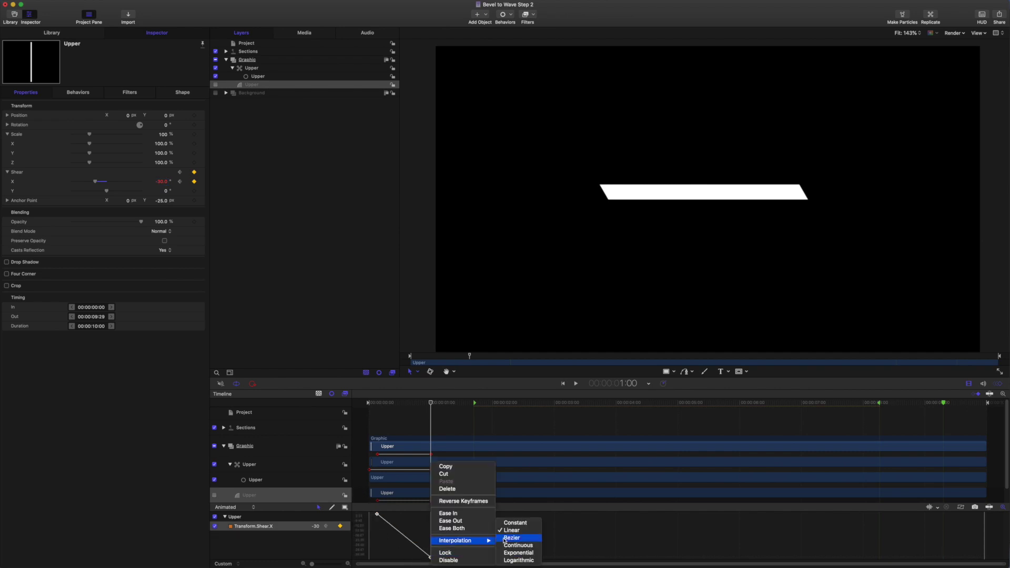
click(515, 538)
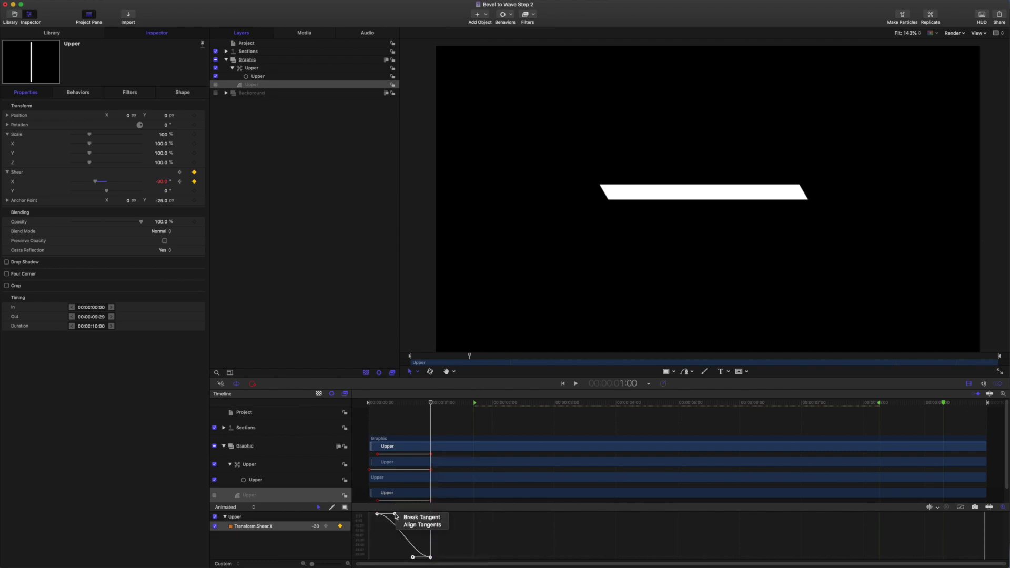
drag(432, 406, 397, 414)
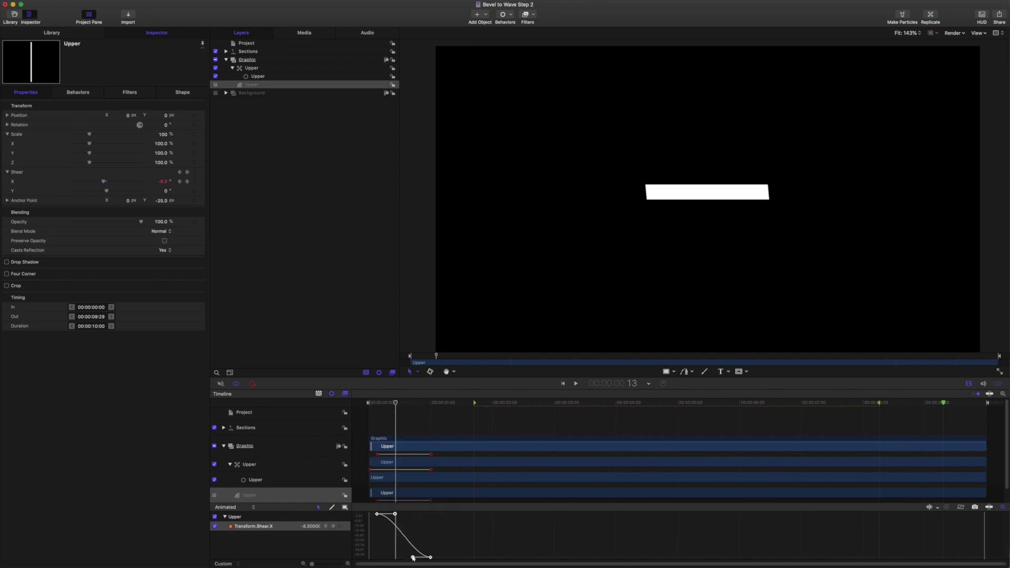
drag(413, 557, 395, 557)
drag(395, 404, 353, 399)
key(space)
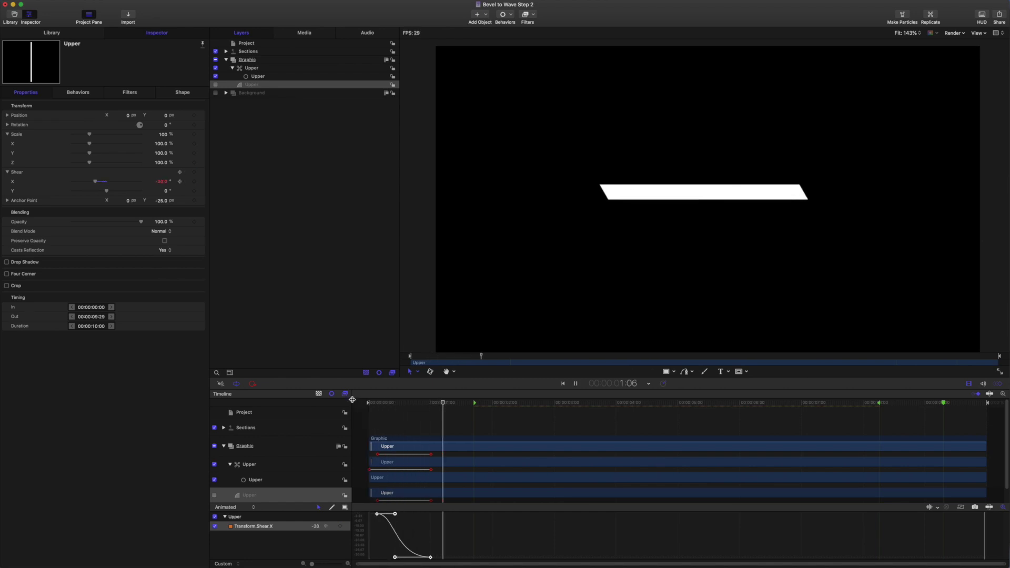
key(space)
key(Home)
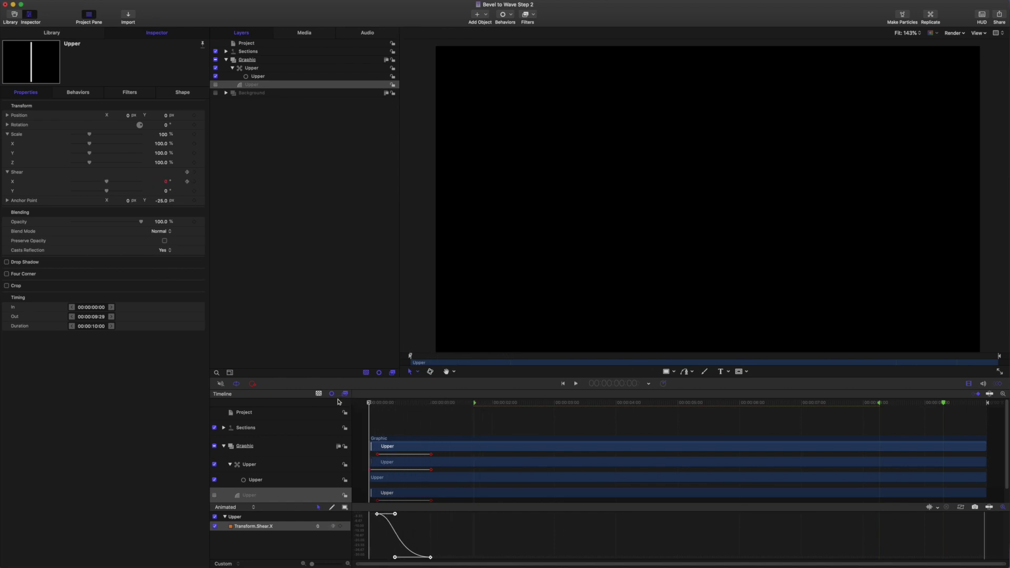
key(space)
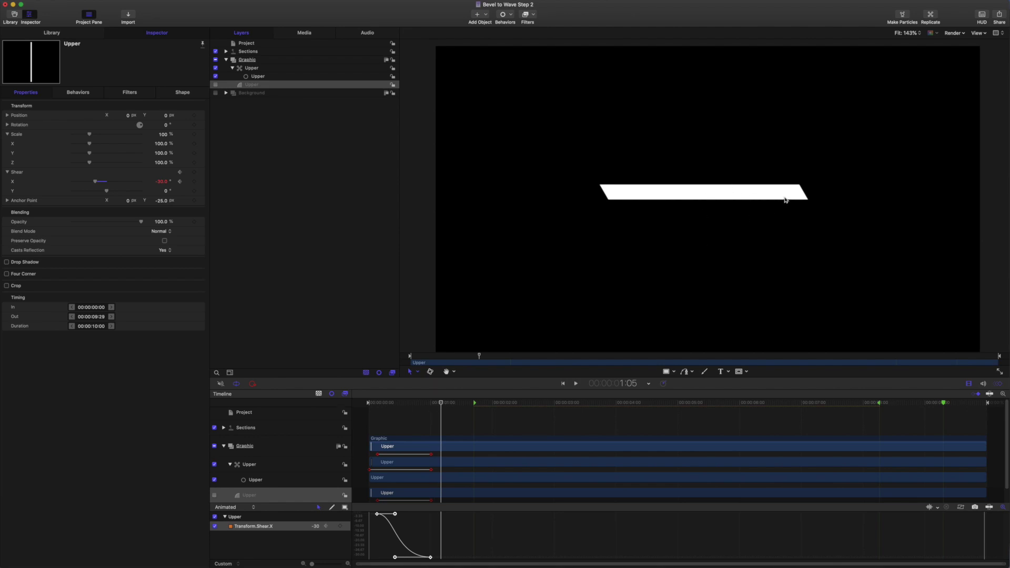
Duplicate the Upper replicator, naming the copy and its cell 'Lower'
click(251, 69)
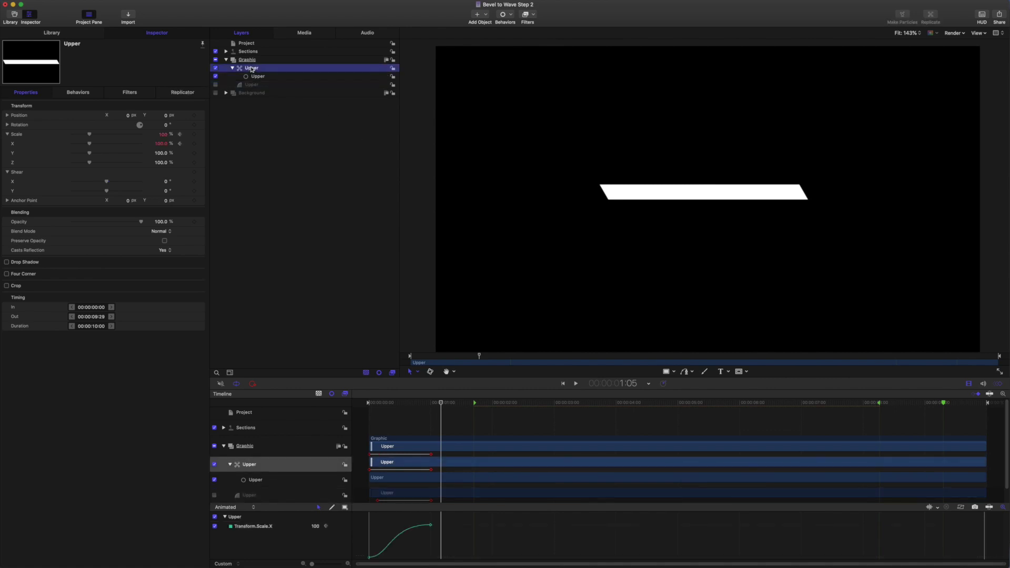
key(super+d)
double_click(253, 68)
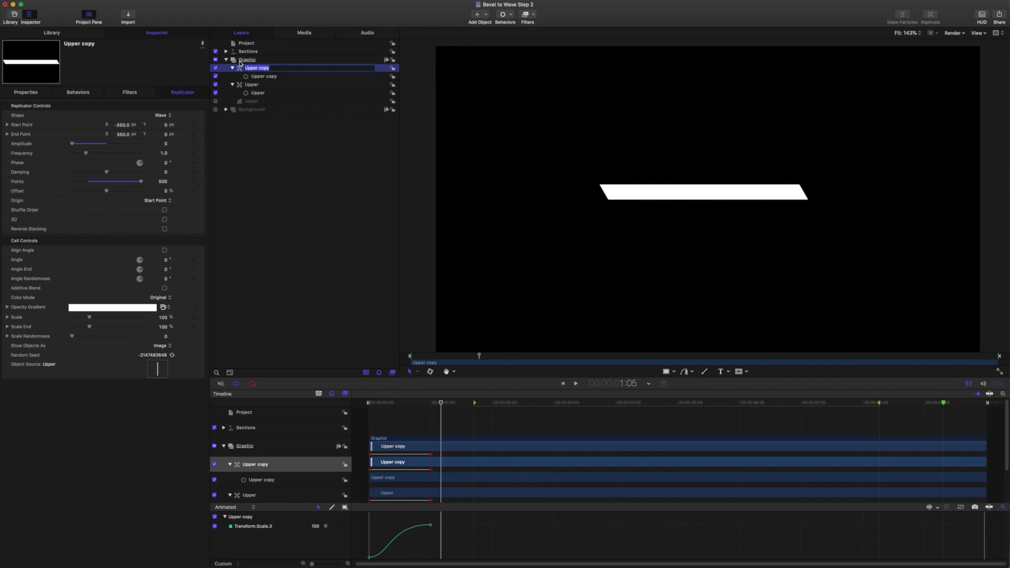
text(Lower)
key(Return)
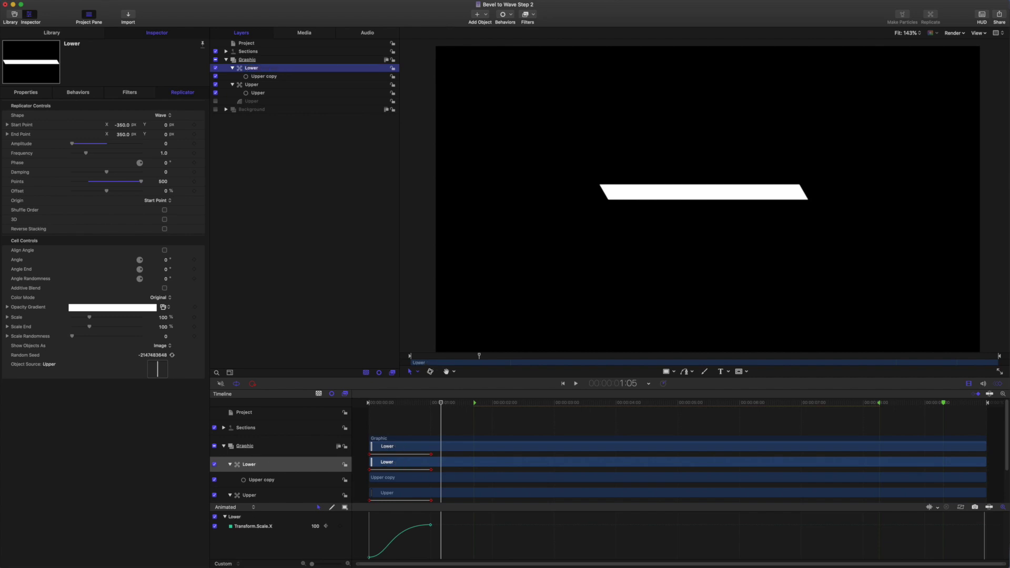
click(271, 76)
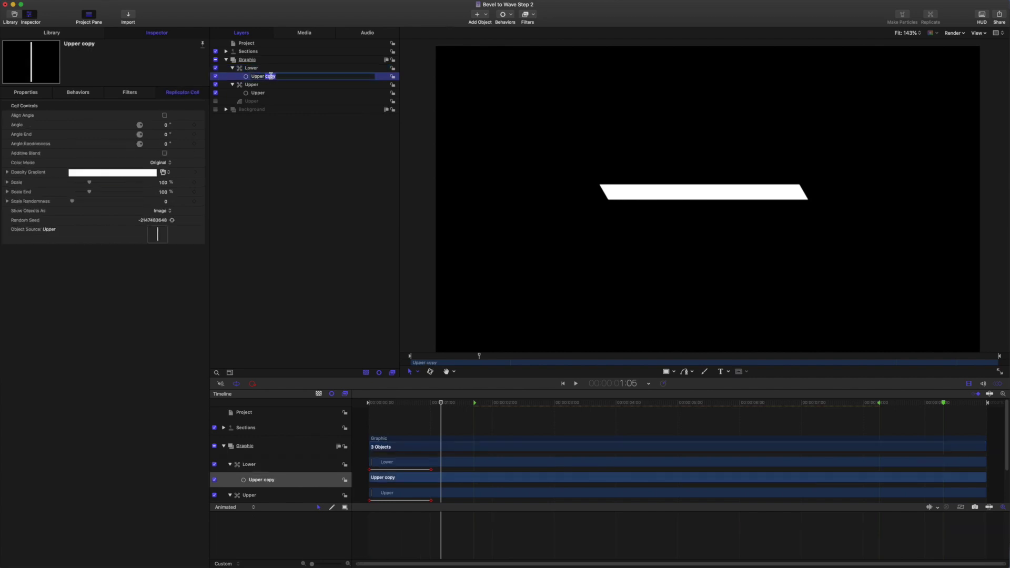
key(BackSpace)
key(BackSpace)
key(BackSpace)
key(BackSpace)
key(BackSpace)
key(BackSpace)
key(BackSpace)
text(Low)
key(Return)
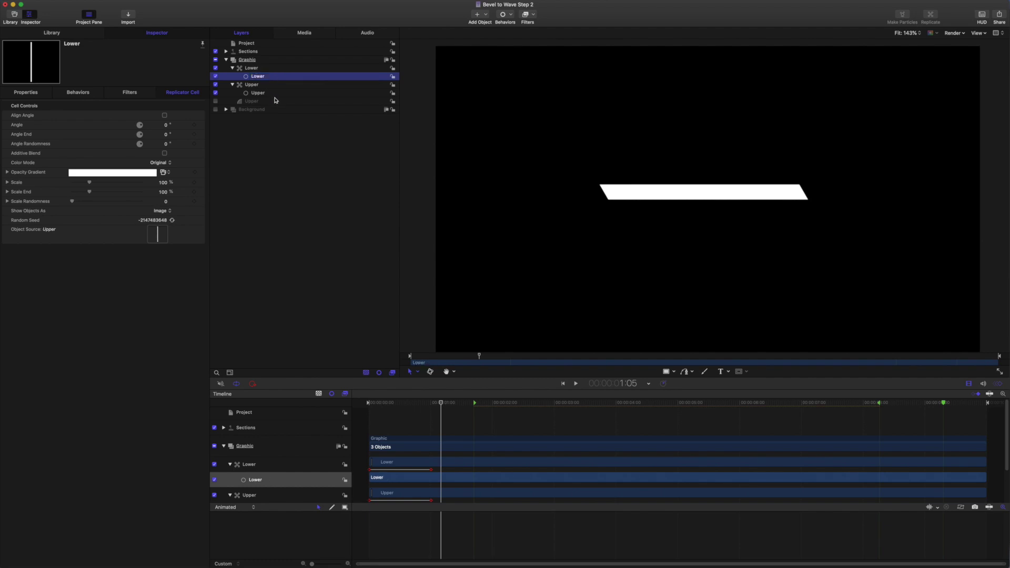
Duplicate the Upper shape as 'Lower' and make it the Lower replicator's source
click(257, 102)
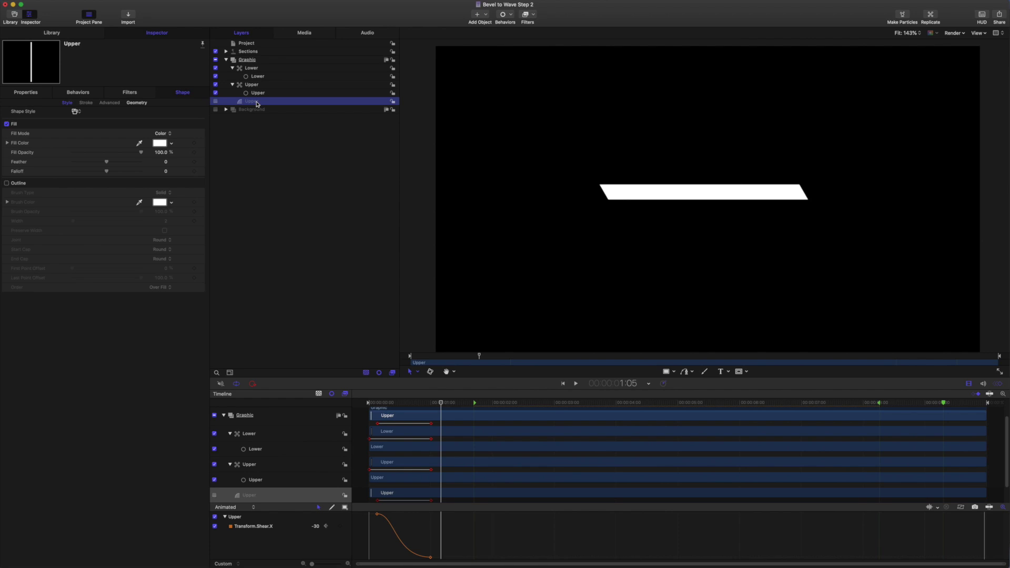
key(super+d)
double_click(263, 102)
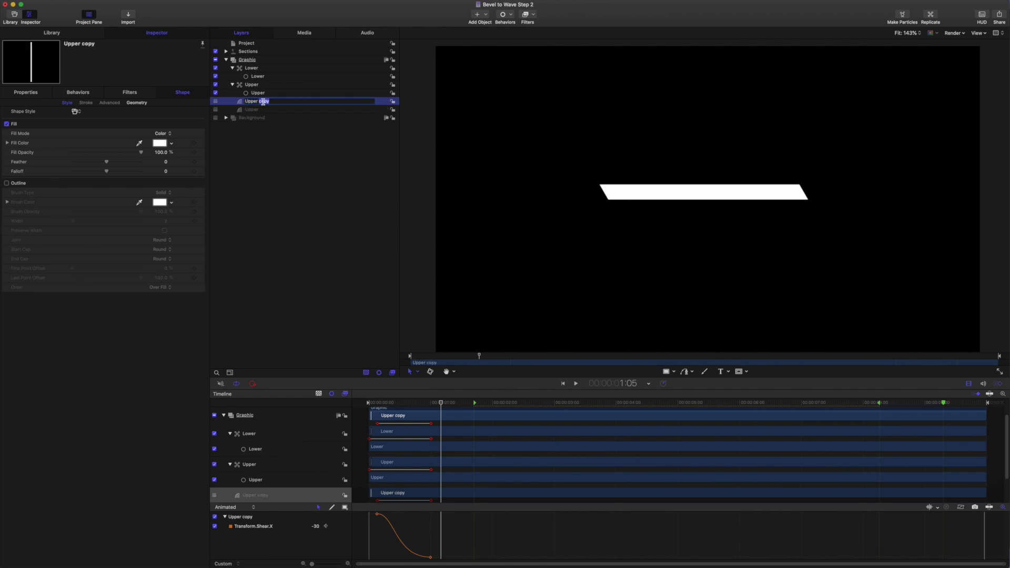
key(BackSpace)
key(BackSpace)
key(BackSpace)
key(BackSpace)
text(Lower)
key(Return)
drag(266, 104, 257, 71)
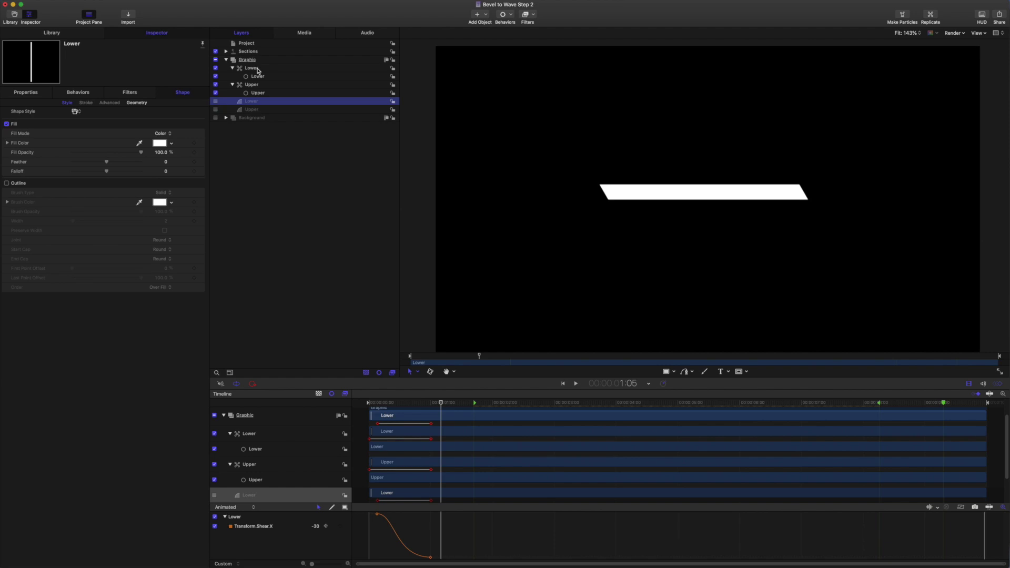
drag(258, 71, 258, 71)
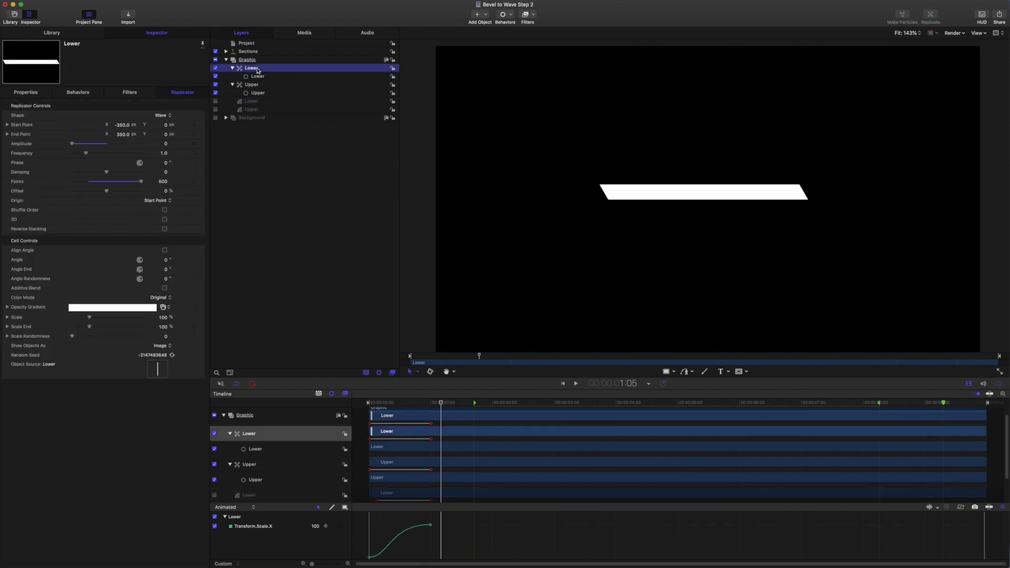
click(254, 103)
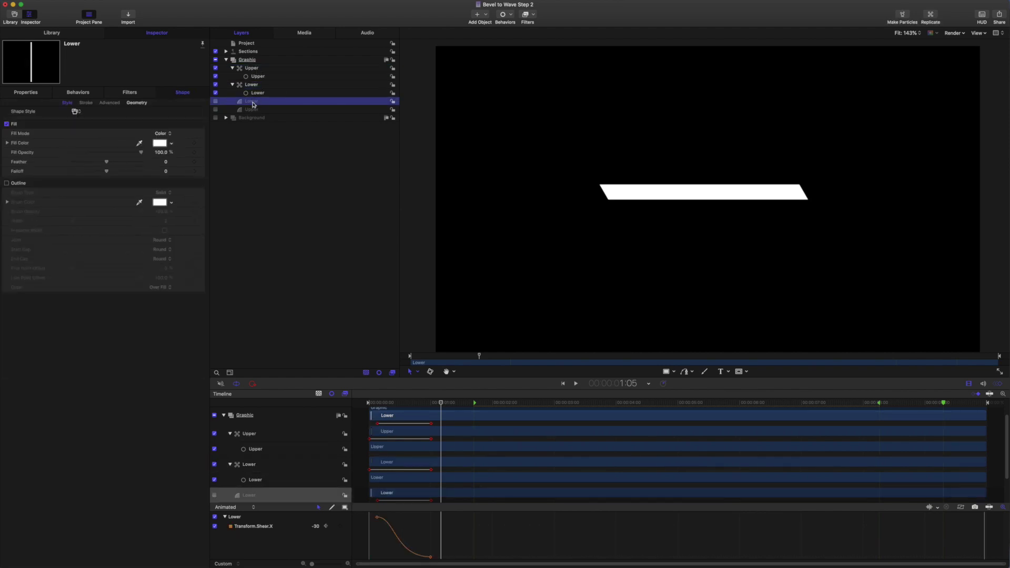
Move the Lower shape below Upper and set its Anchor Point Y to 25
key(super+bracketleft)
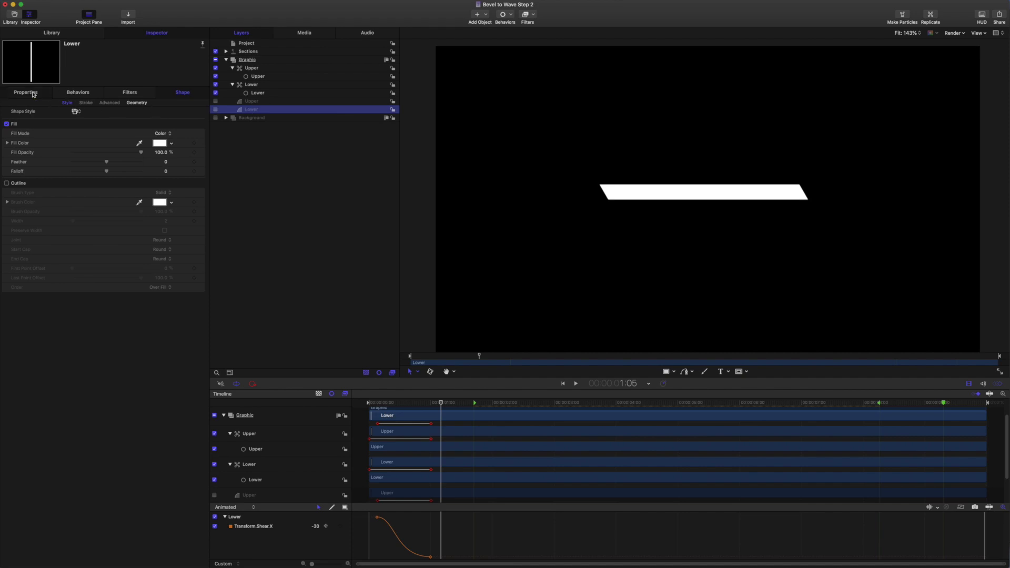
click(33, 94)
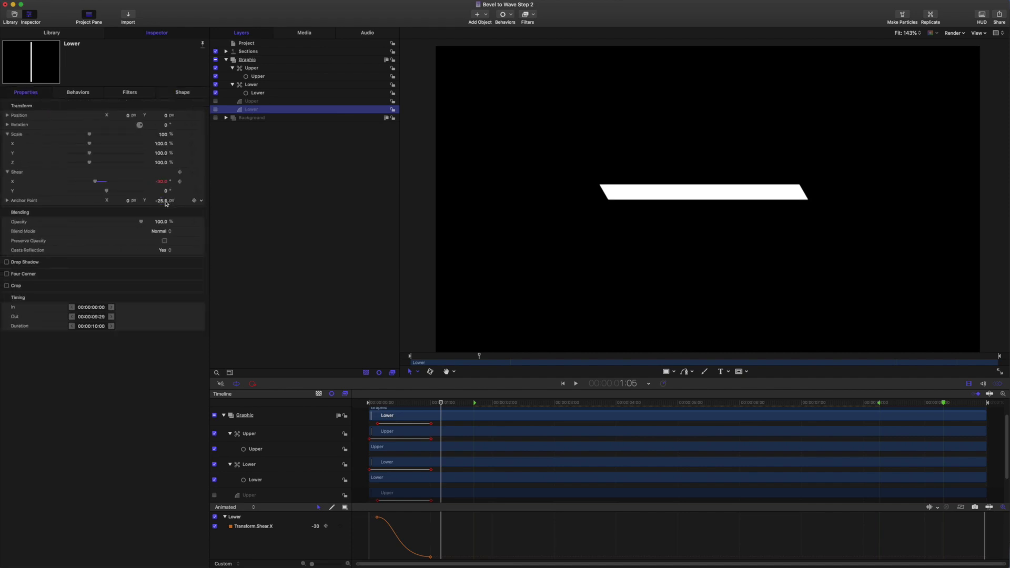
click(165, 201)
text(25)
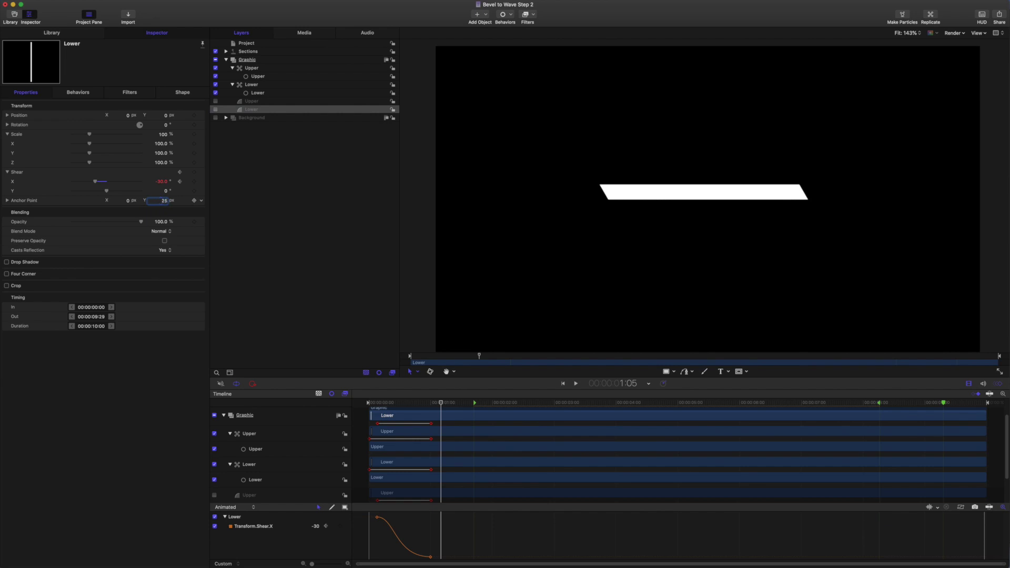
key(Return)
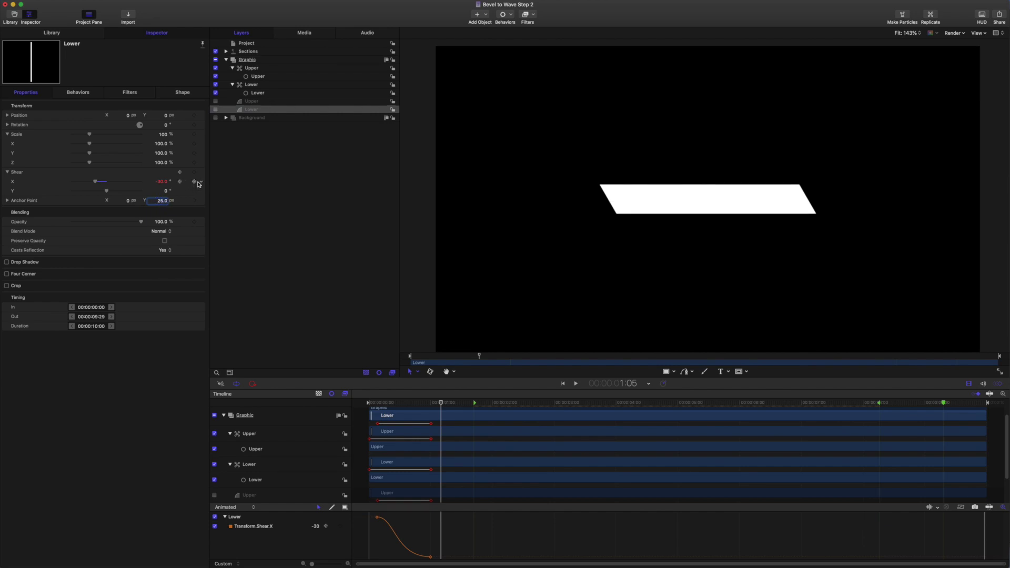
Reset Lower's Shear X and link it to the Upper shape with a Link behavior
right_click(200, 183)
click(216, 186)
click(203, 183)
mouse_move(251, 259)
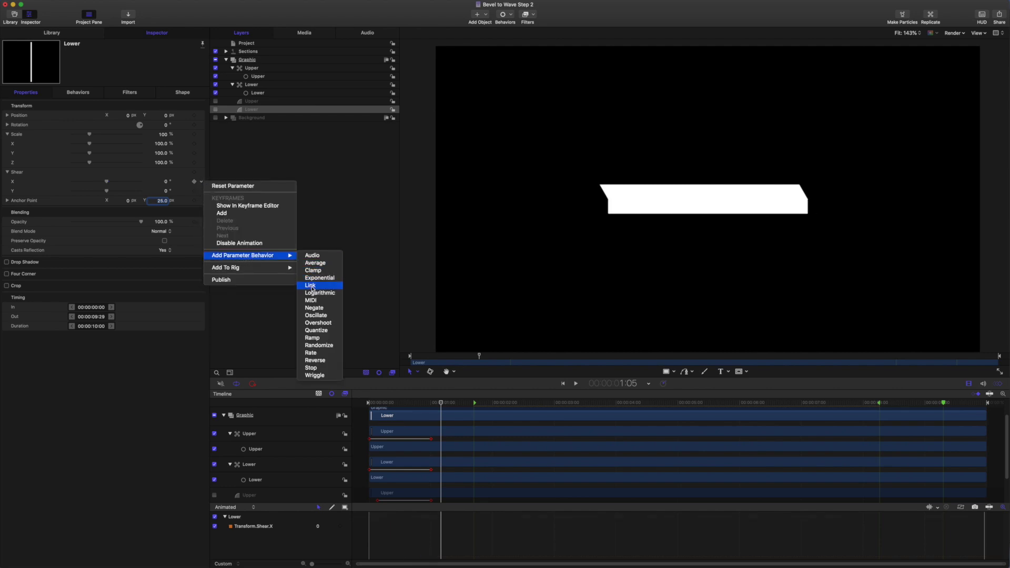
click(310, 285)
drag(264, 105, 255, 119)
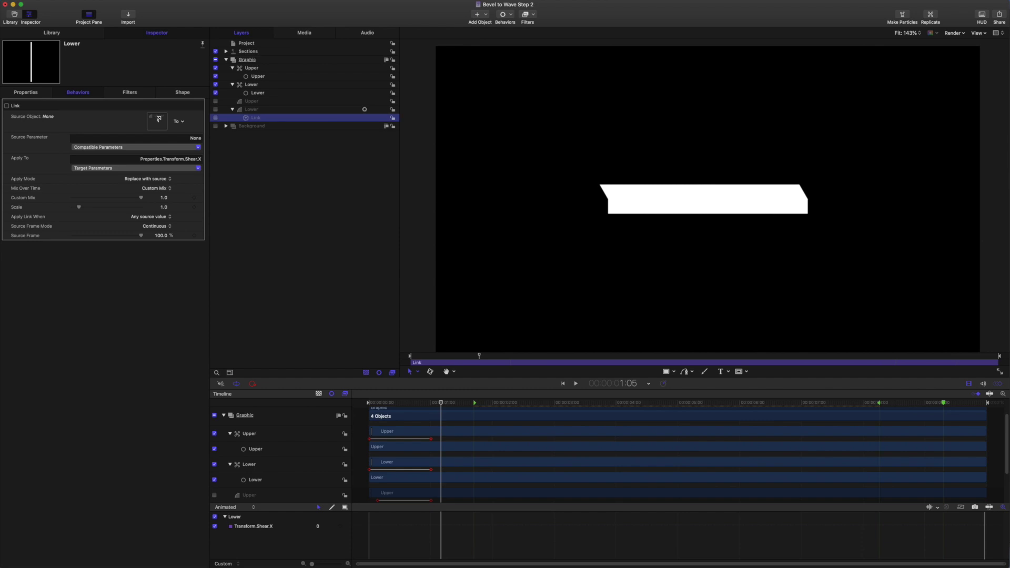
Rename the Link behavior 'xshear' and set its Scale to -1
double_click(256, 118)
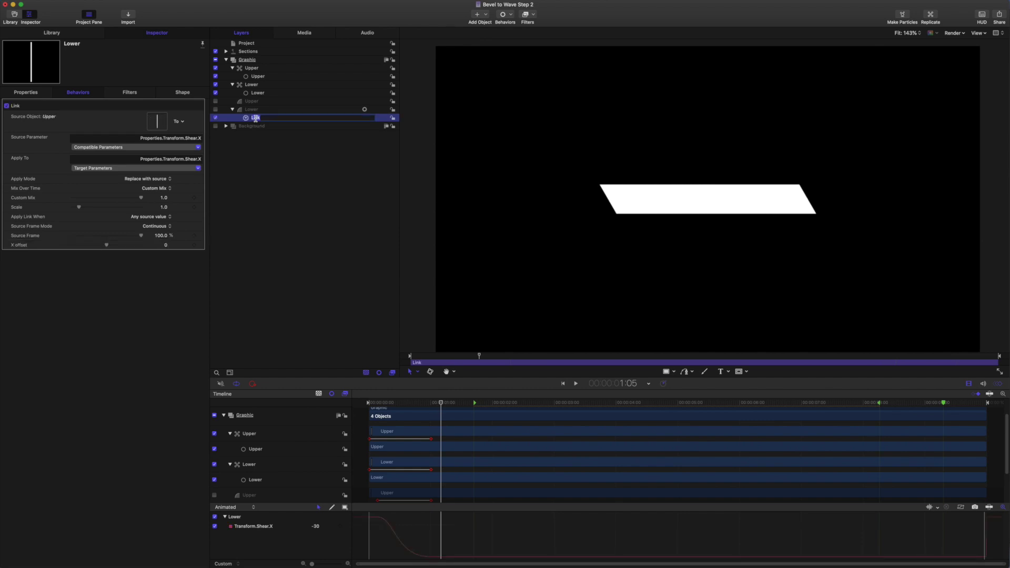
text(xshear)
key(Return)
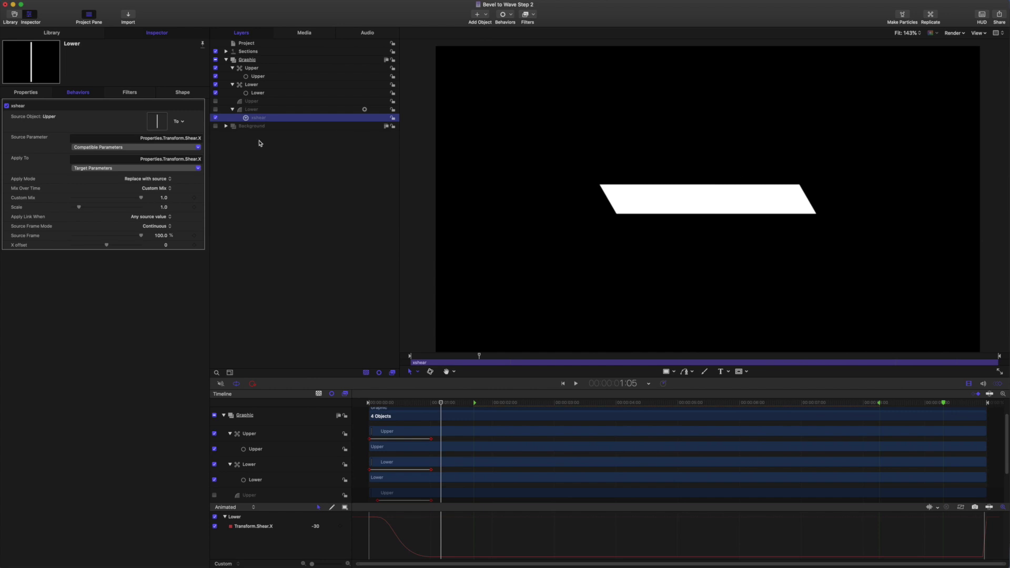
click(164, 207)
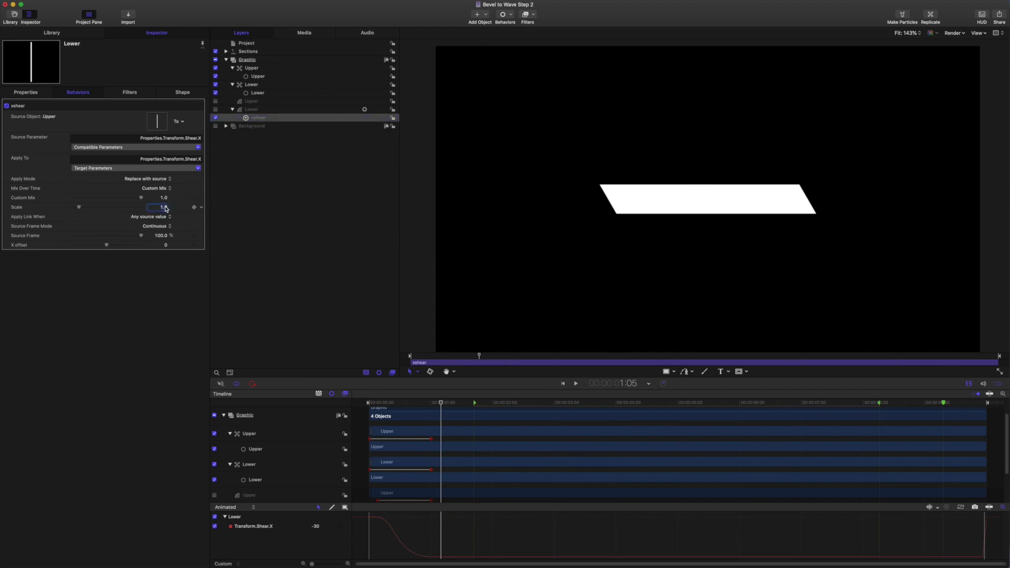
text(-1)
key(Return)
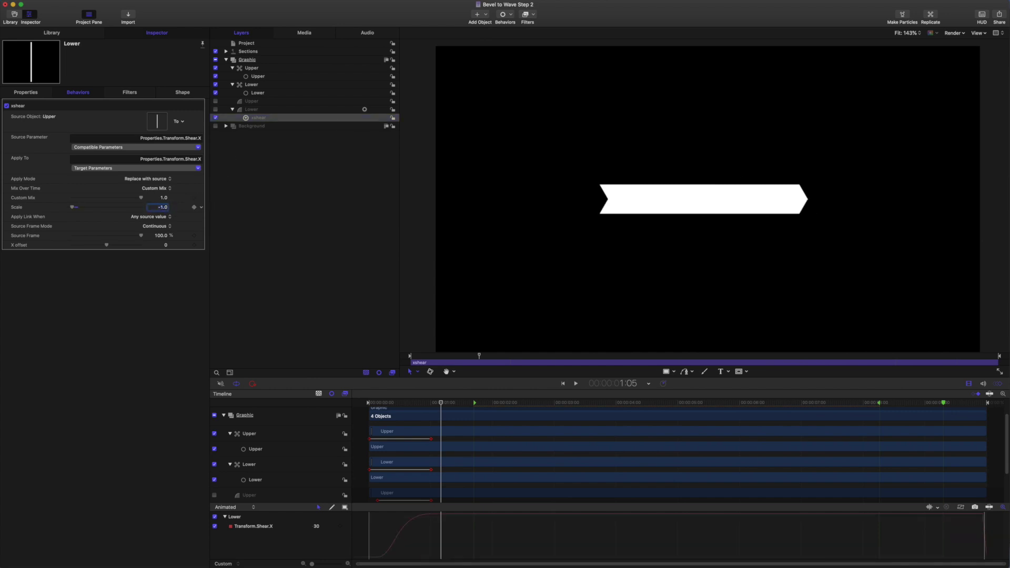
Reset the Lower replicator's Scale X and link it to Upper via a Link behavior named 'xscale'
click(262, 85)
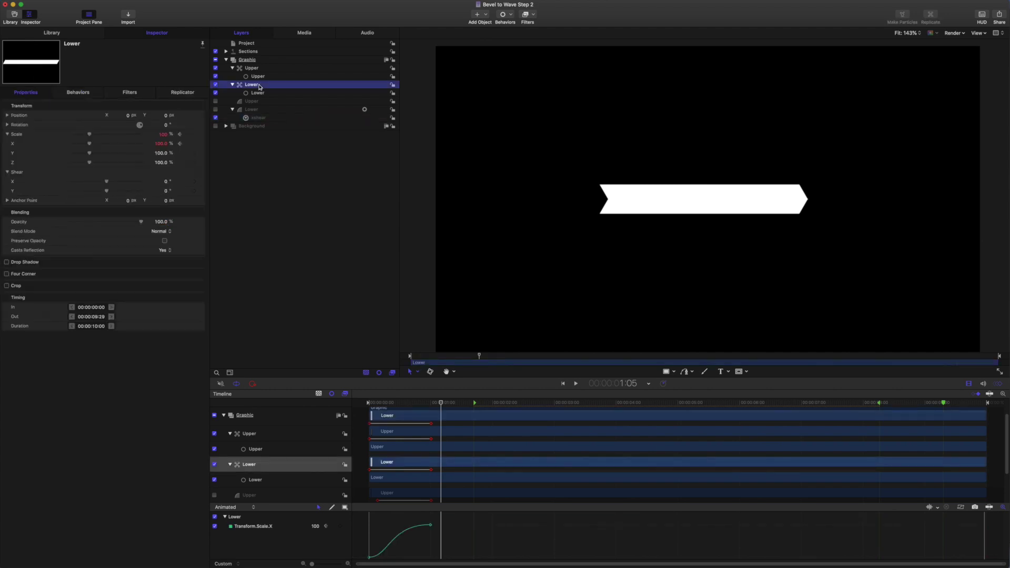
click(203, 145)
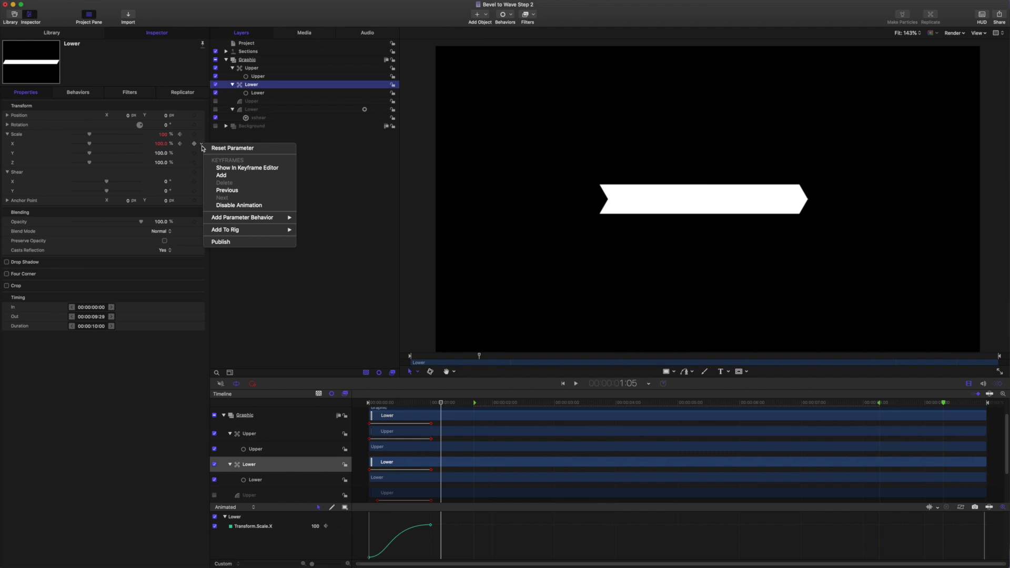
click(208, 149)
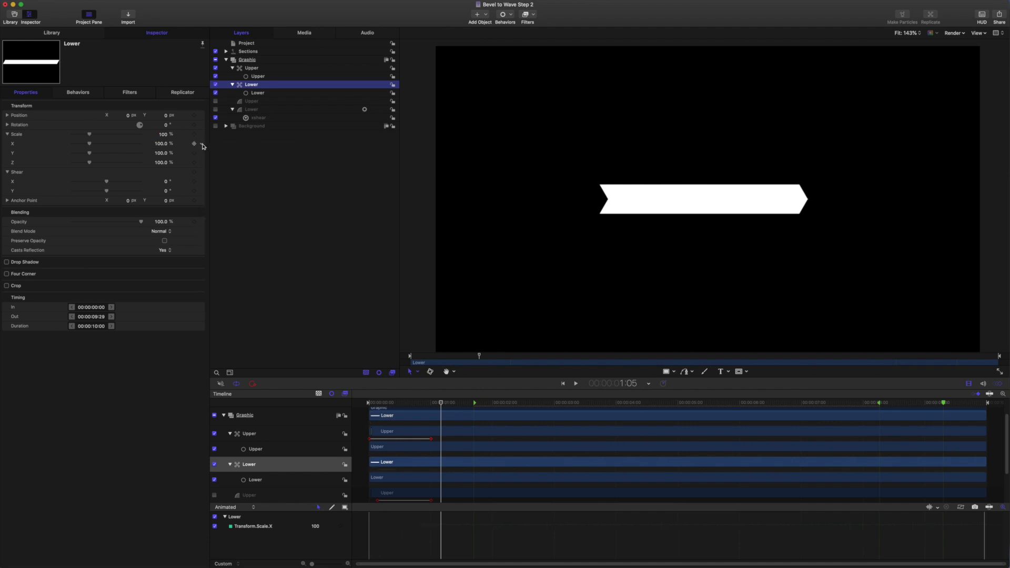
click(202, 145)
mouse_move(256, 217)
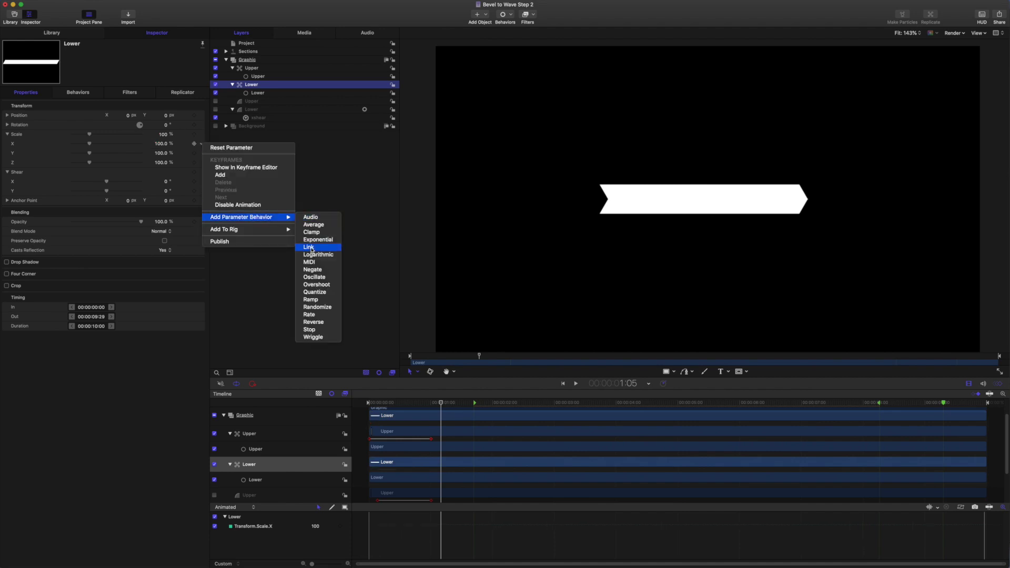
click(310, 247)
drag(153, 117, 156, 119)
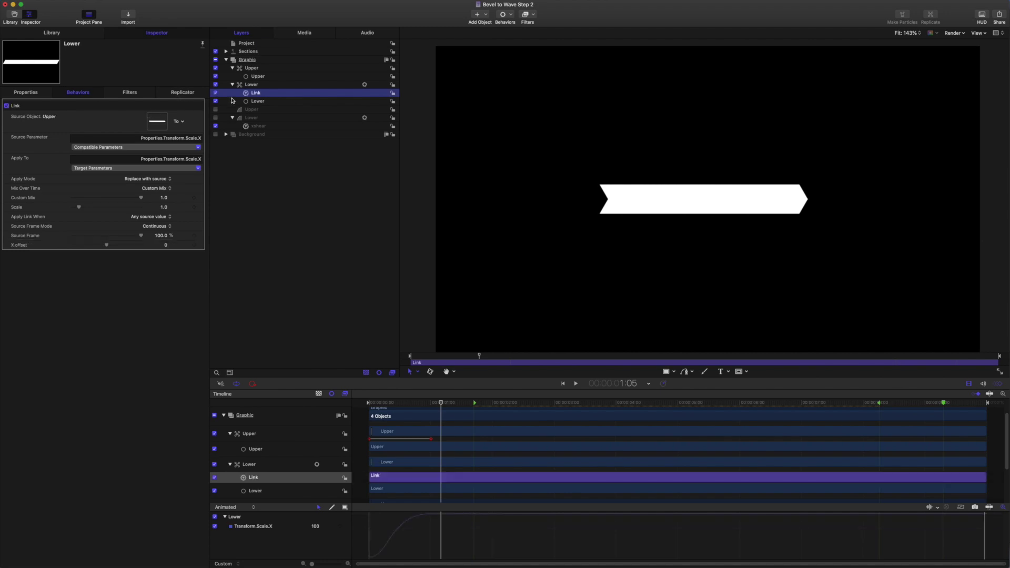
double_click(256, 93)
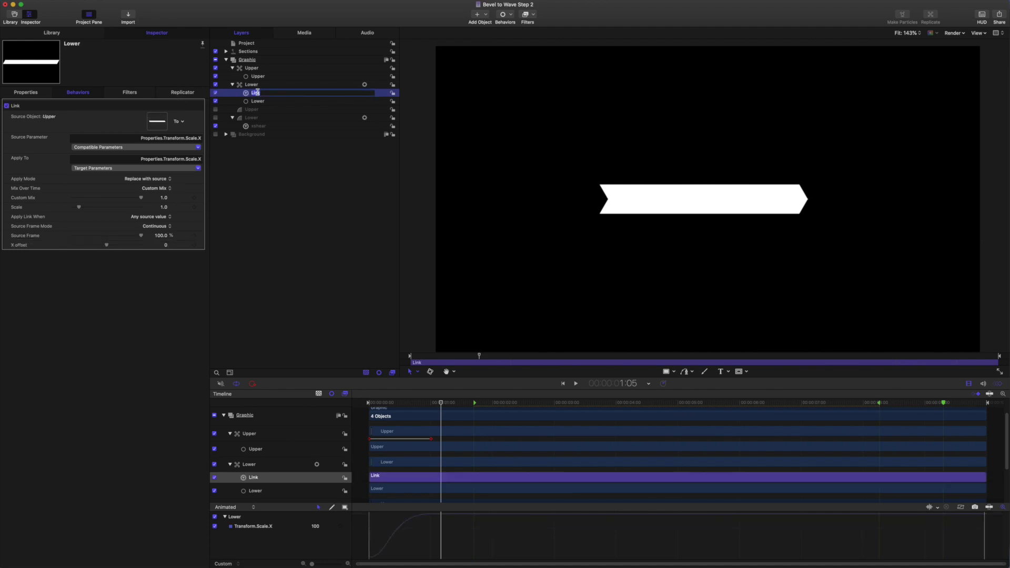
text(xscale)
key(Return)
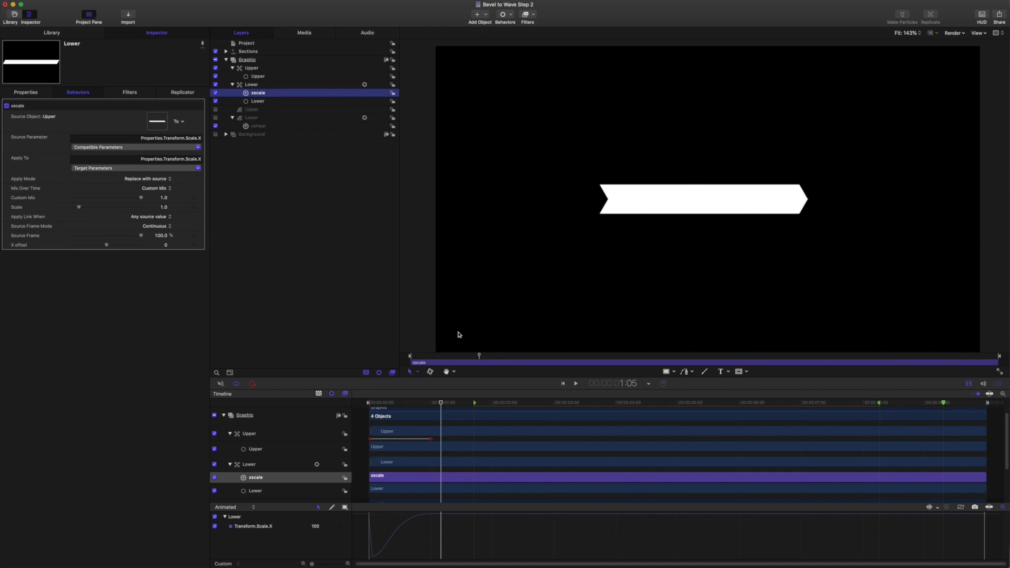
Play back and scrub the animation to check both halves scale on together
key(Home)
key(space)
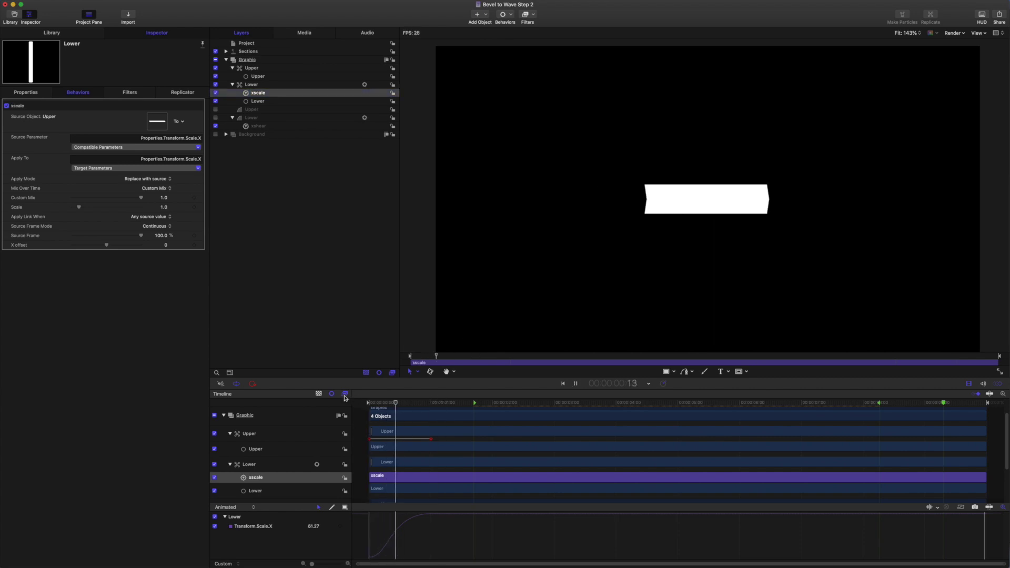
key(space)
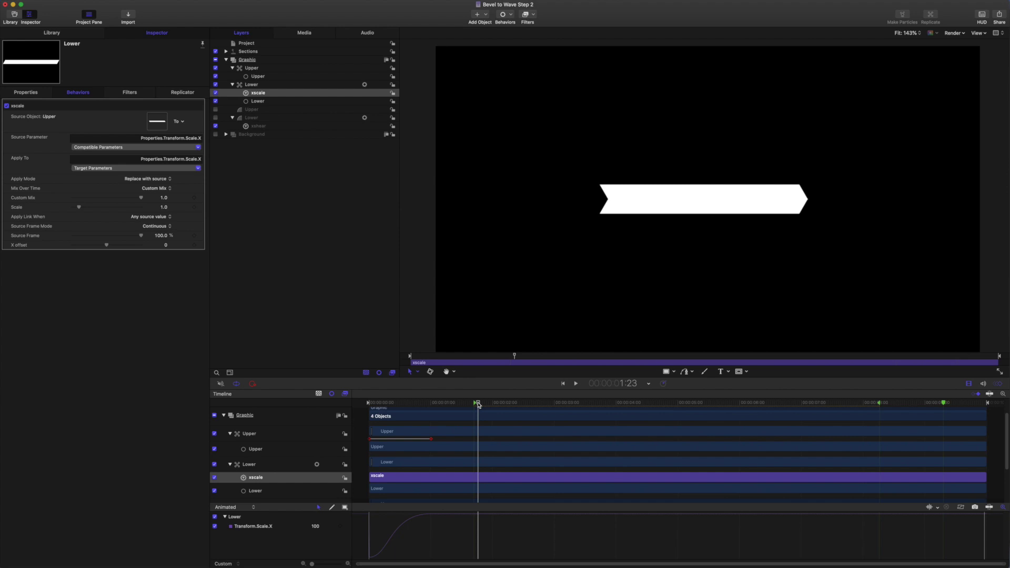
drag(464, 403, 387, 406)
key(Home)
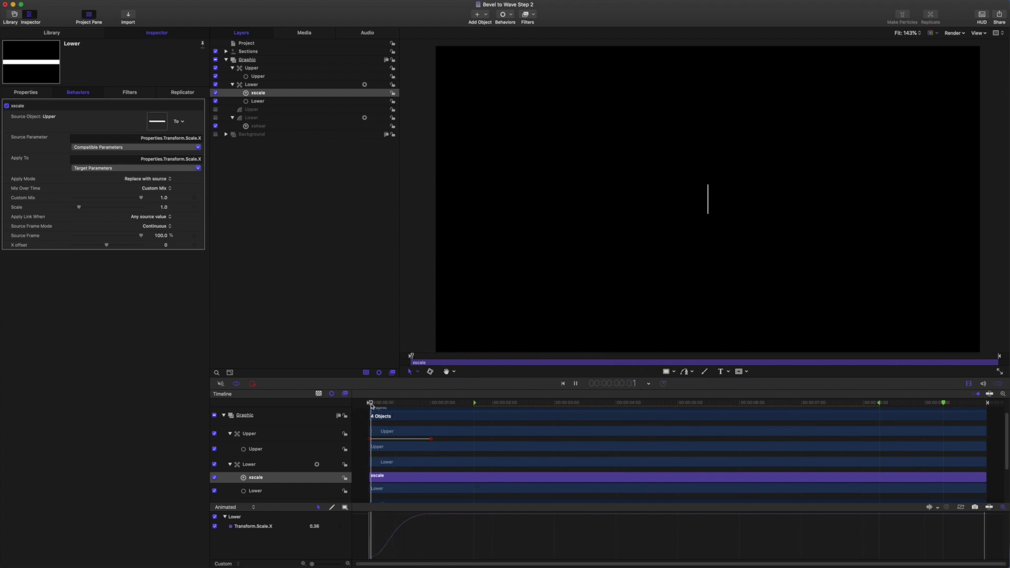
key(space)
key(space)
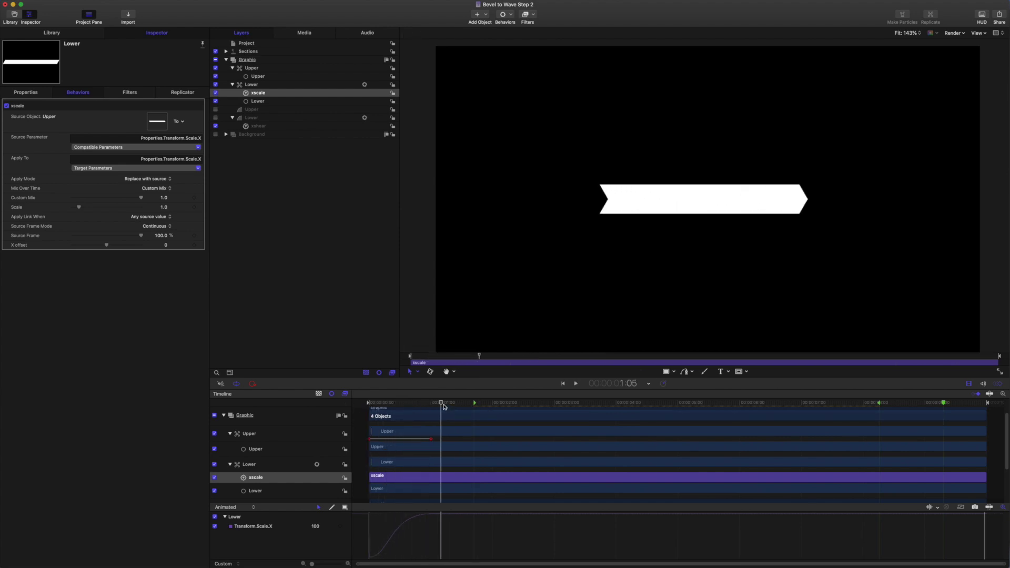
key(Home)
key(space)
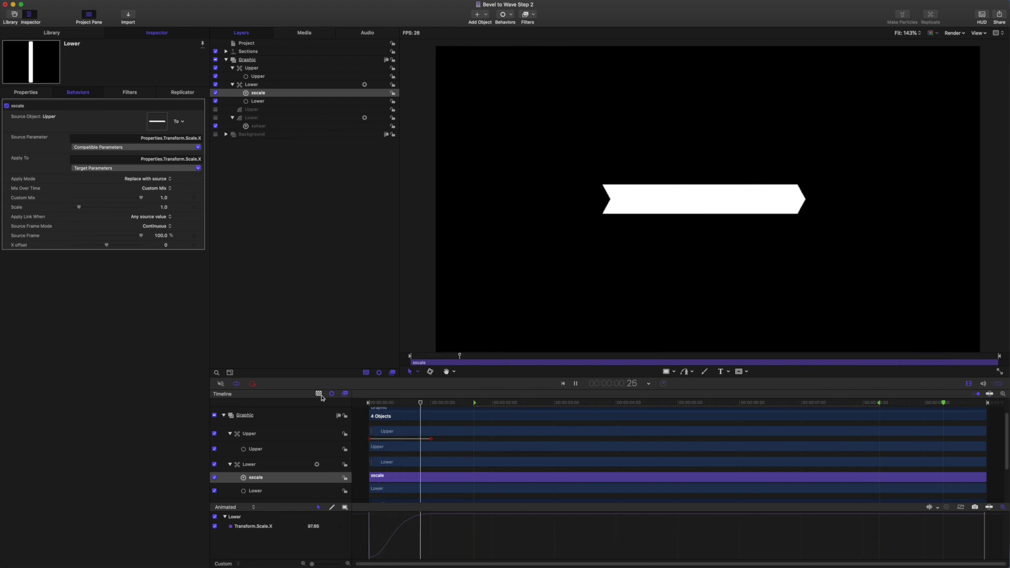
key(space)
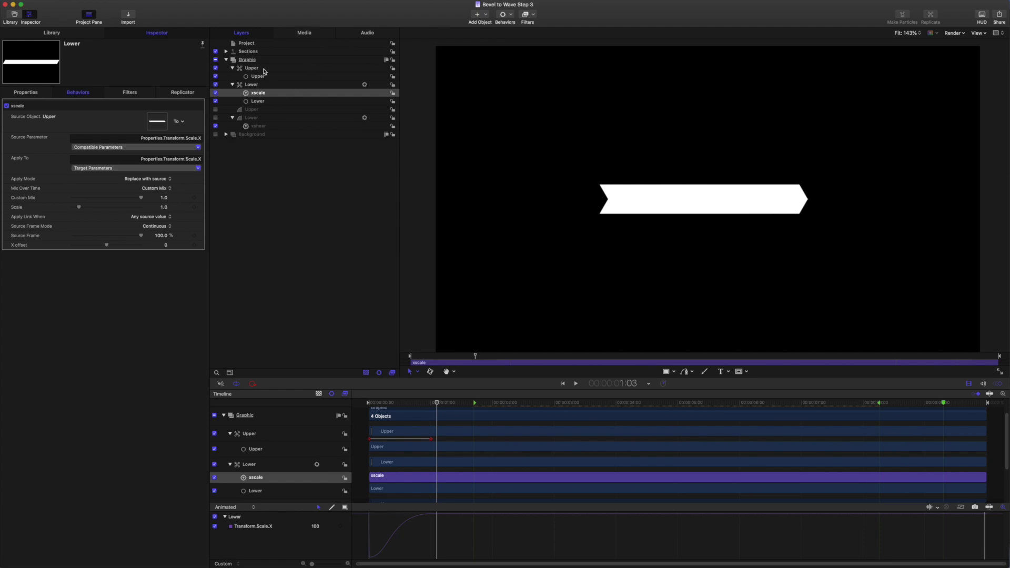
Set Upper's Scale X to 120% near 1:00 and hold it with a keyframe at about 1:02
click(263, 70)
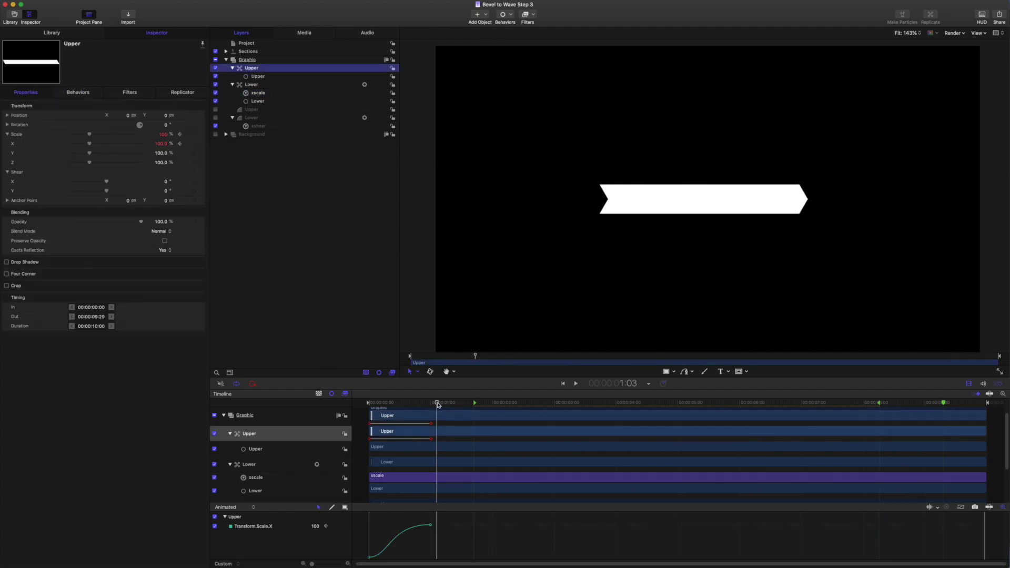
click(435, 403)
drag(435, 403, 431, 403)
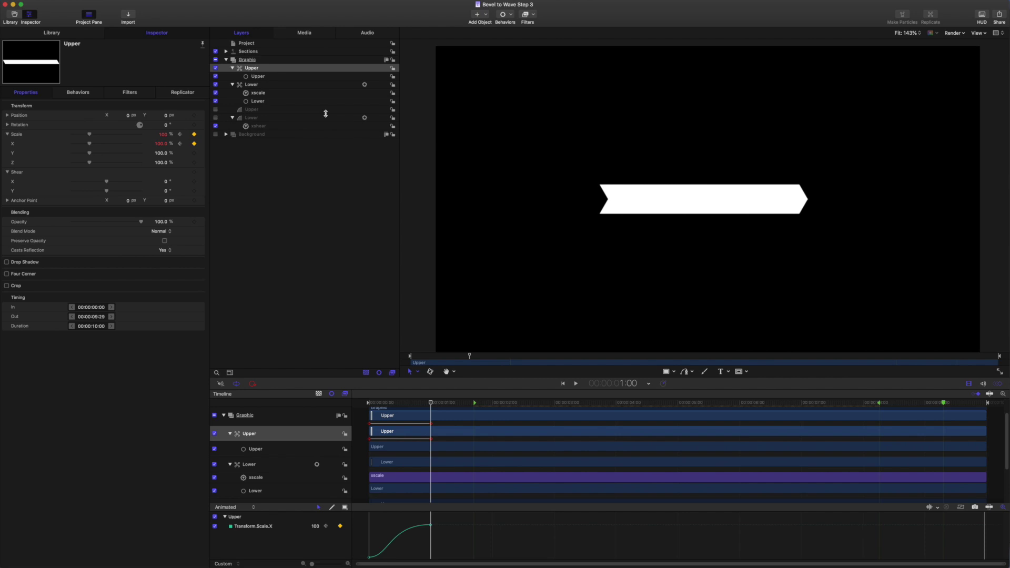
click(164, 144)
text(120)
key(Return)
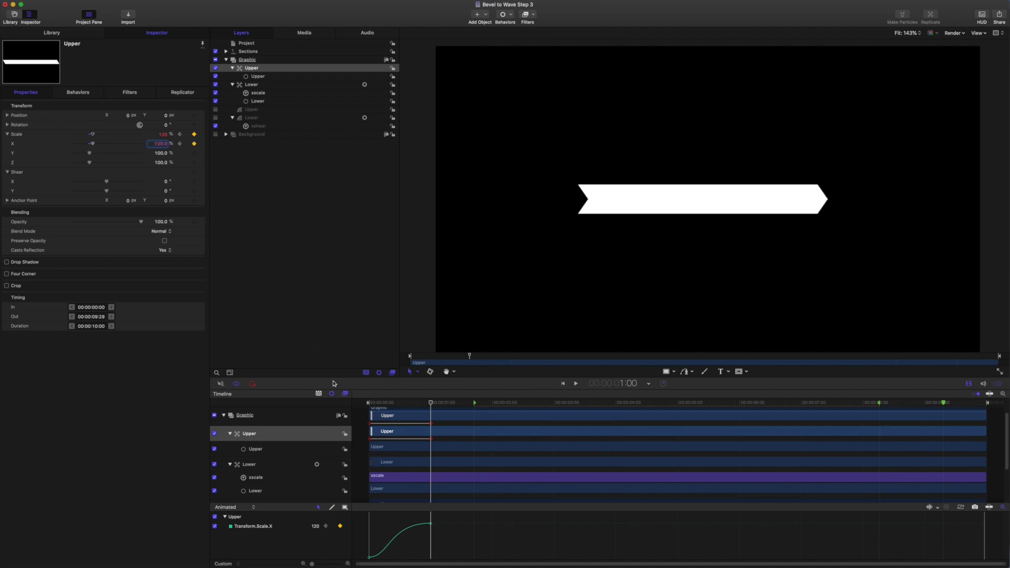
drag(431, 403, 435, 404)
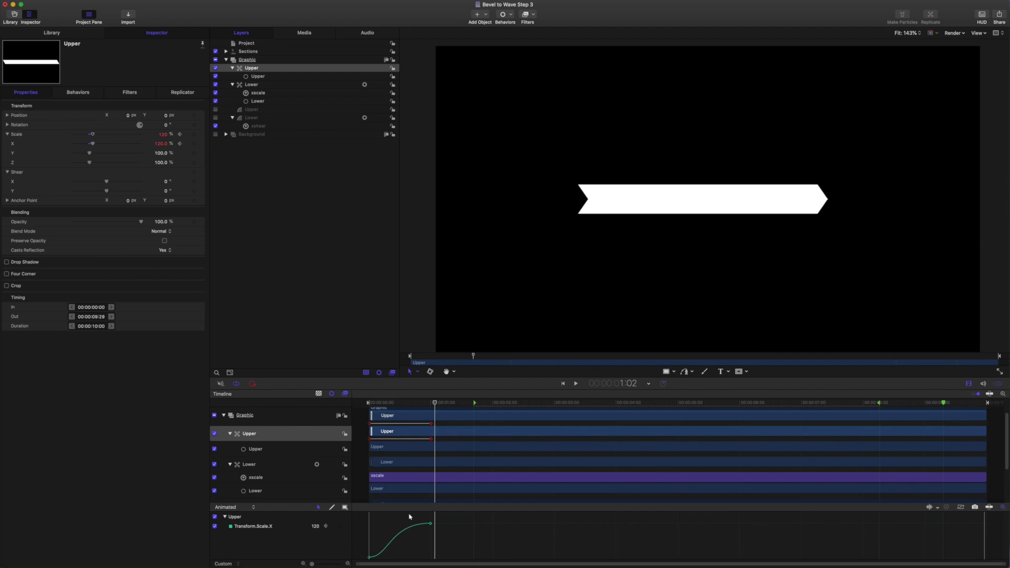
click(430, 523)
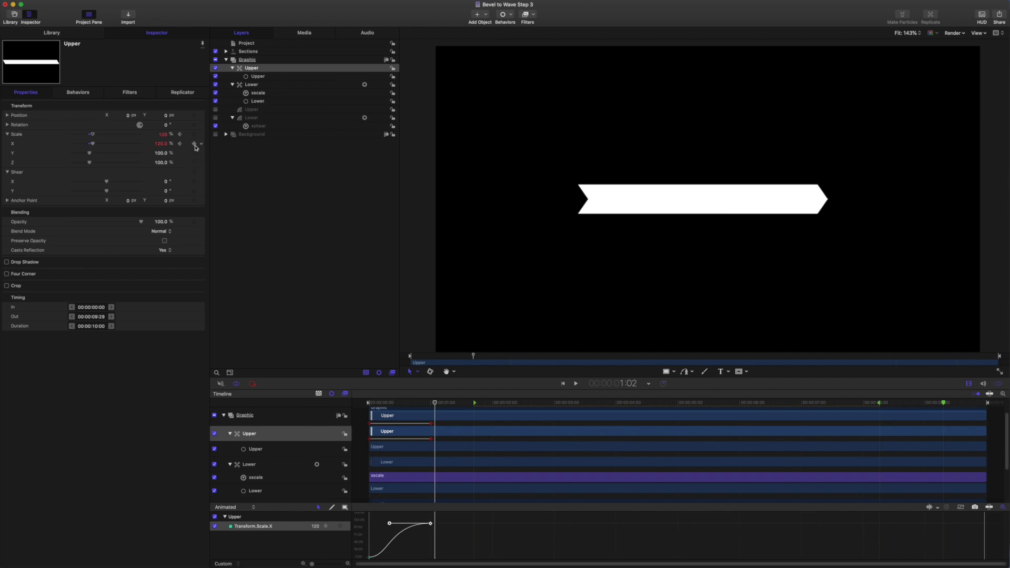
click(195, 145)
Add a Scale X keyframe of 100% at 1:17
drag(435, 404, 467, 407)
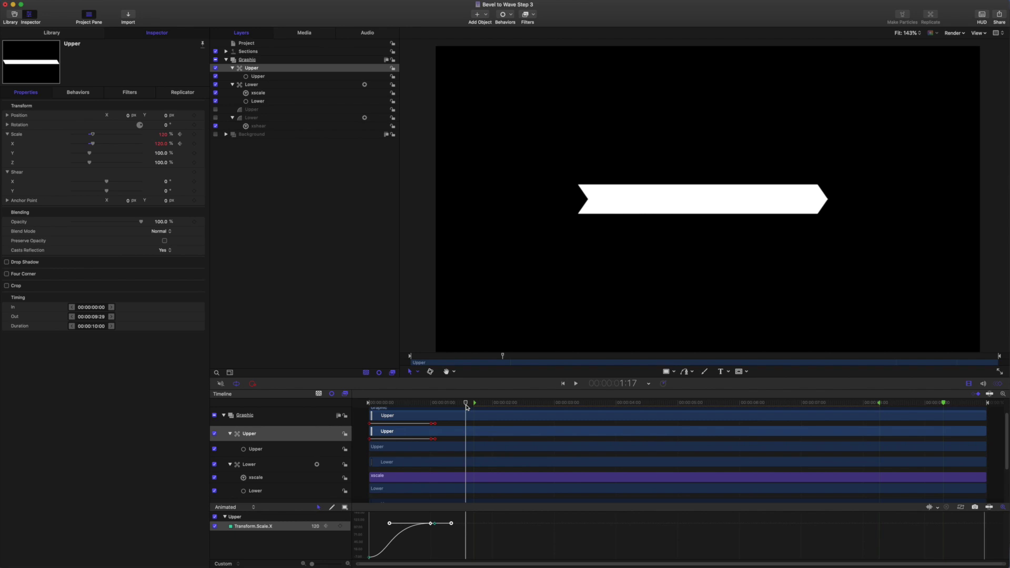
click(161, 143)
key(BackSpace)
key(Return)
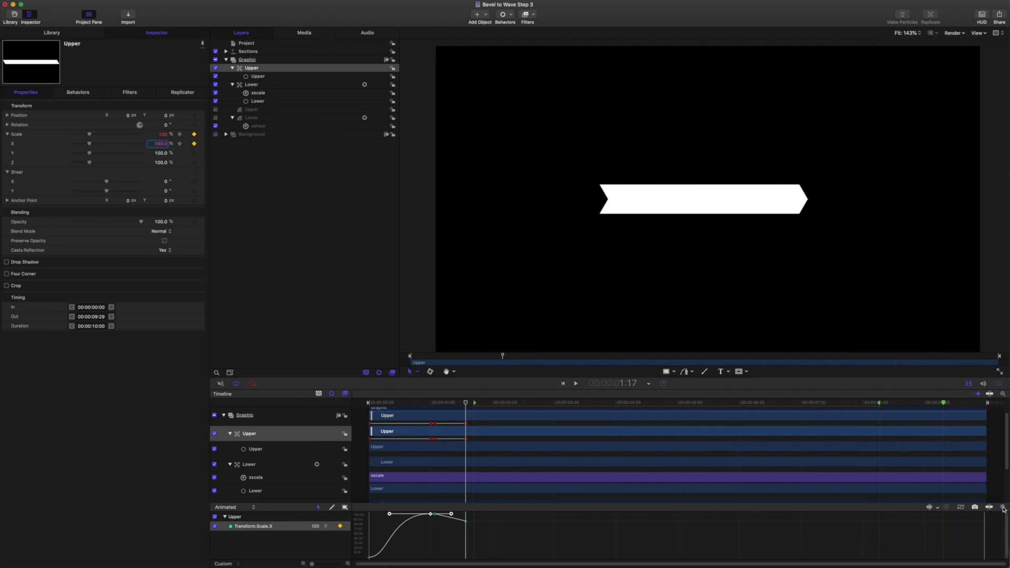
Give the Scale X keyframes Ease Both interpolation and raise the middle keyframe to overshoot
drag(484, 532, 432, 510)
right_click(466, 522)
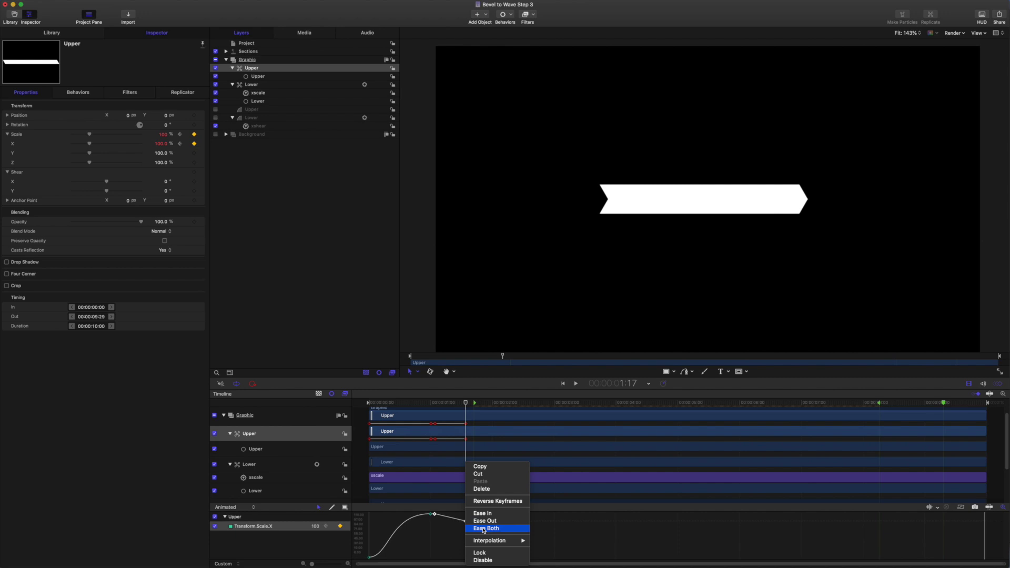
mouse_move(494, 540)
click(547, 539)
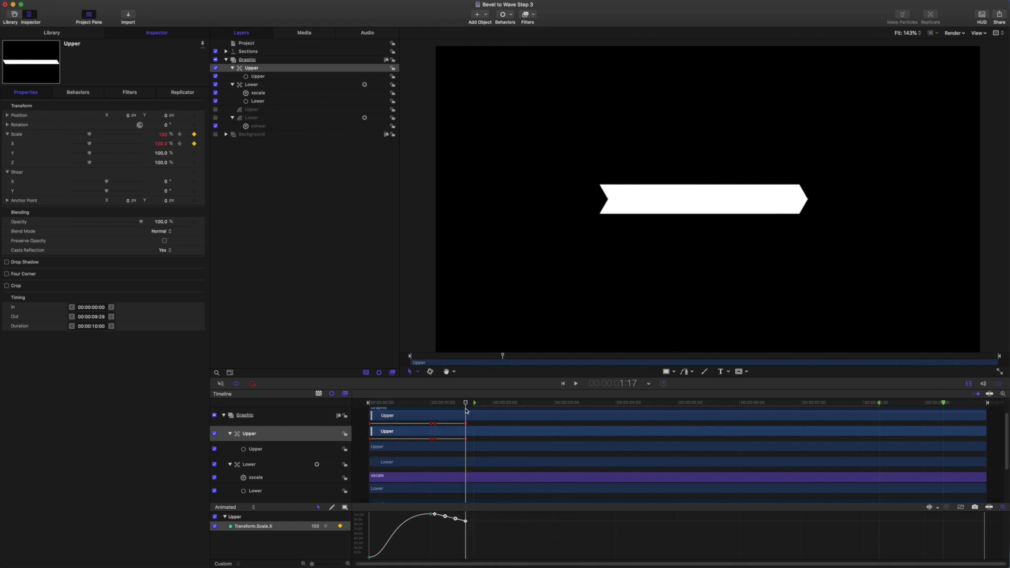
drag(466, 403, 446, 403)
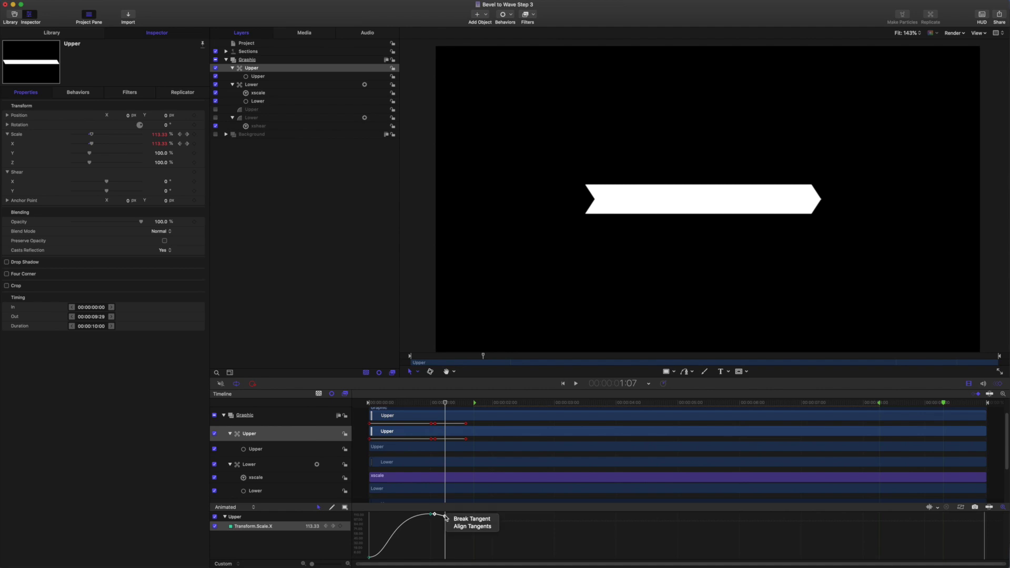
click(439, 522)
click(436, 515)
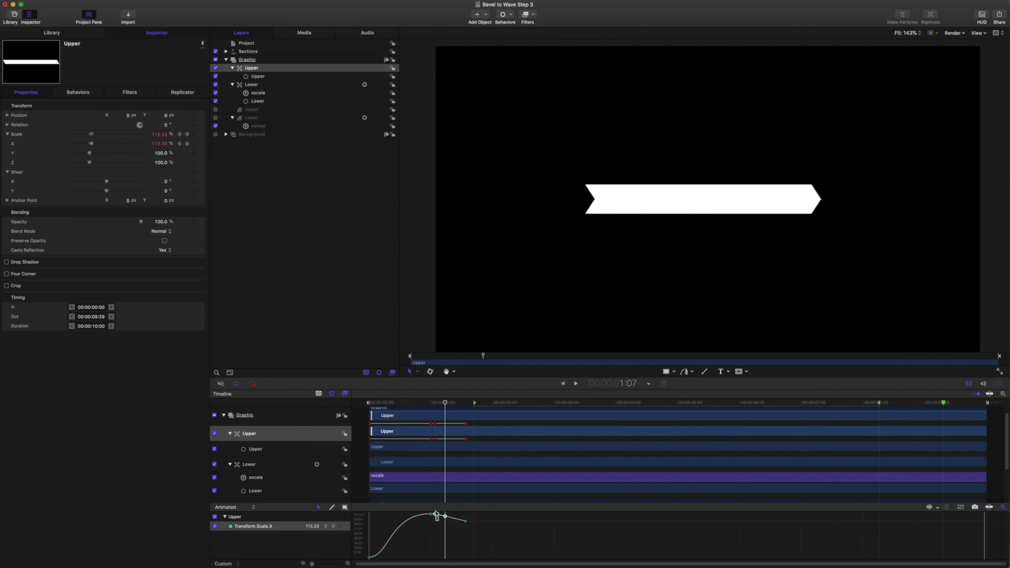
mouse_move(444, 517)
mouse_down()
mouse_move(467, 523)
mouse_move(449, 531)
mouse_up()
Keyframe the Upper shape's Shear X at -30 at 1:02 and 30 at 1:17
click(270, 109)
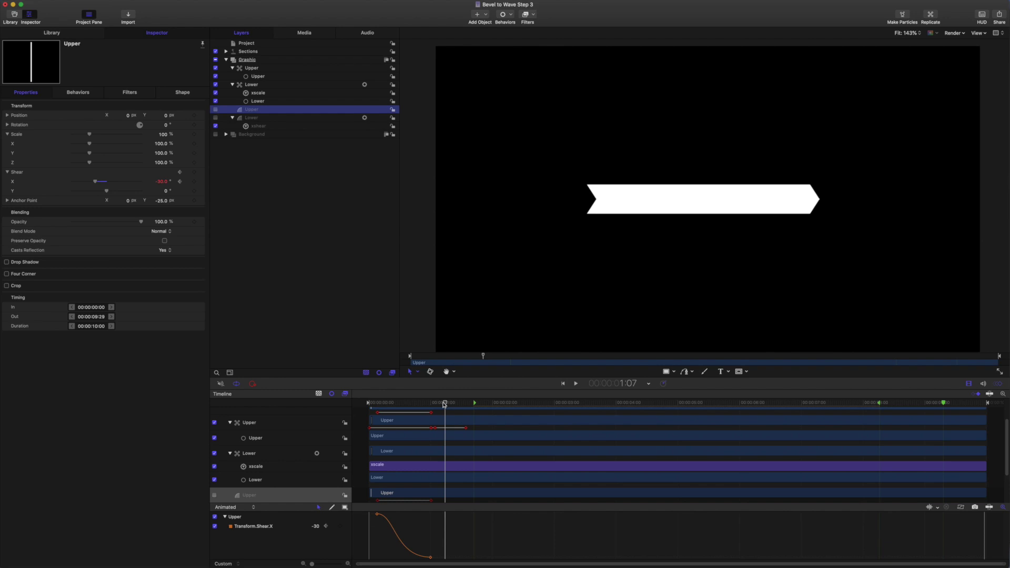
drag(445, 404, 436, 406)
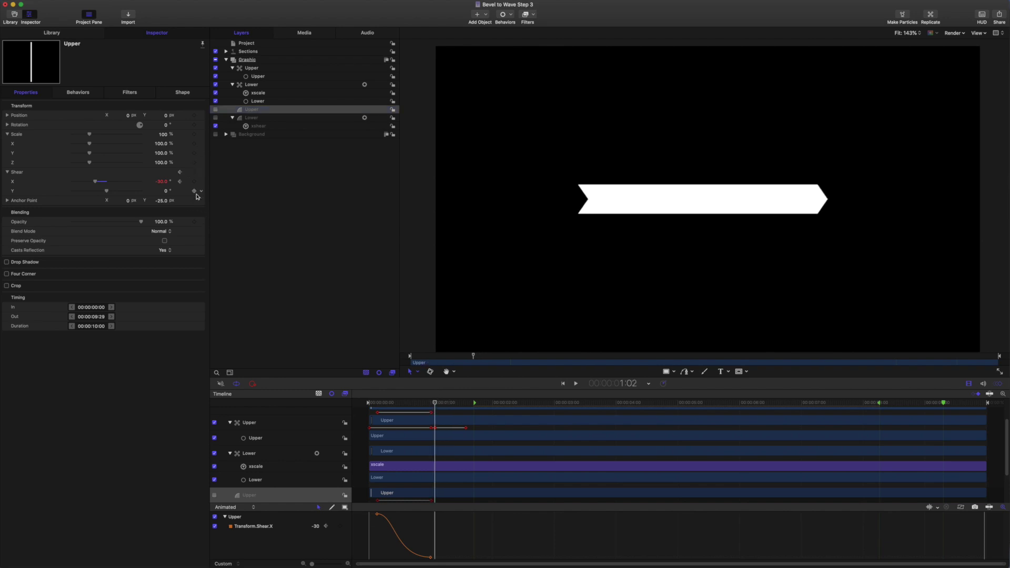
click(194, 181)
drag(435, 404, 465, 406)
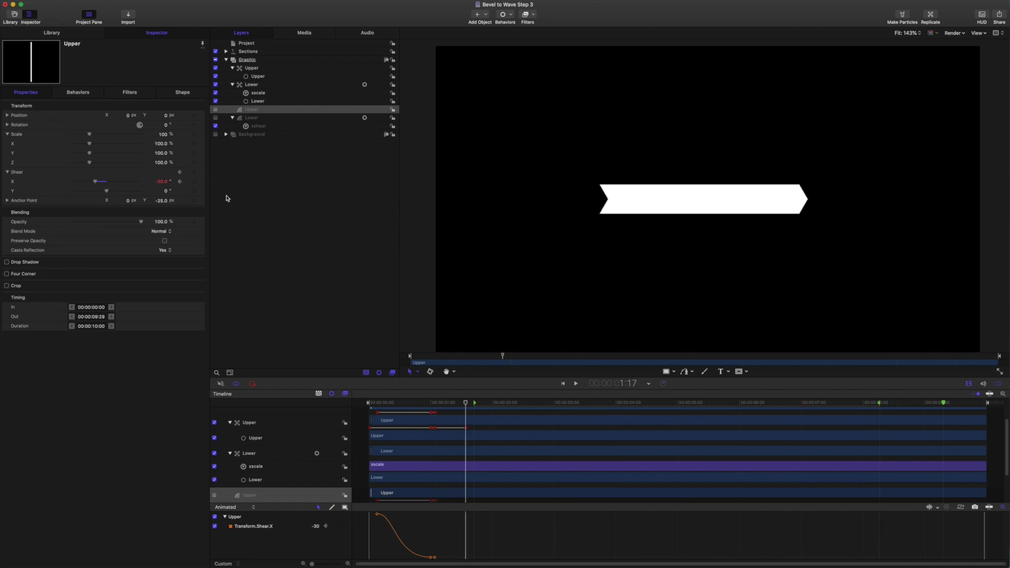
click(194, 182)
click(164, 181)
text(30)
key(Return)
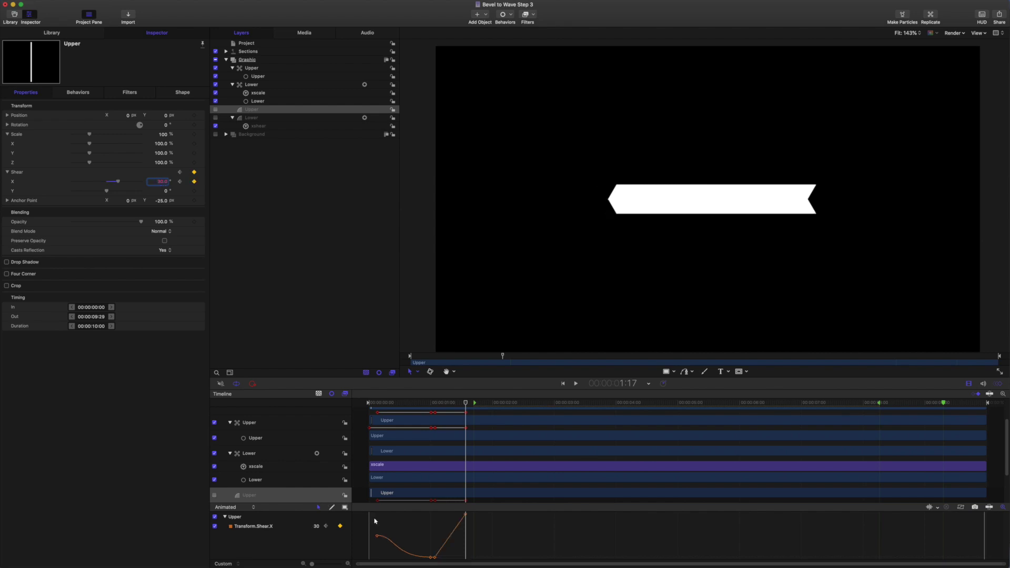
Smooth the Shear X keyframes, break the tangent and reshape the ease, then preview
click(435, 556)
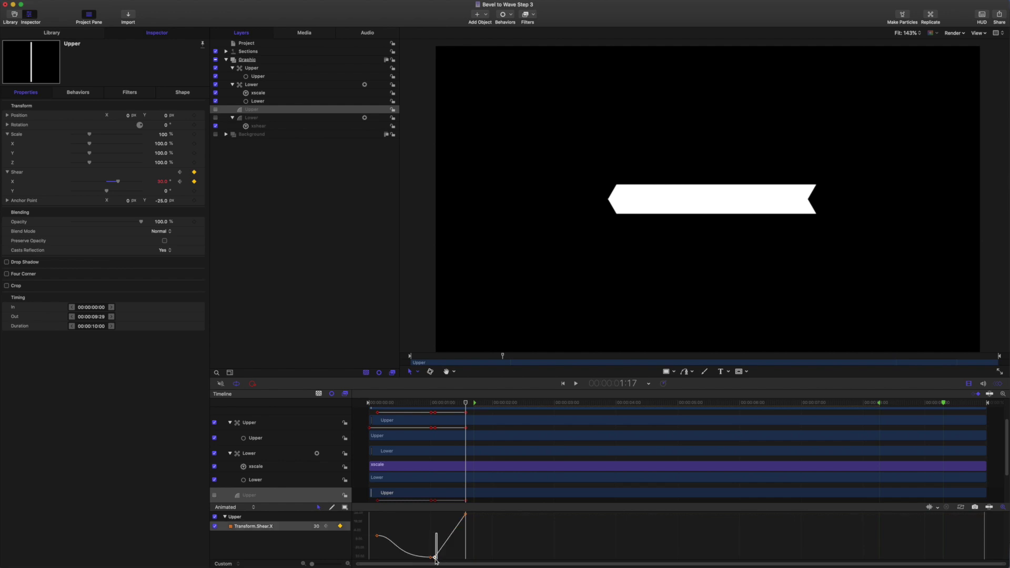
right_click(464, 515)
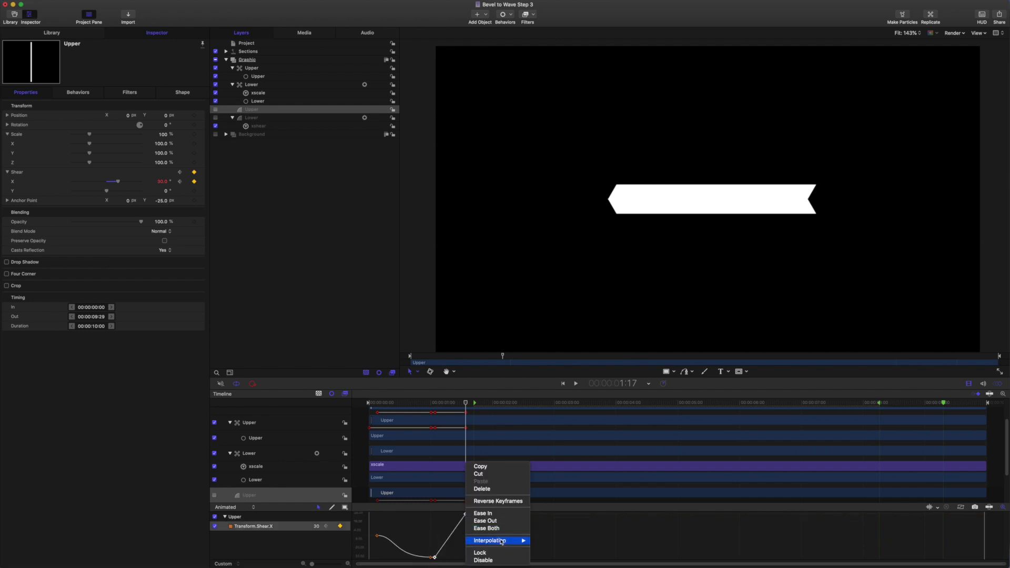
mouse_move(499, 540)
click(553, 540)
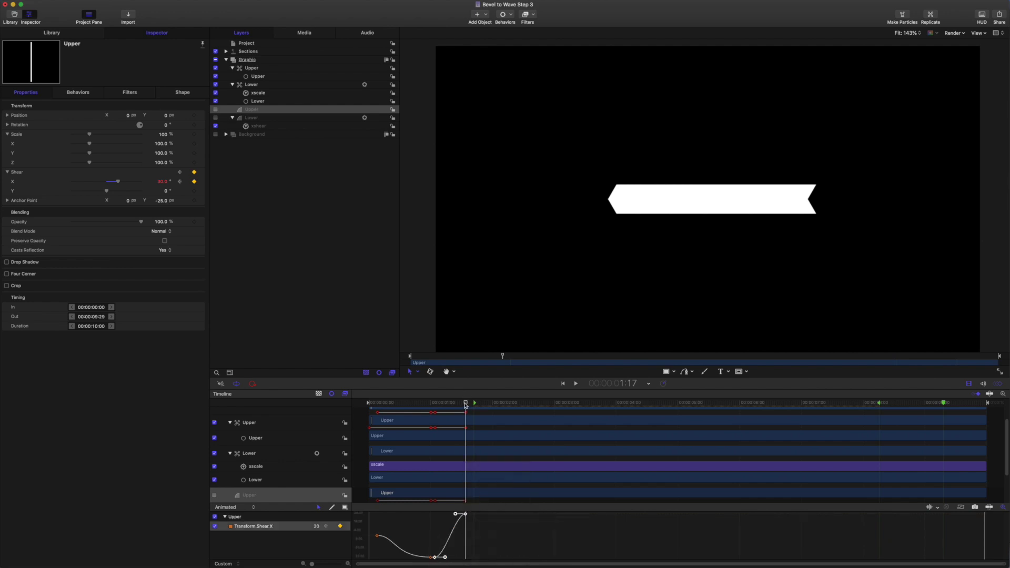
drag(465, 405, 446, 406)
right_click(456, 515)
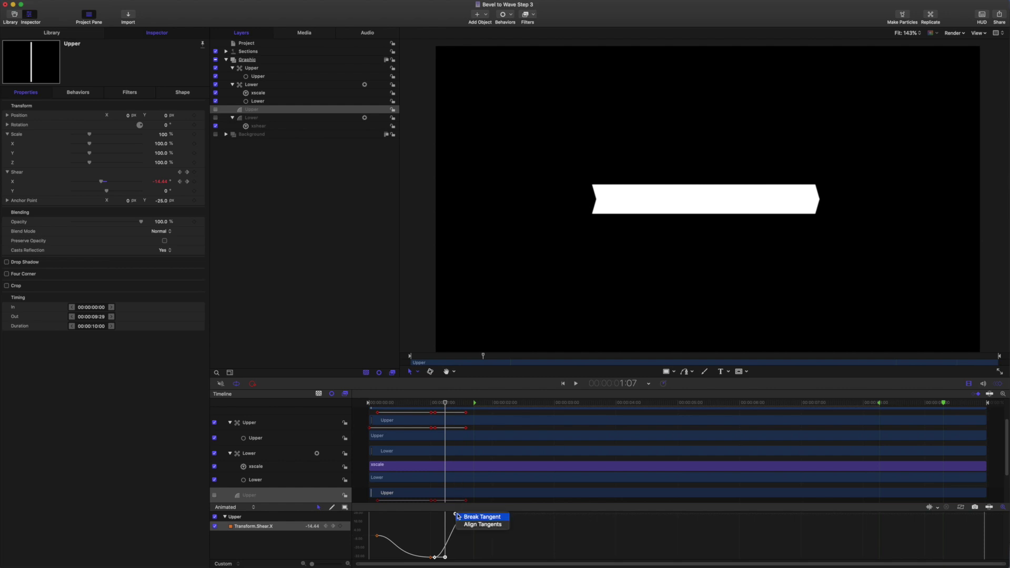
click(482, 517)
drag(455, 515, 445, 514)
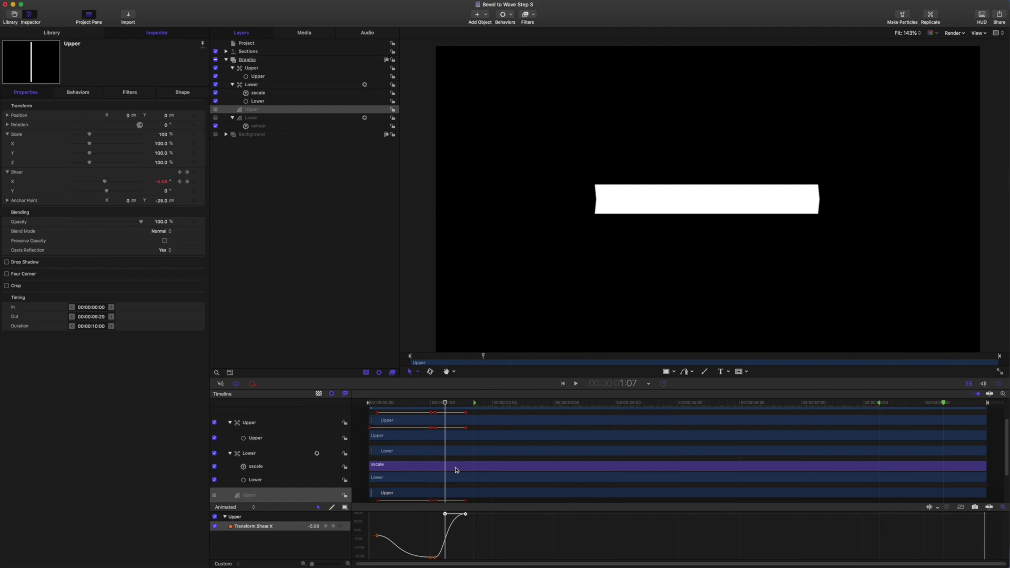
key(space)
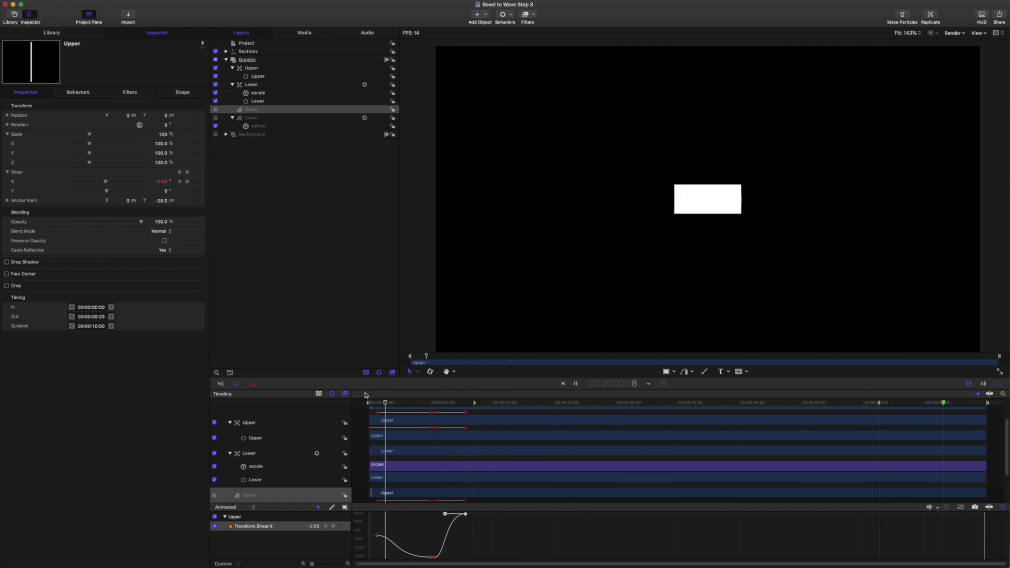
key(space)
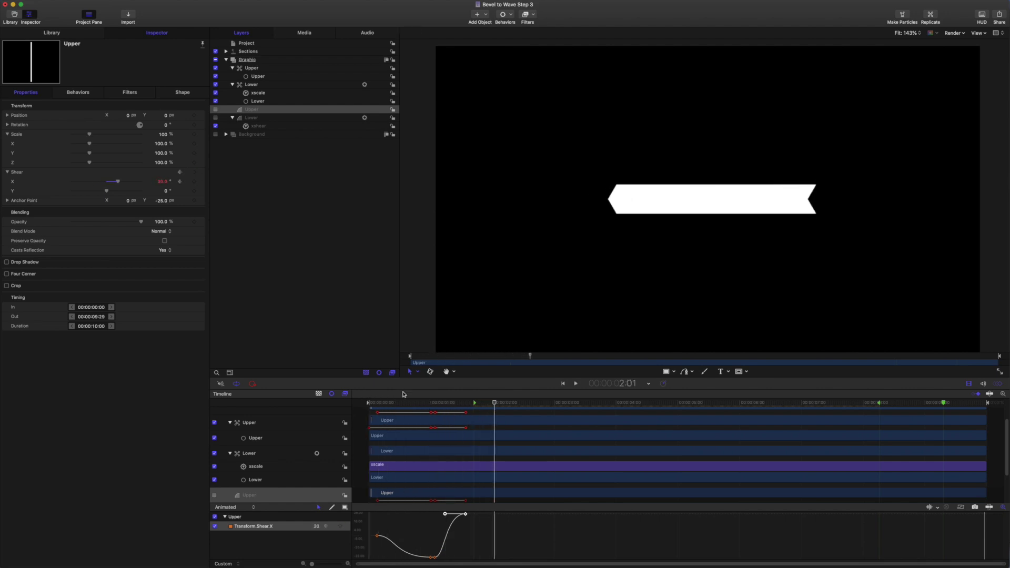
drag(496, 404, 436, 404)
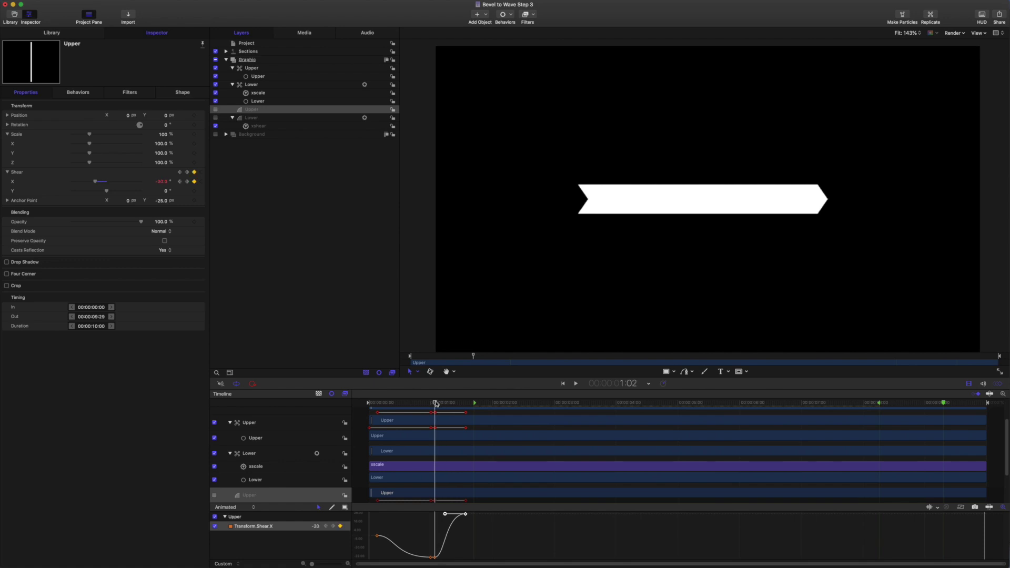
Add a Link behavior named amp to Lower's Amplitude, sourced from the Upper replicator
click(253, 85)
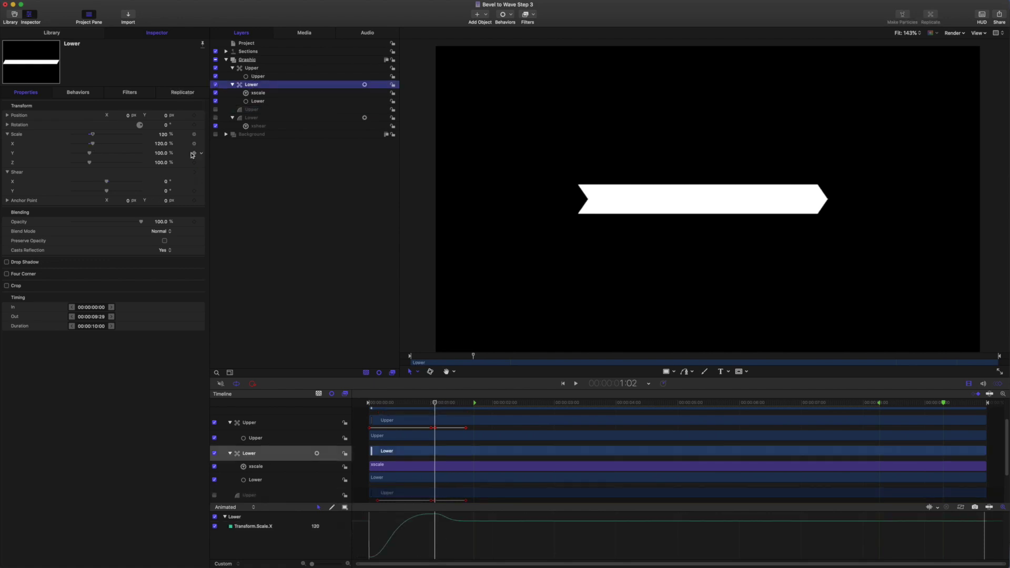
click(177, 95)
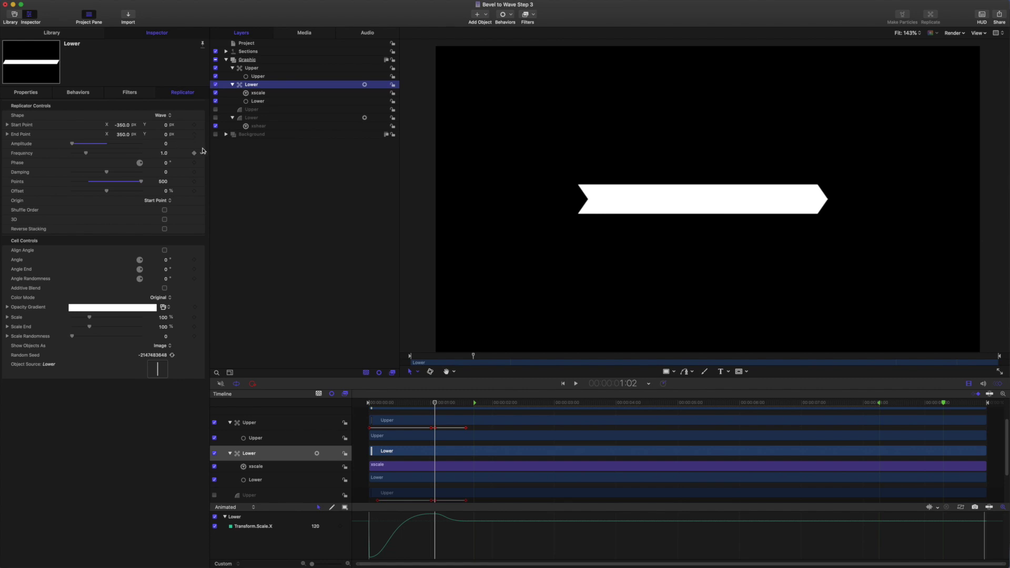
click(201, 144)
mouse_move(225, 218)
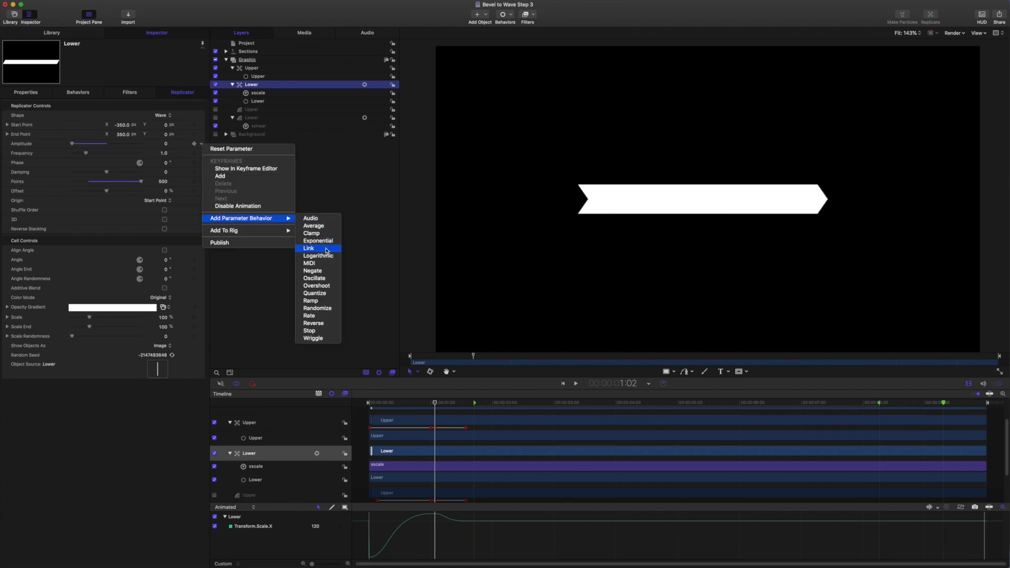
click(310, 247)
drag(160, 120, 160, 120)
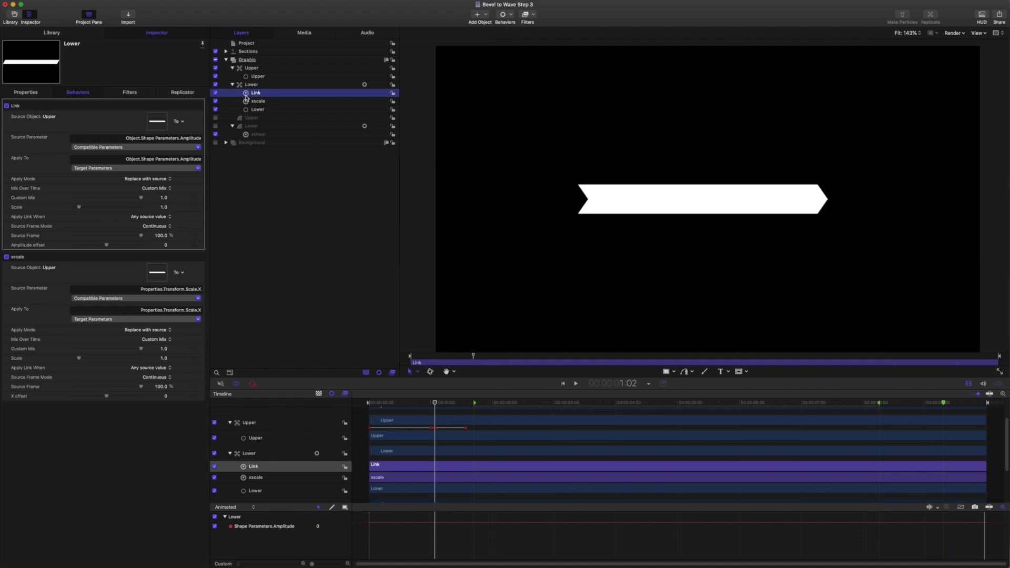
double_click(254, 92)
text(a)
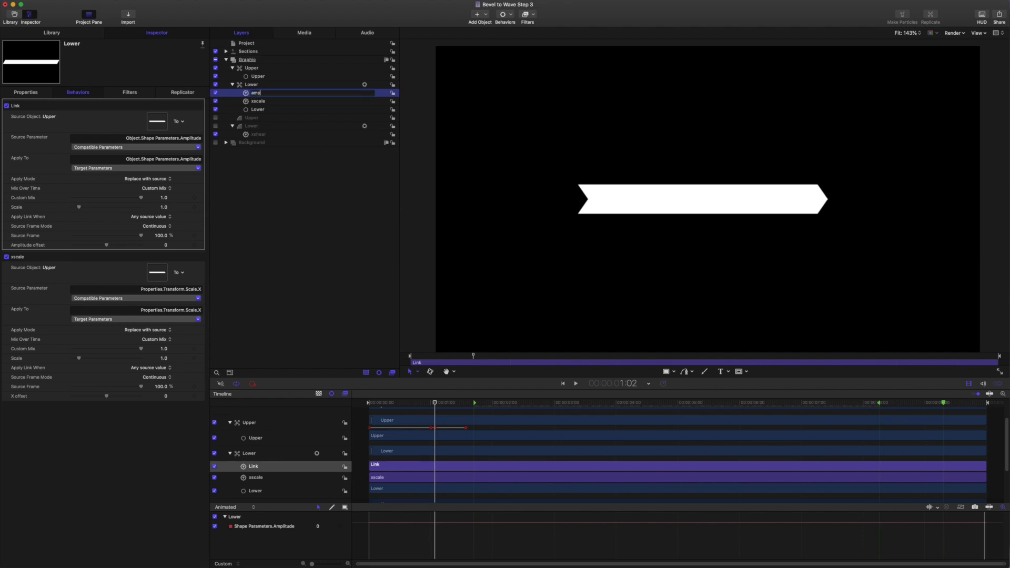
text(mp)
key(Return)
click(270, 69)
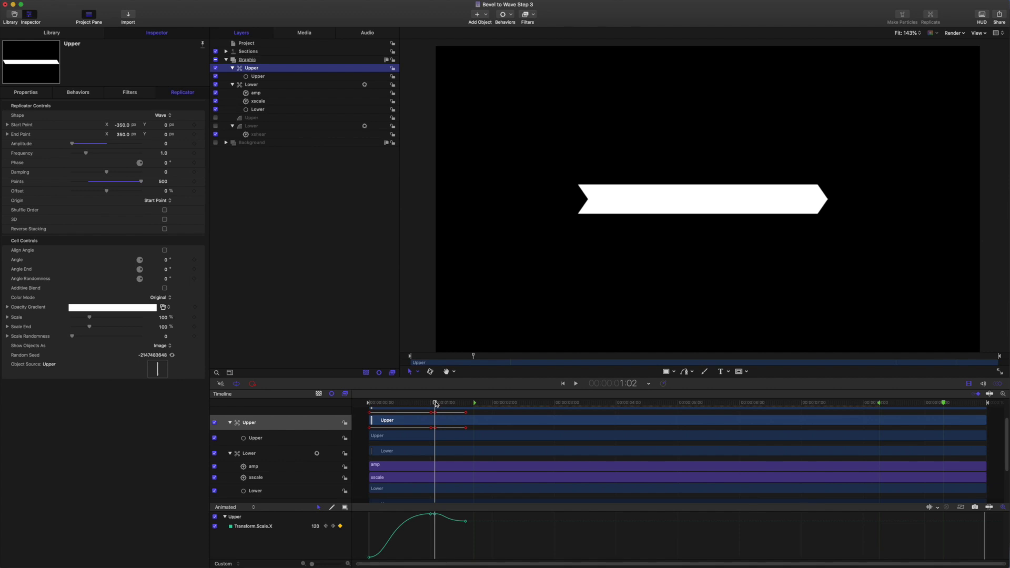
Keyframe Upper's Amplitude at 1:02 and at 35 at 1:17, then play from the start
click(194, 143)
drag(435, 402, 465, 409)
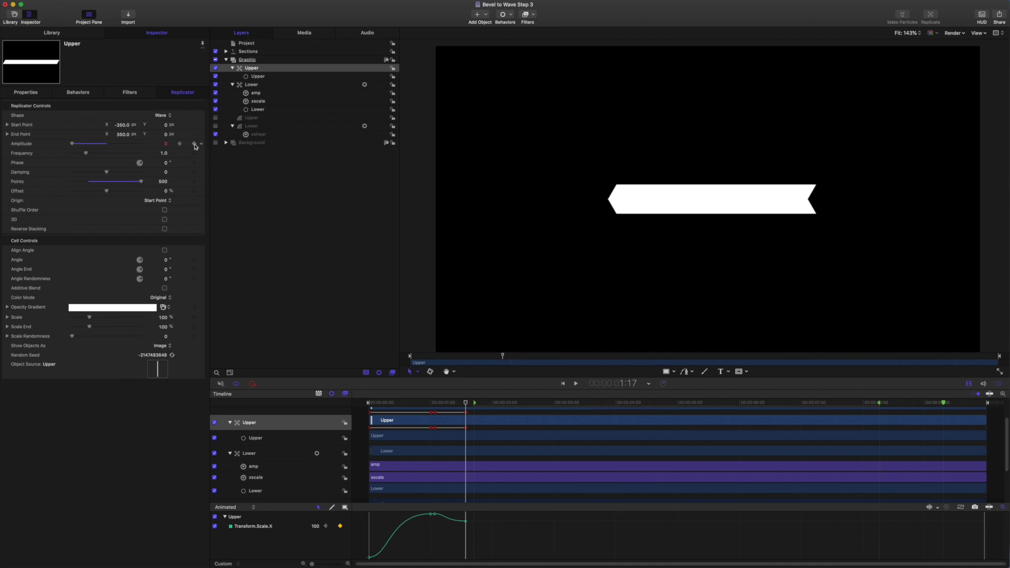
click(194, 144)
key(Return)
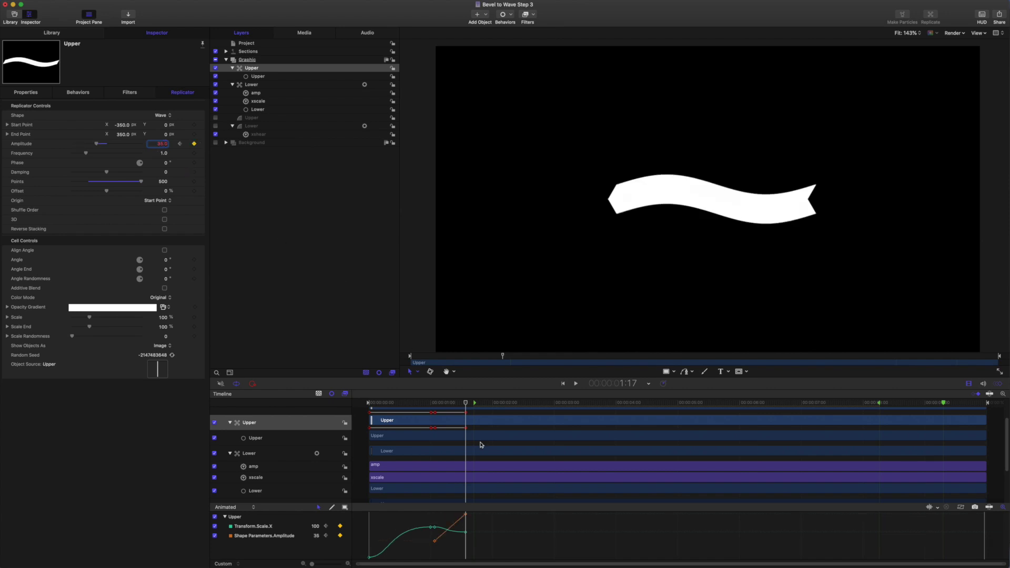
drag(461, 403, 369, 403)
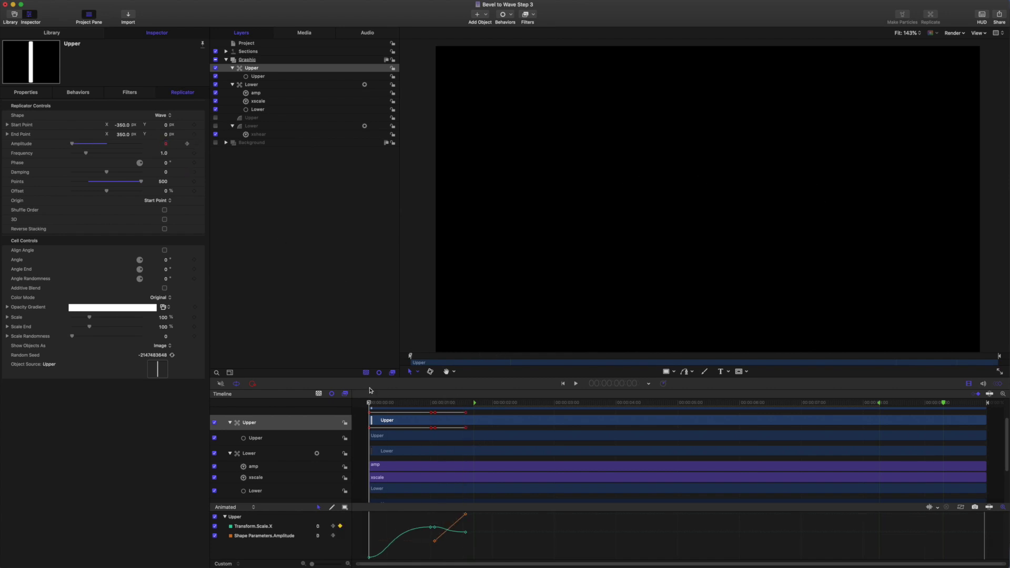
key(space)
key(space)
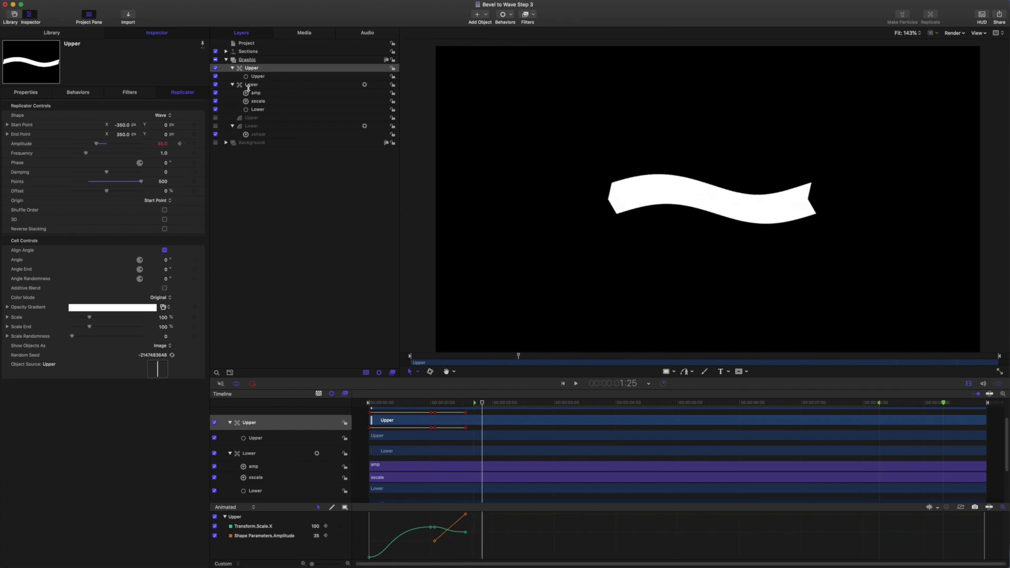
Turn on Align Angle for Lower, preview, then select Upper's bottom Amplitude keyframe
click(249, 85)
click(164, 251)
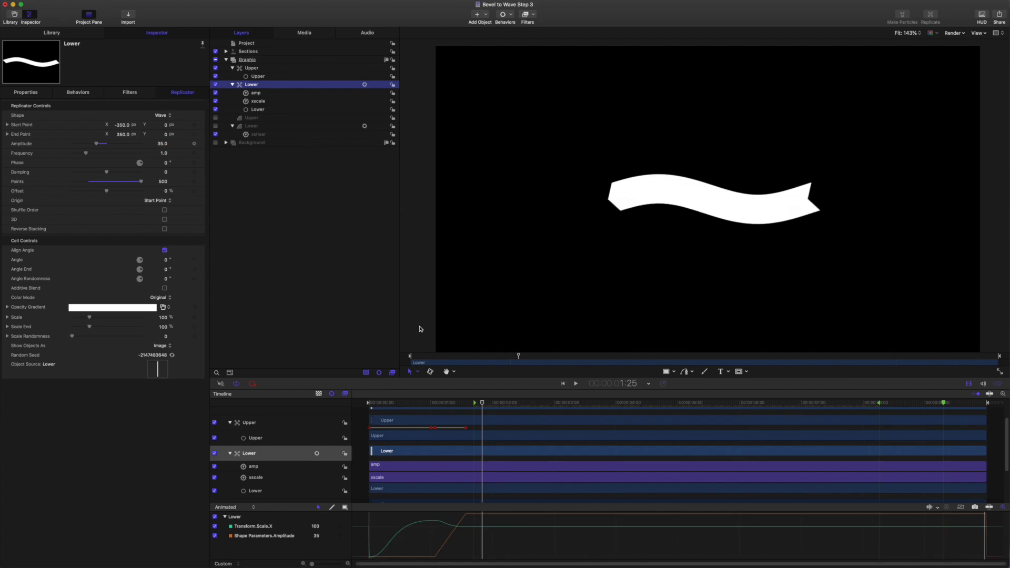
key(space)
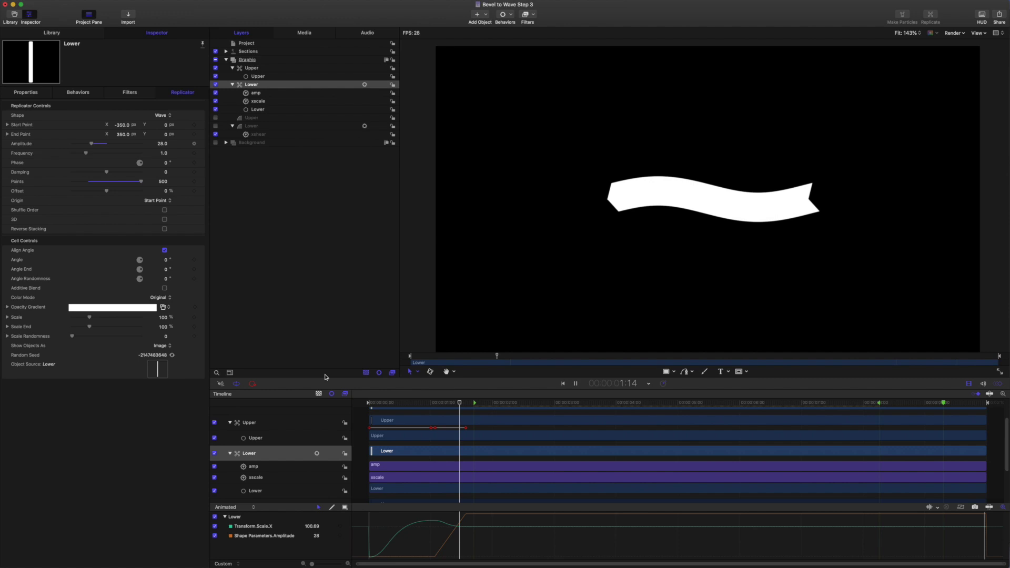
key(space)
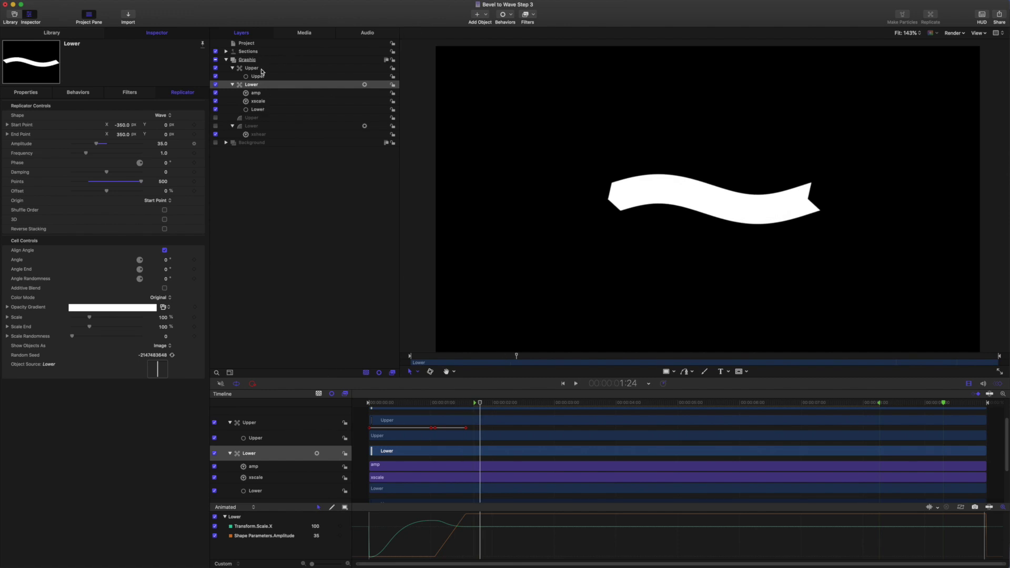
click(261, 70)
click(435, 556)
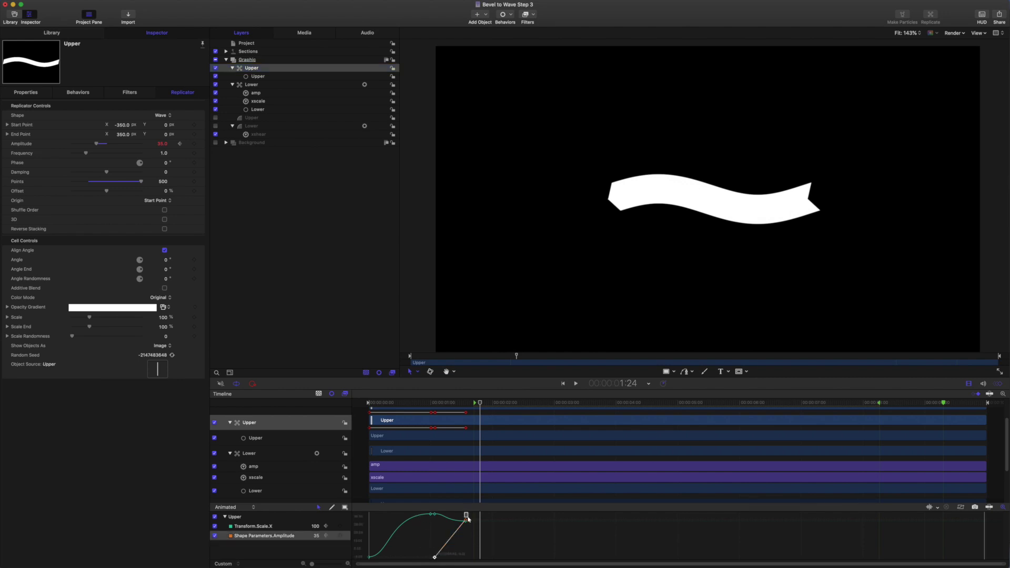
Set the Amplitude keyframe's interpolation to Bezier
right_click(434, 558)
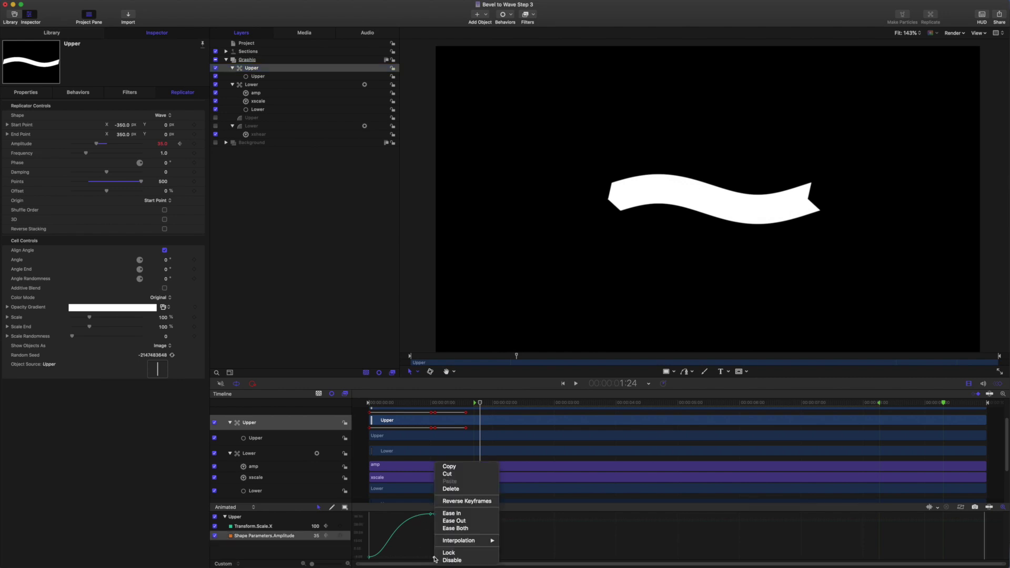
mouse_move(469, 540)
key(Return)
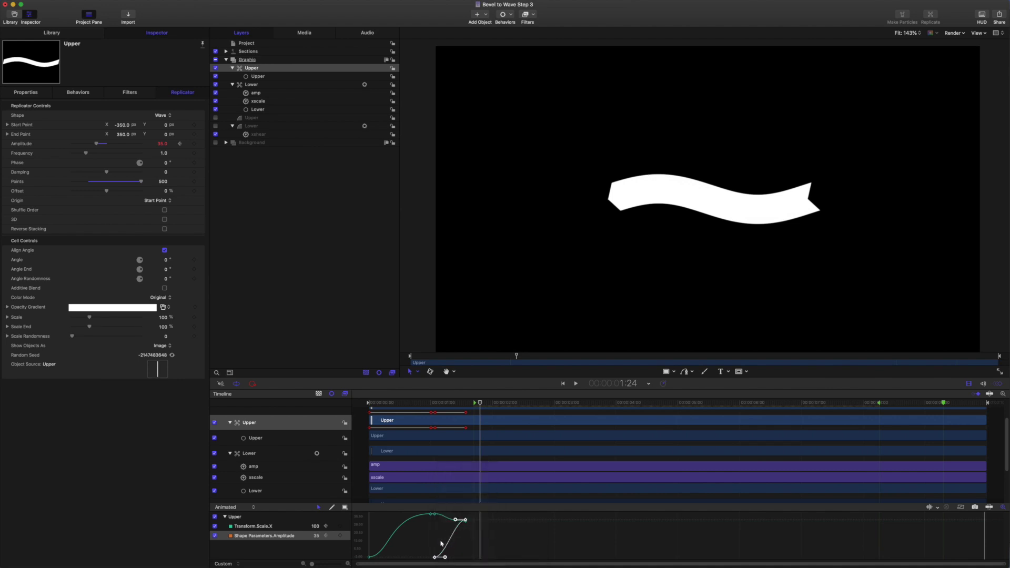
Add an extra Amplitude keyframe at about 1:07 and preview the eased wave
drag(480, 404, 445, 404)
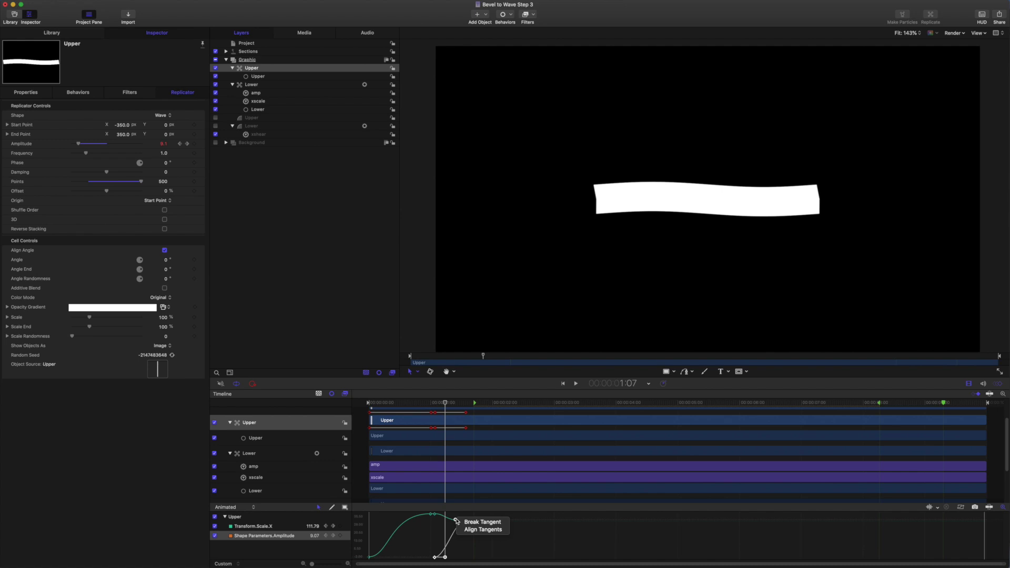
click(472, 527)
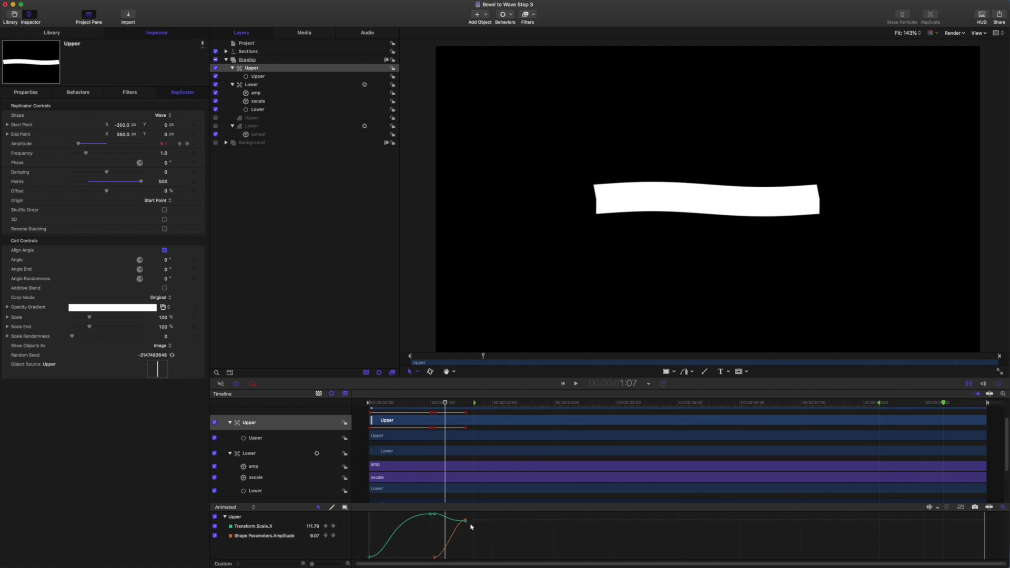
click(465, 519)
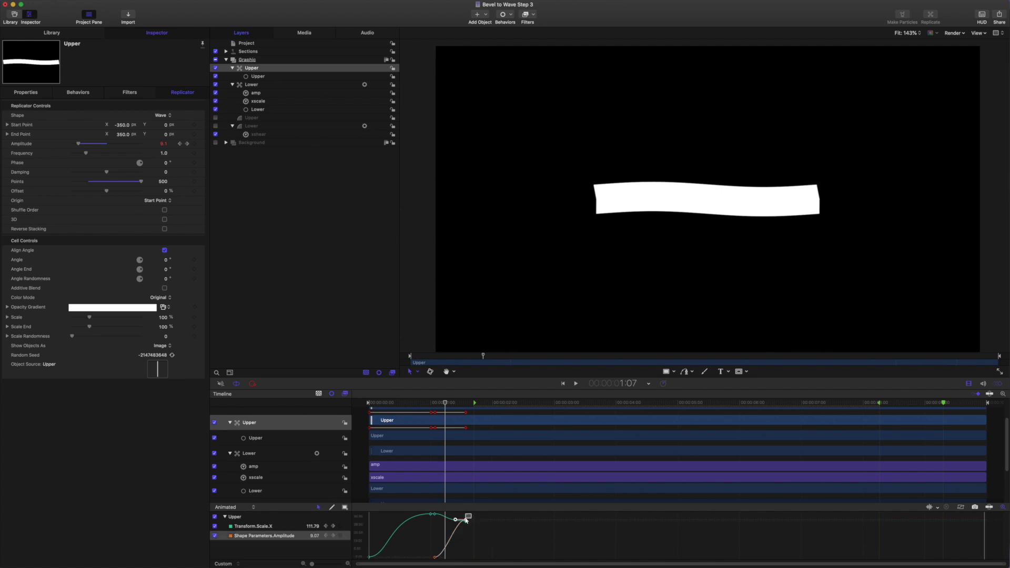
double_click(451, 521)
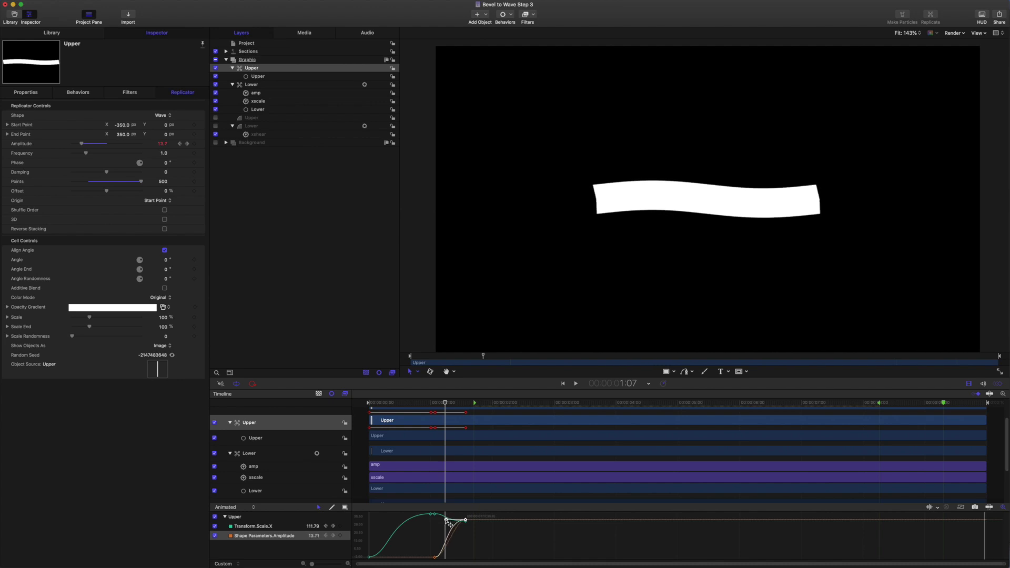
drag(450, 520, 445, 520)
key(space)
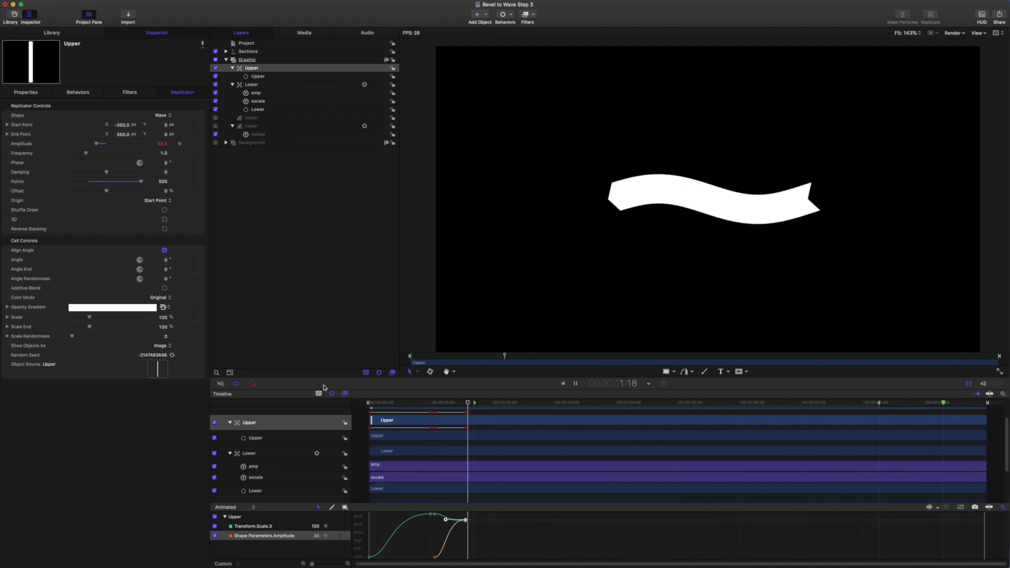
key(space)
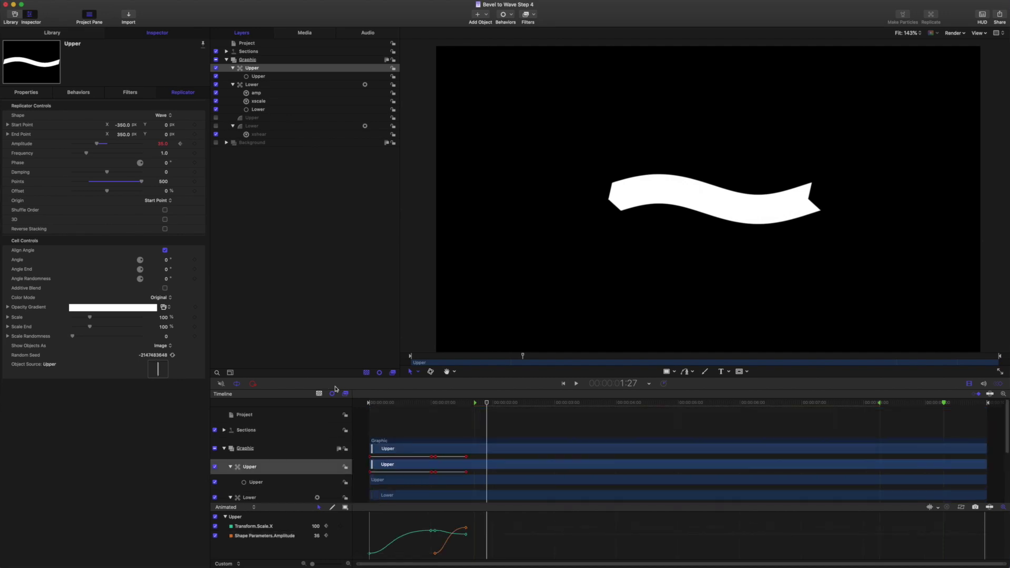
Collapse Upper and Lower and move both into a new group under Graphic
click(233, 85)
click(233, 68)
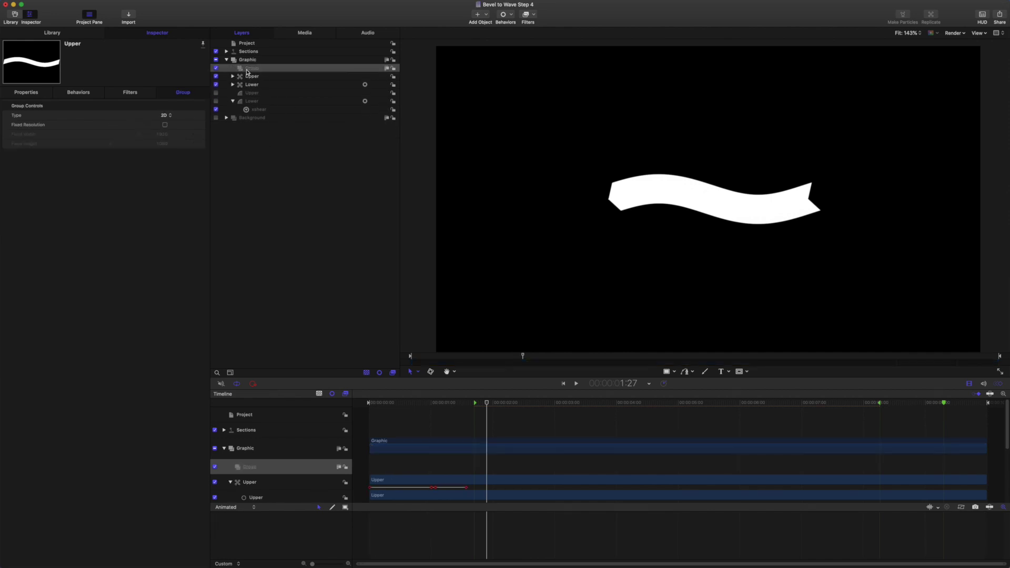
key(super+shift+n)
shift+click(253, 83)
drag(253, 83, 257, 68)
click(257, 67)
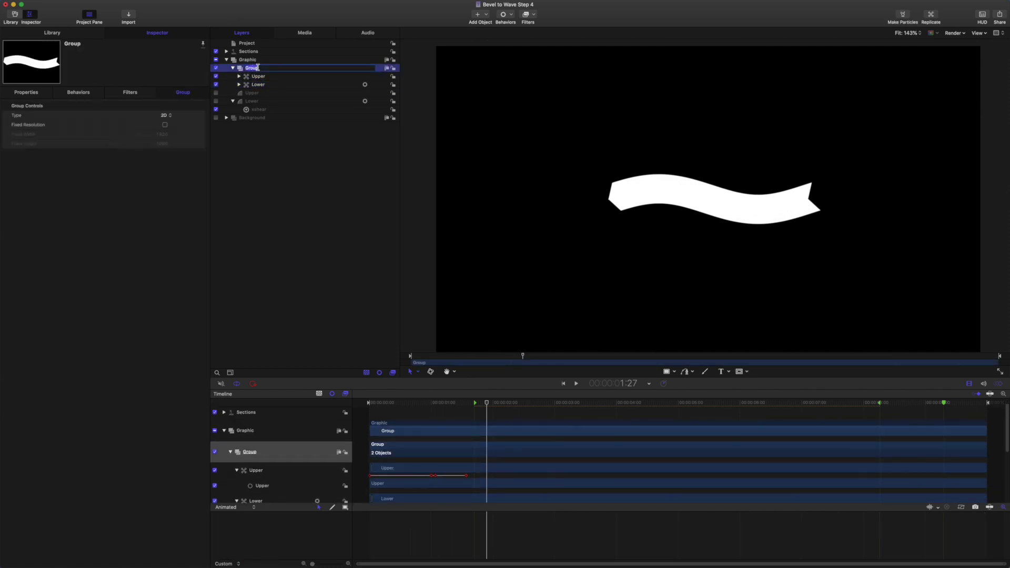
Name the group Right, make a clone layer named Left, and hide Right
text(Right)
key(Return)
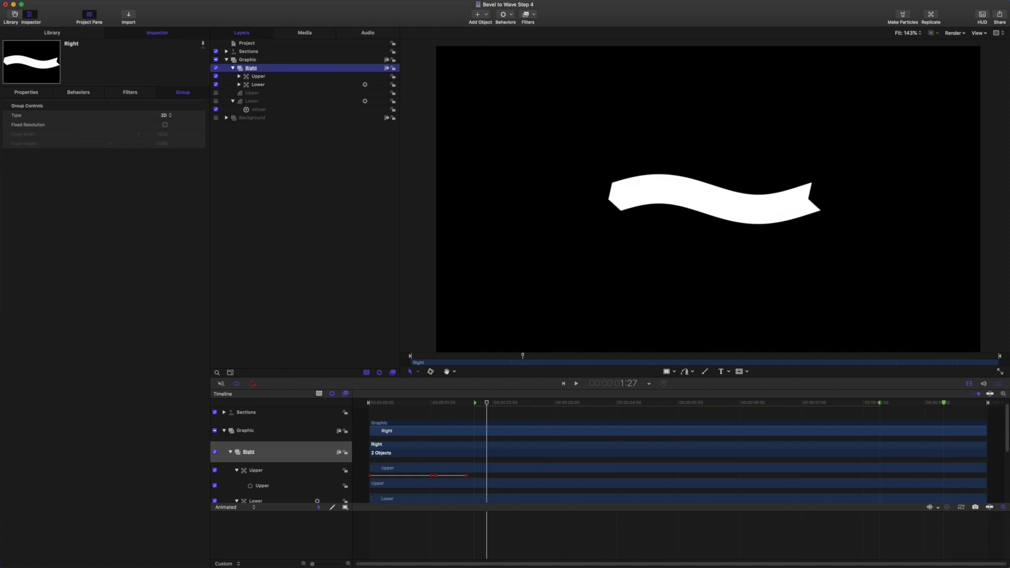
right_click(258, 69)
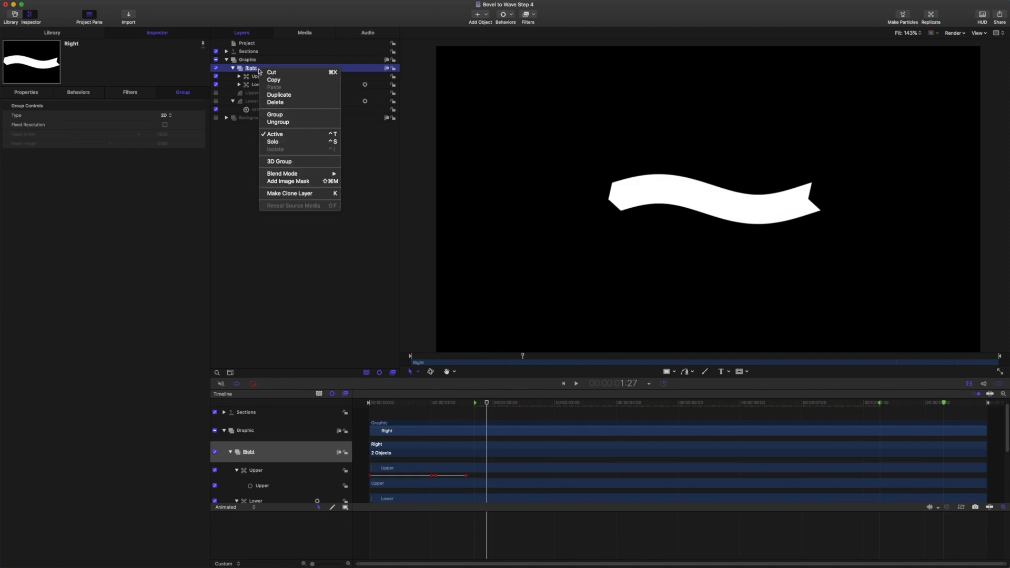
click(288, 193)
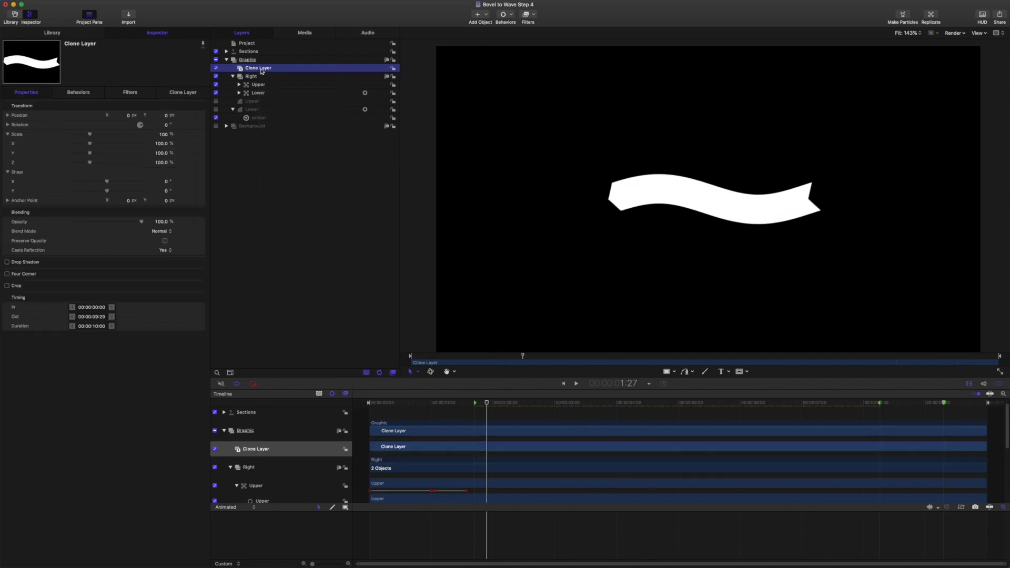
click(261, 69)
text(L)
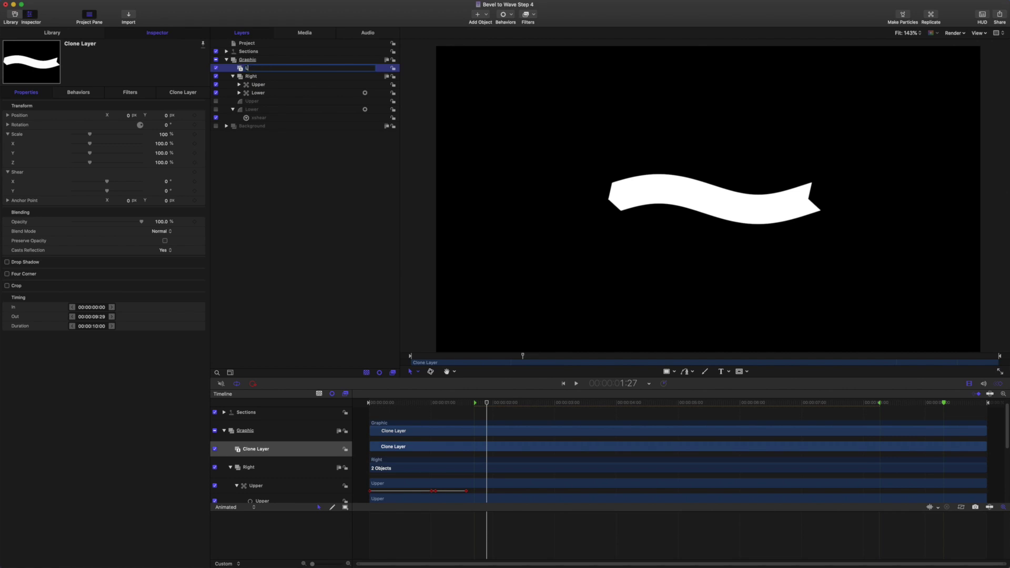
text(eft)
key(Return)
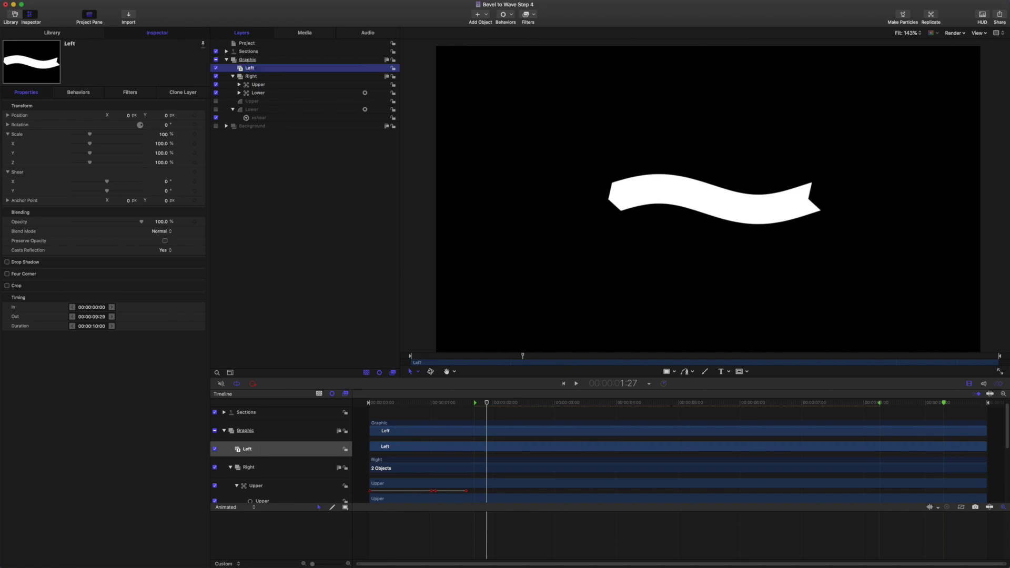
click(216, 77)
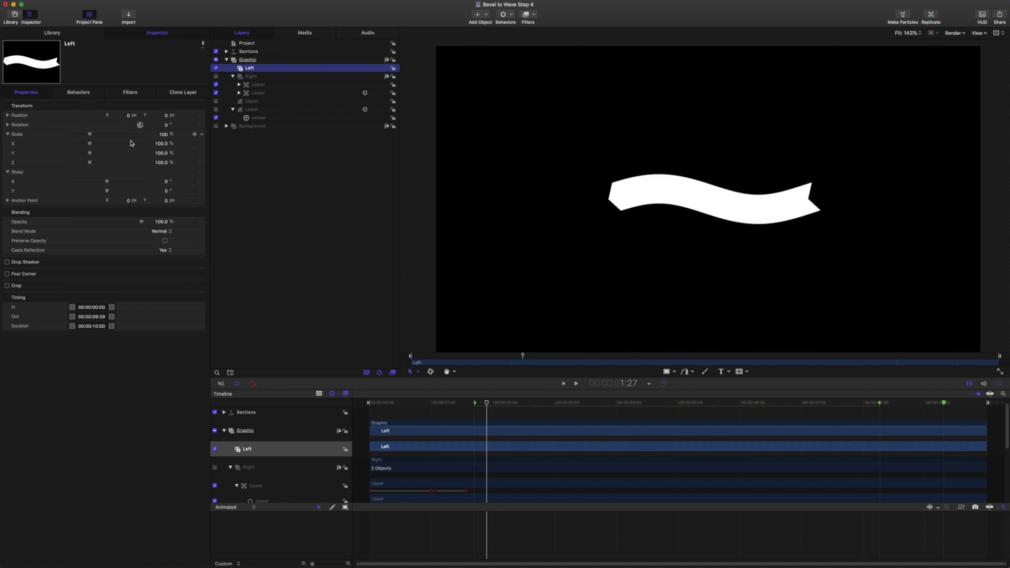
Flip Left by setting its Scale X and Scale Y to -100%
click(161, 144)
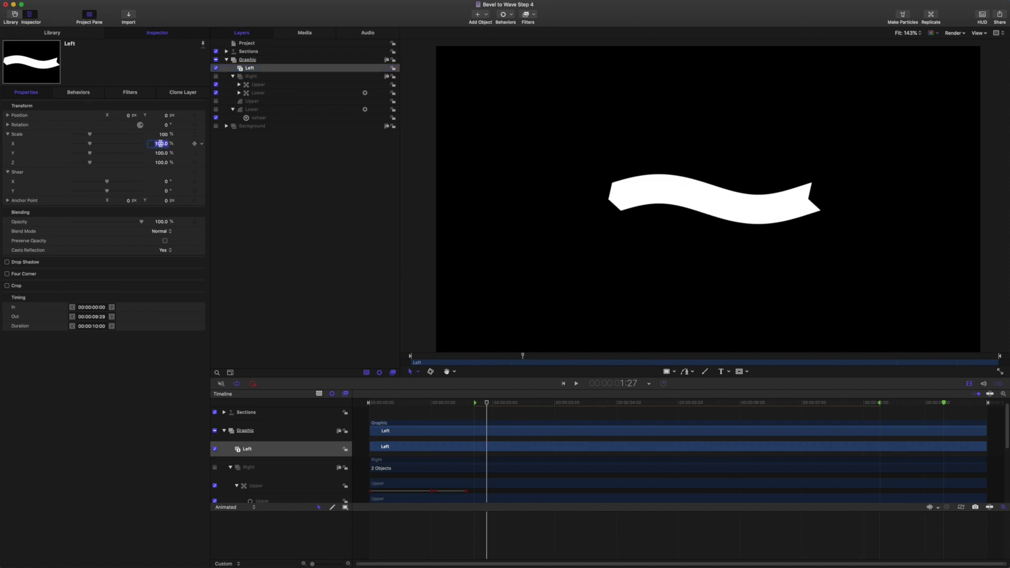
text(-)
key(Return)
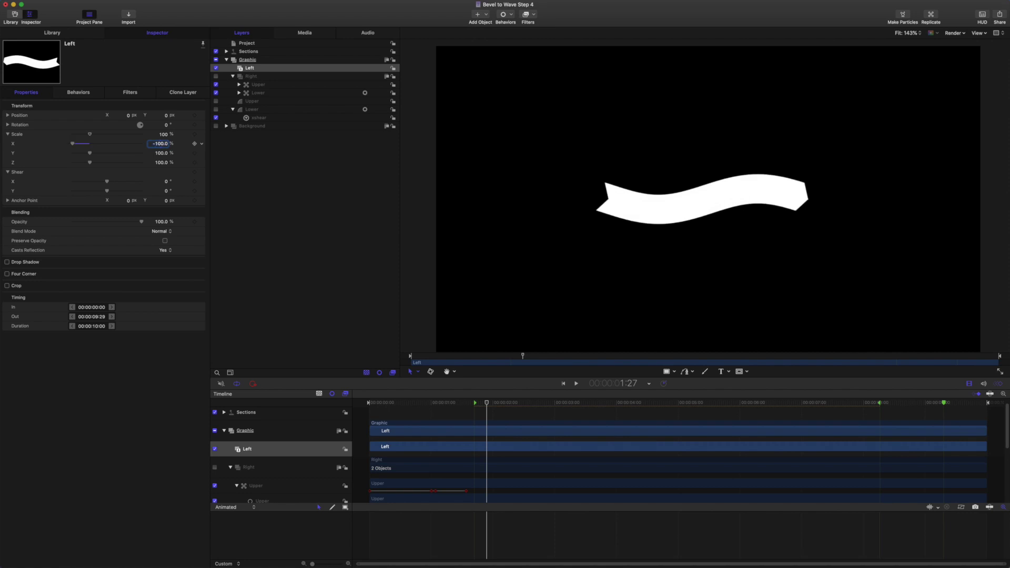
click(162, 153)
text(-100)
key(Return)
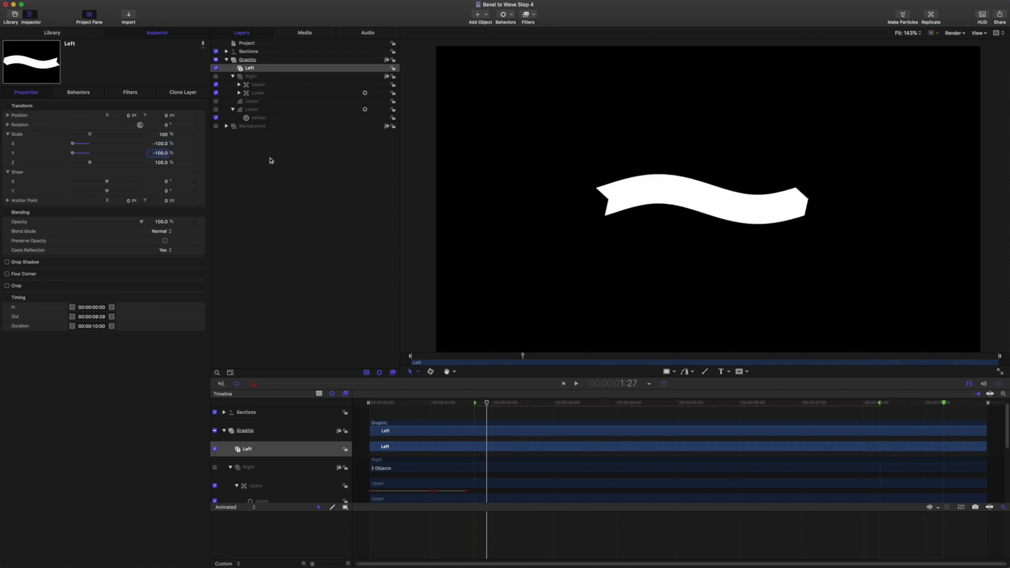
Show Right again, replay the mirrored ribbon from the start several times, then park at frame 22
click(216, 77)
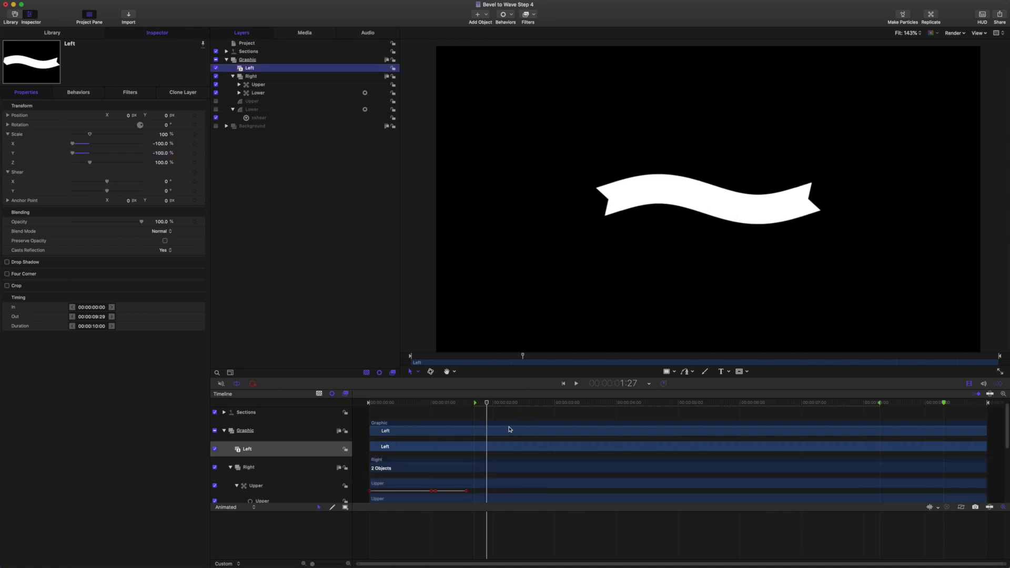
key(Home)
key(space)
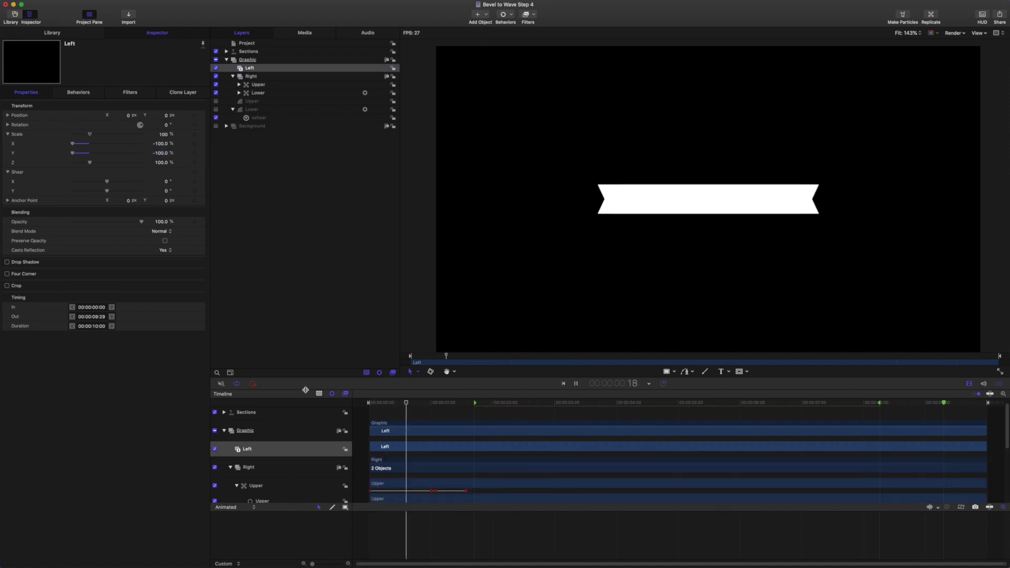
key(space)
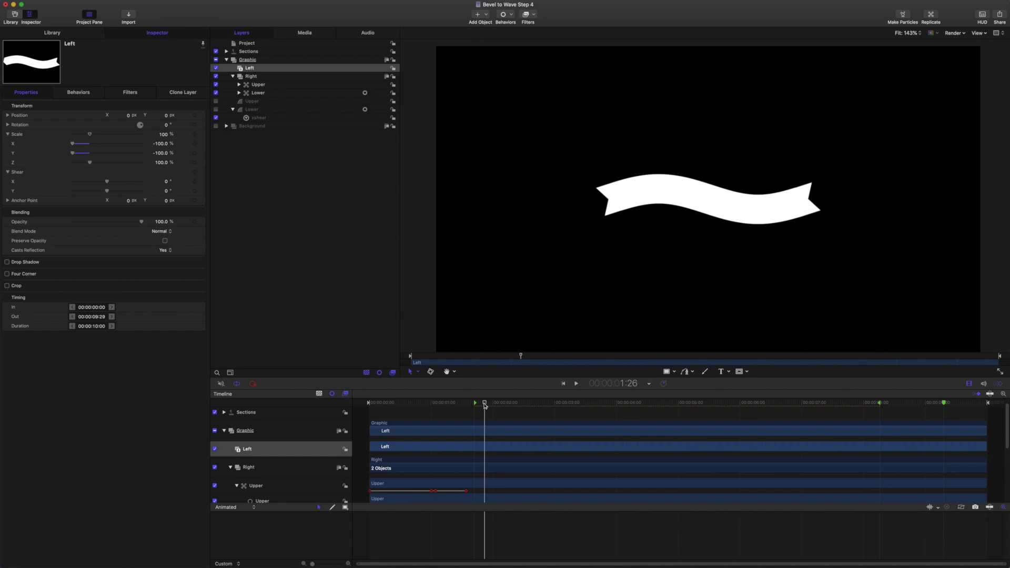
key(Home)
key(space)
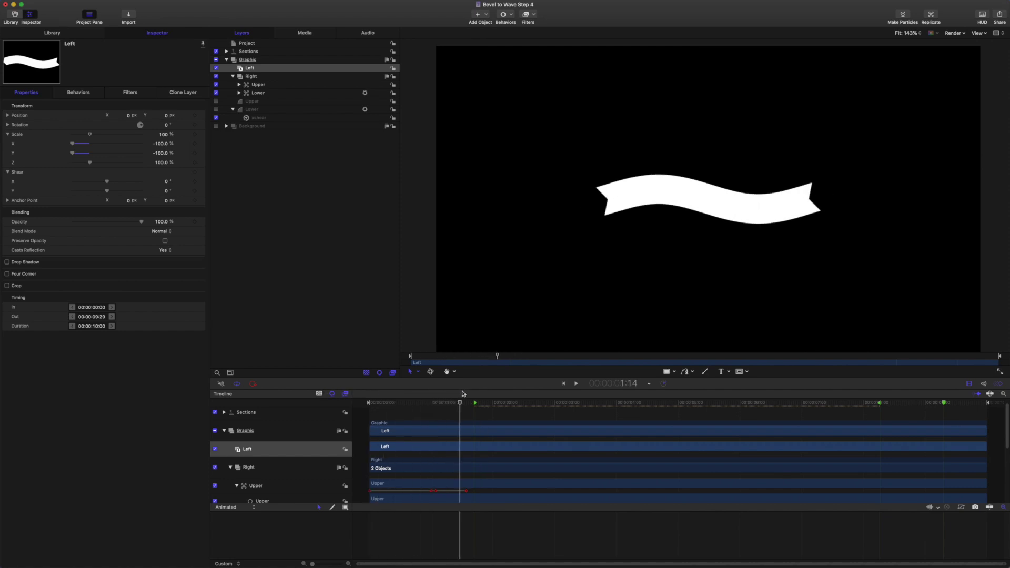
key(Home)
key(space)
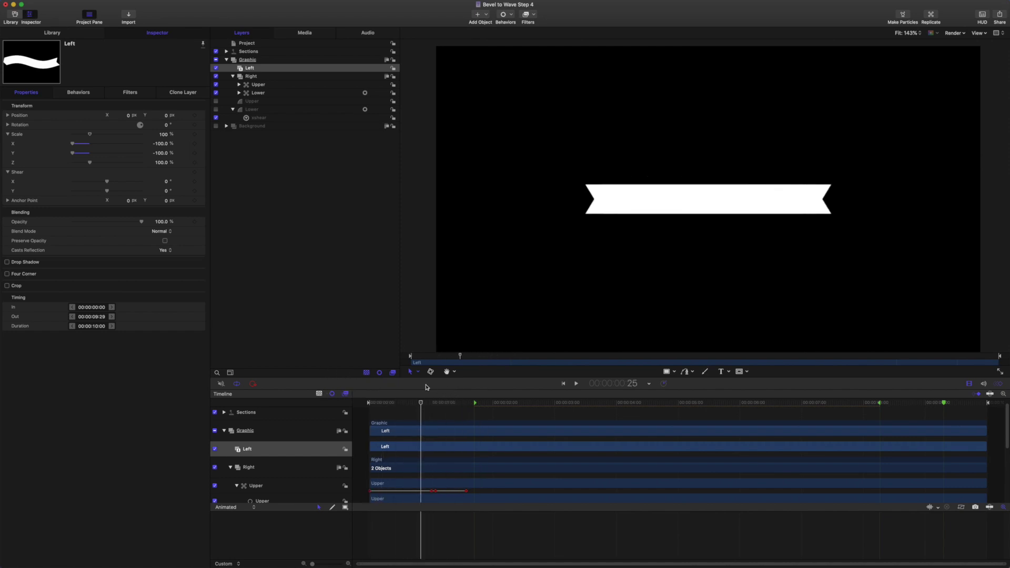
key(space)
key(Home)
key(space)
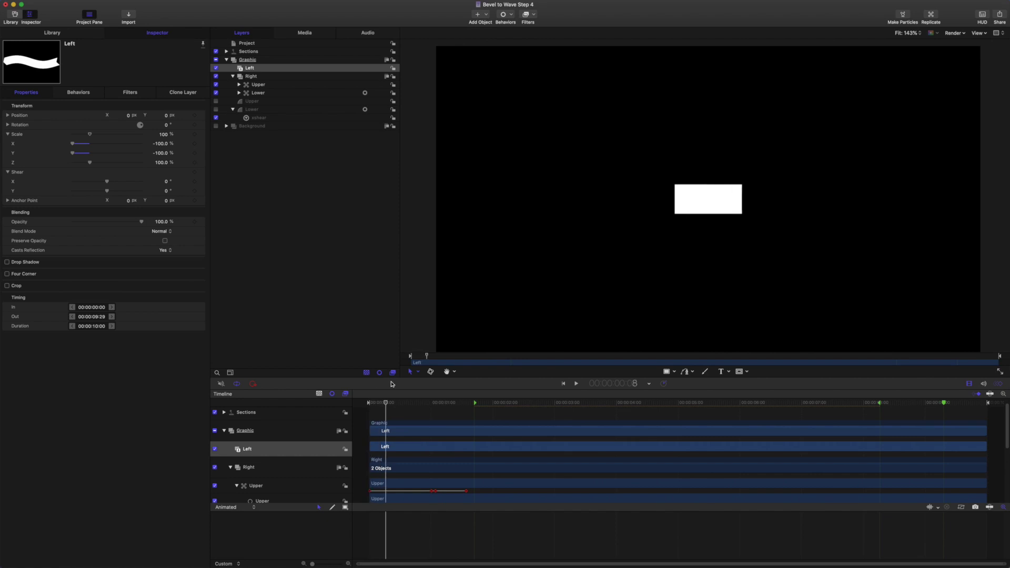
key(space)
key(Home)
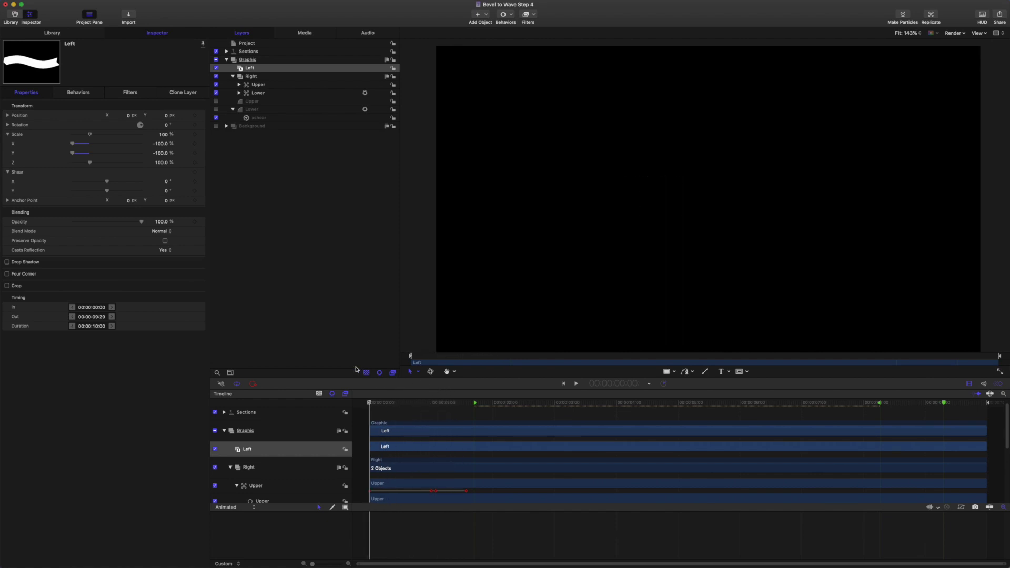
key(space)
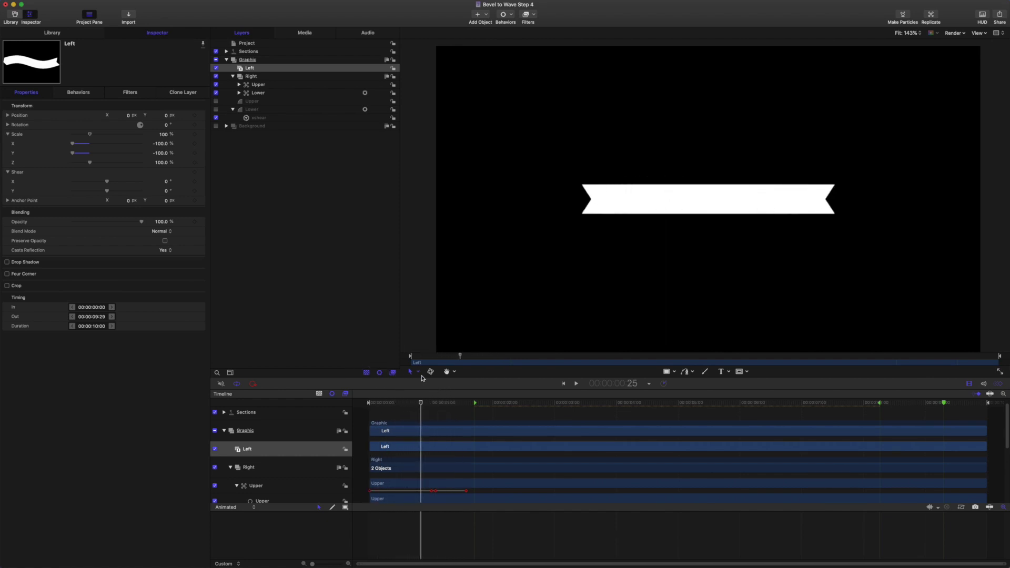
key(space)
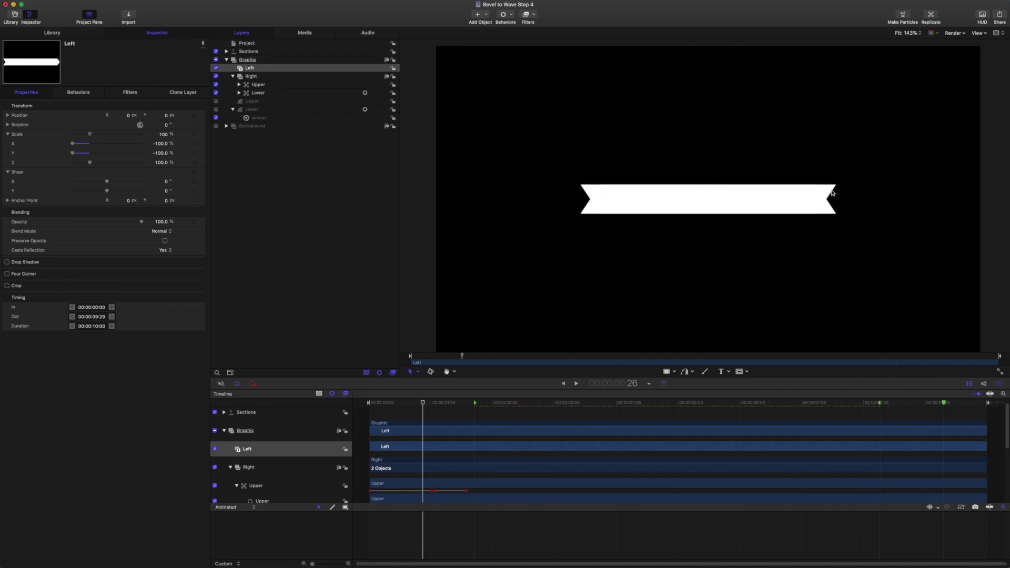
drag(424, 404, 415, 404)
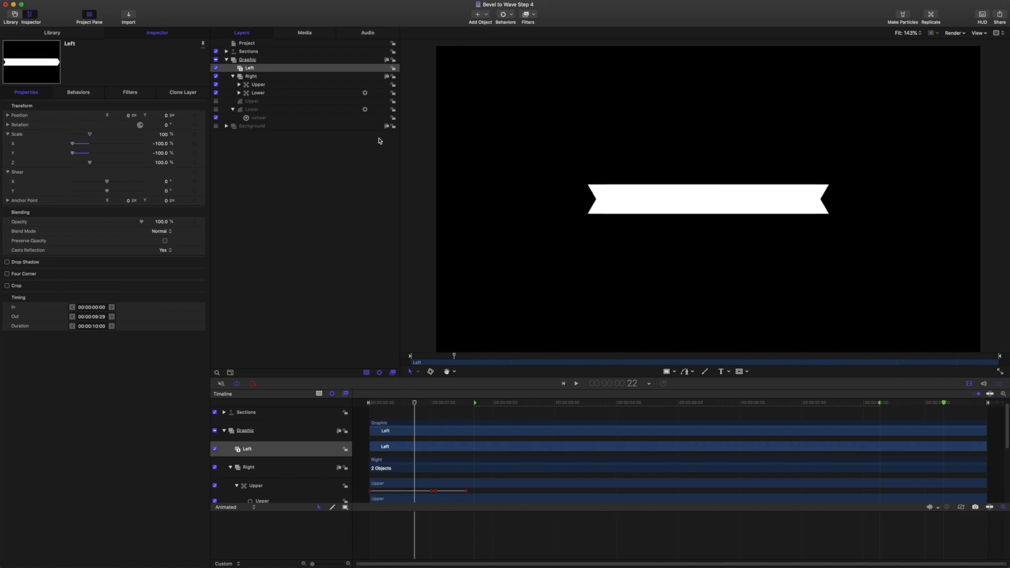
Draw a Rectangle Mask on the Right group and reset its position to 0,0
click(251, 77)
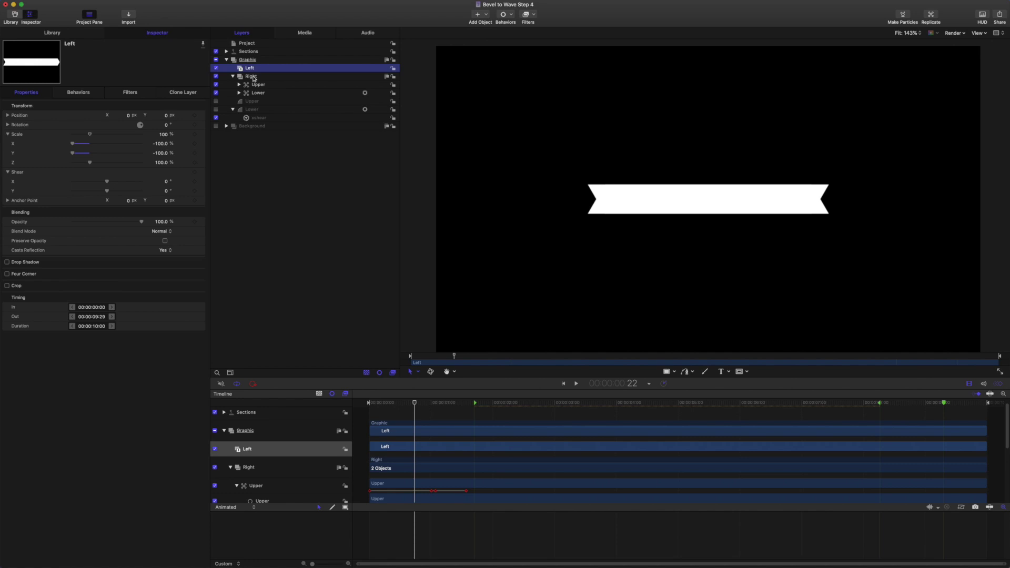
click(740, 372)
drag(658, 71, 881, 294)
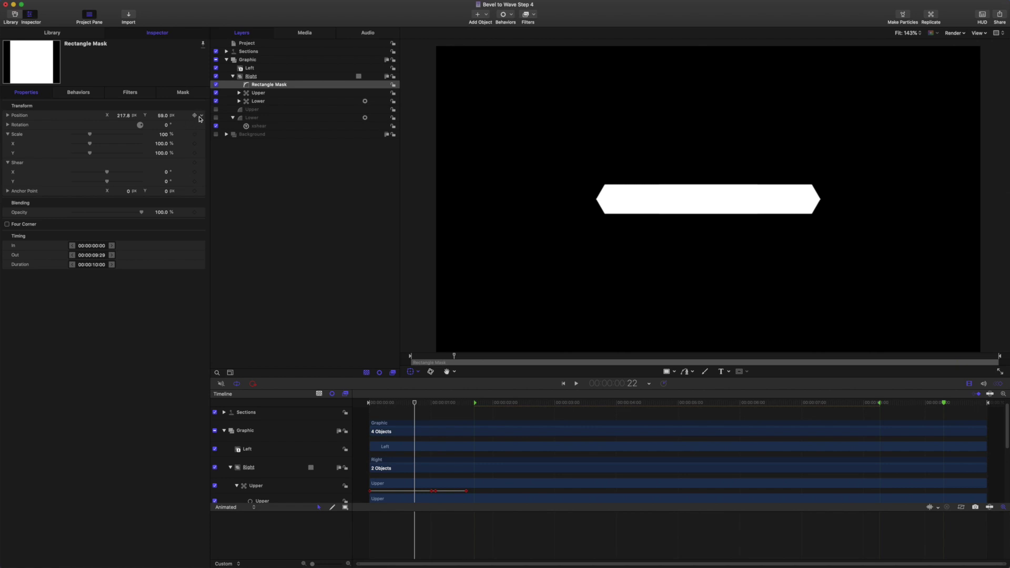
click(201, 117)
click(221, 120)
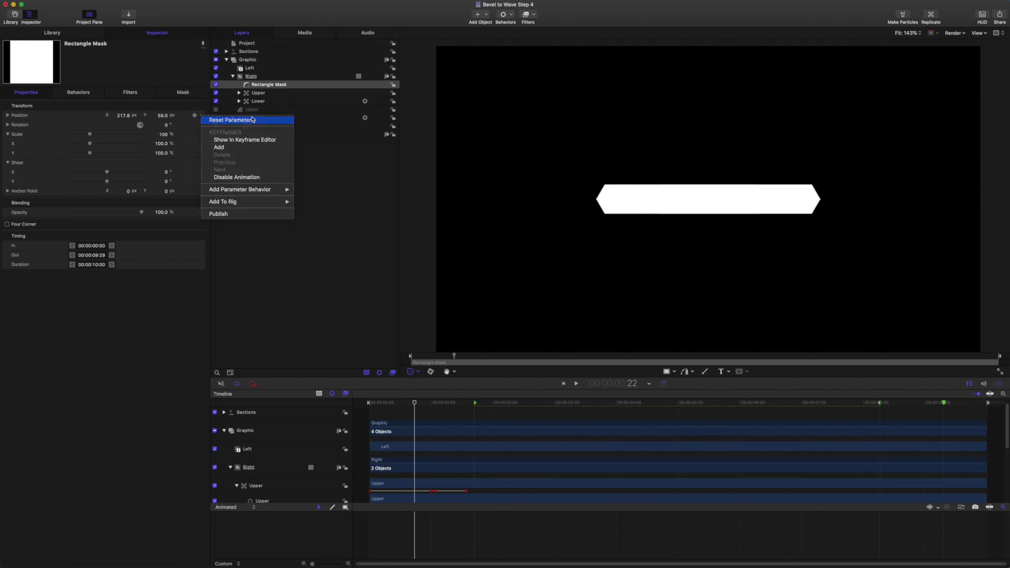
Set the mask size to 2000 and anchor point X to -1000, then hide overlays
click(183, 93)
click(158, 134)
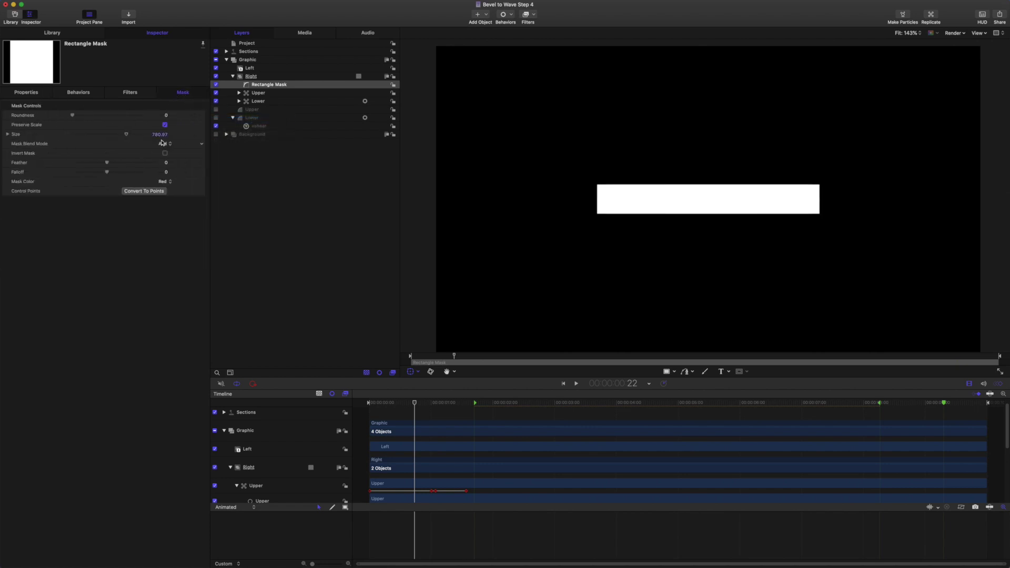
text(2000)
key(Return)
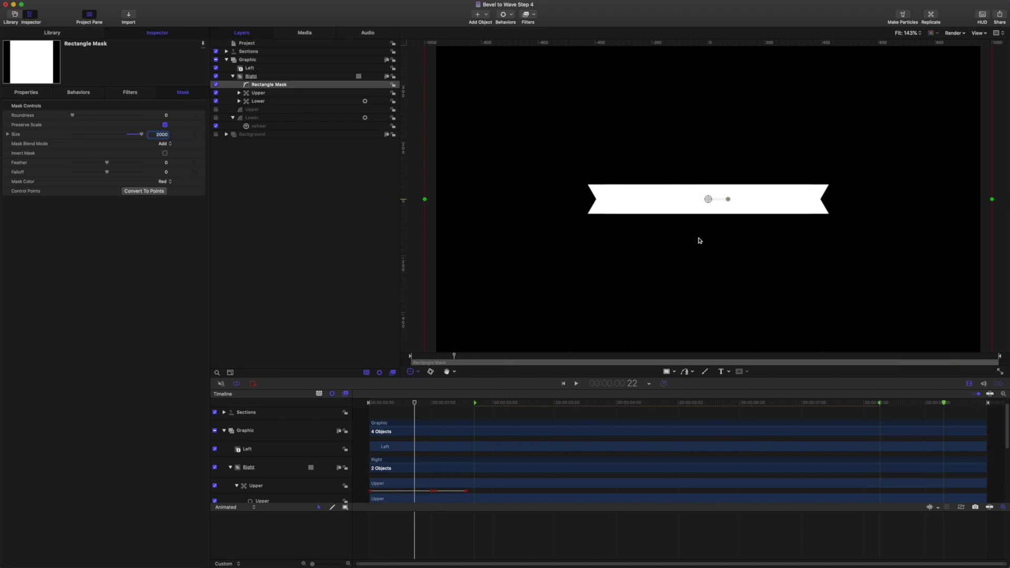
click(26, 93)
click(127, 191)
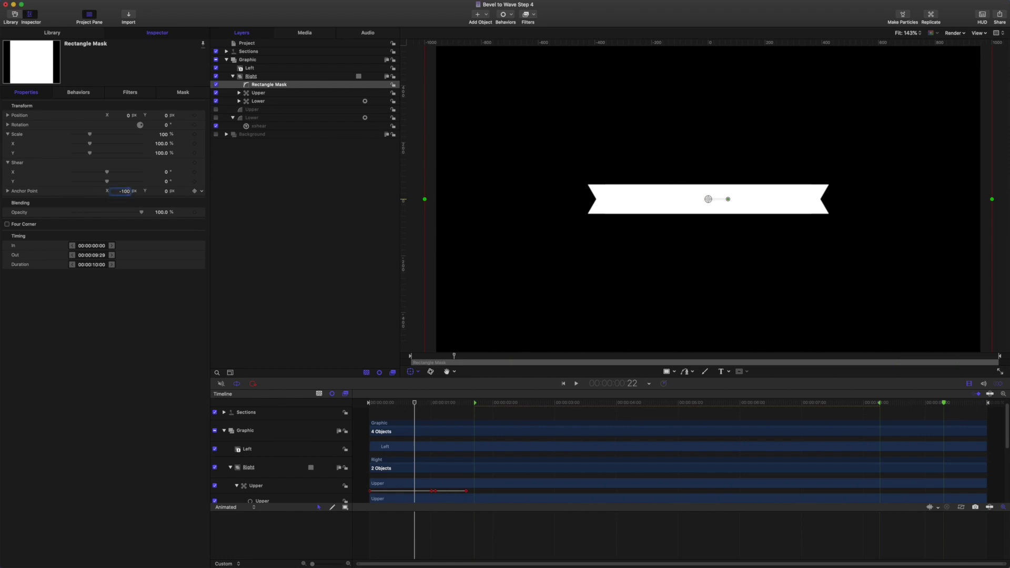
key(Return)
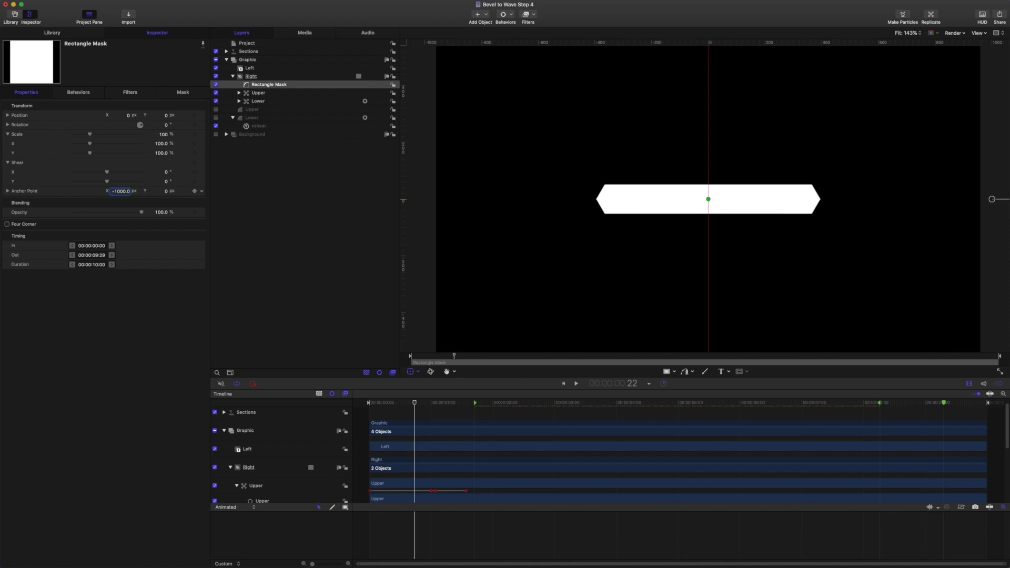
key(super+slash)
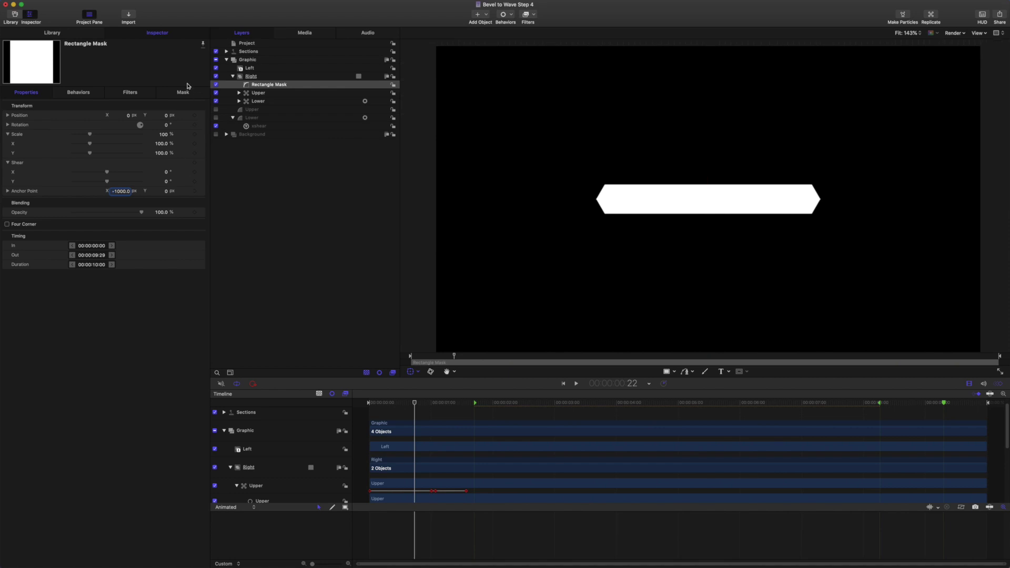
key(space)
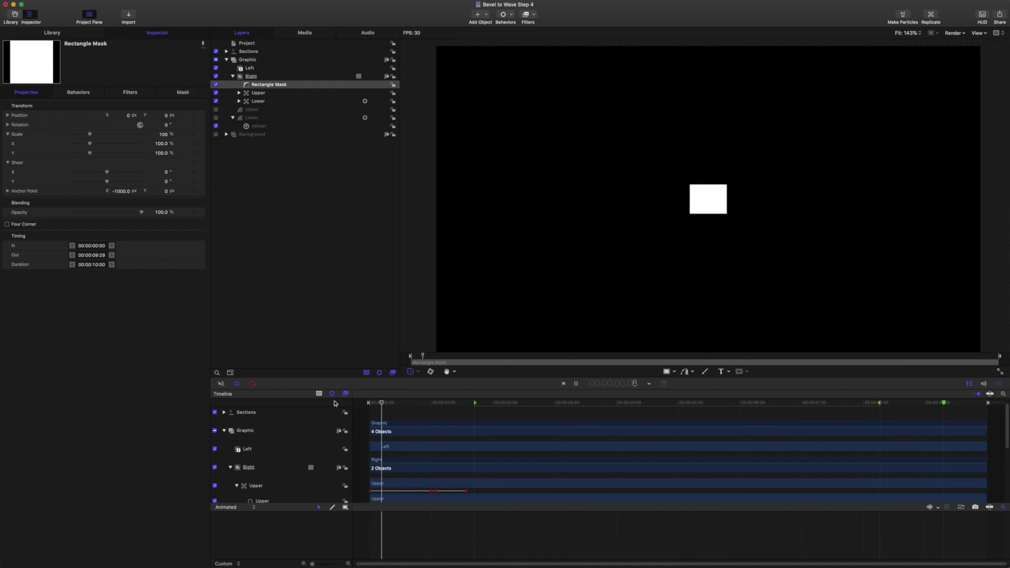
key(space)
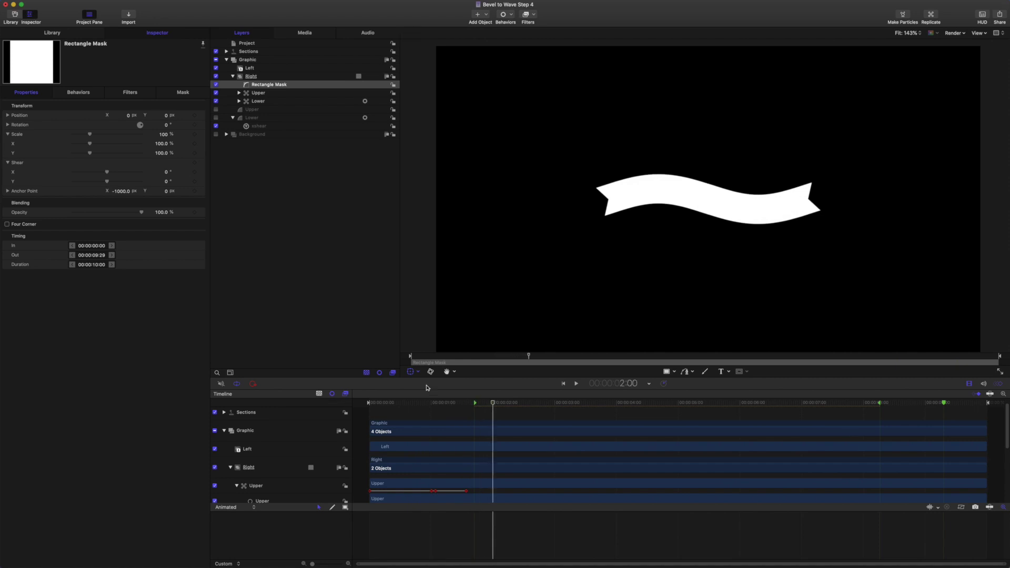
key(space)
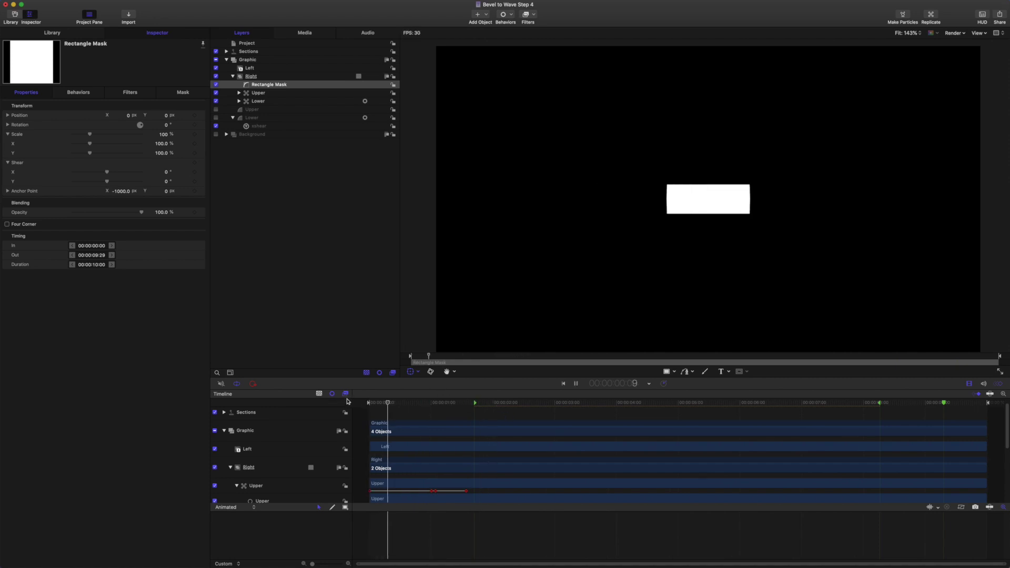
key(space)
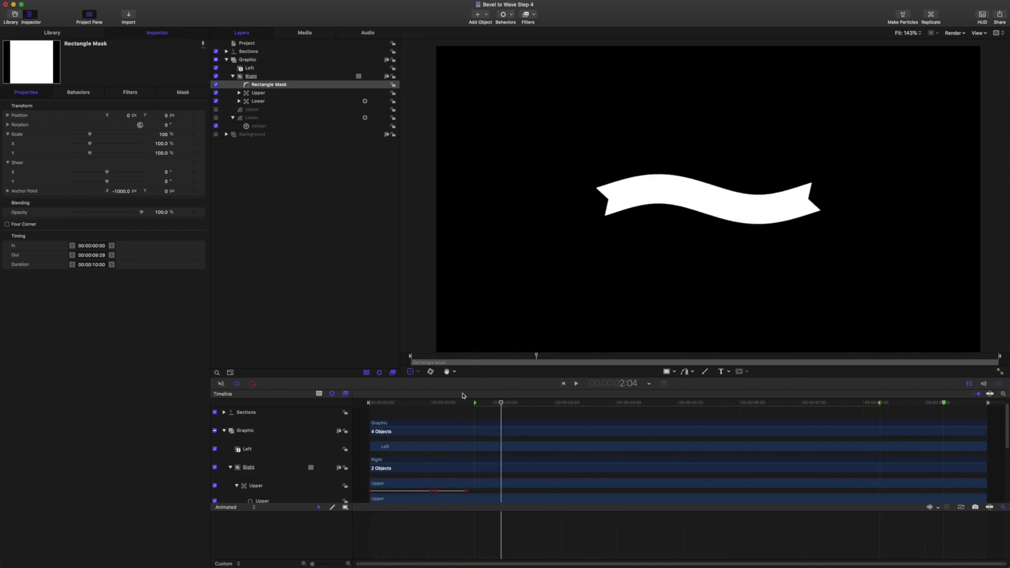
drag(501, 403, 985, 421)
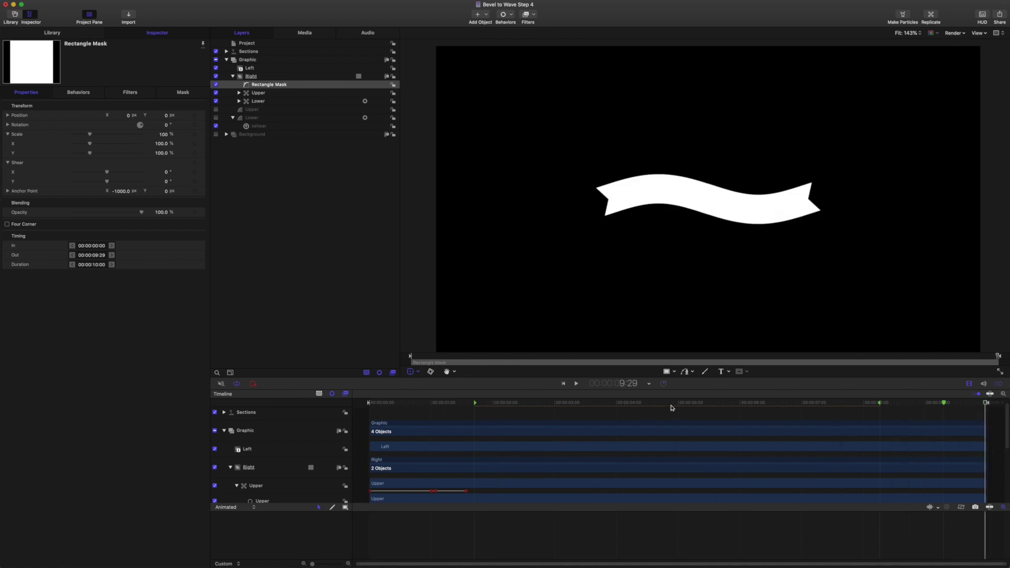
key(Home)
key(space)
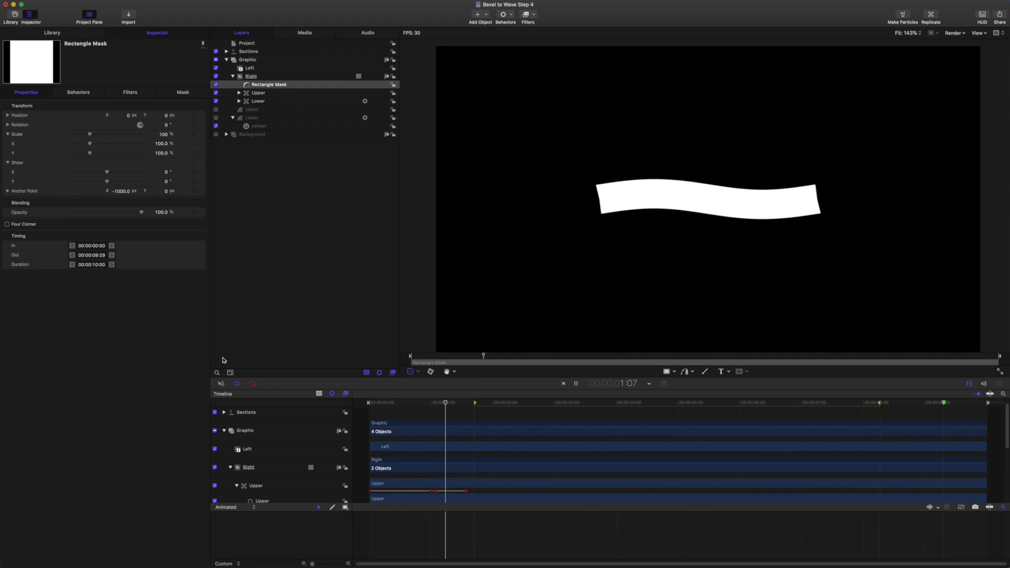
key(space)
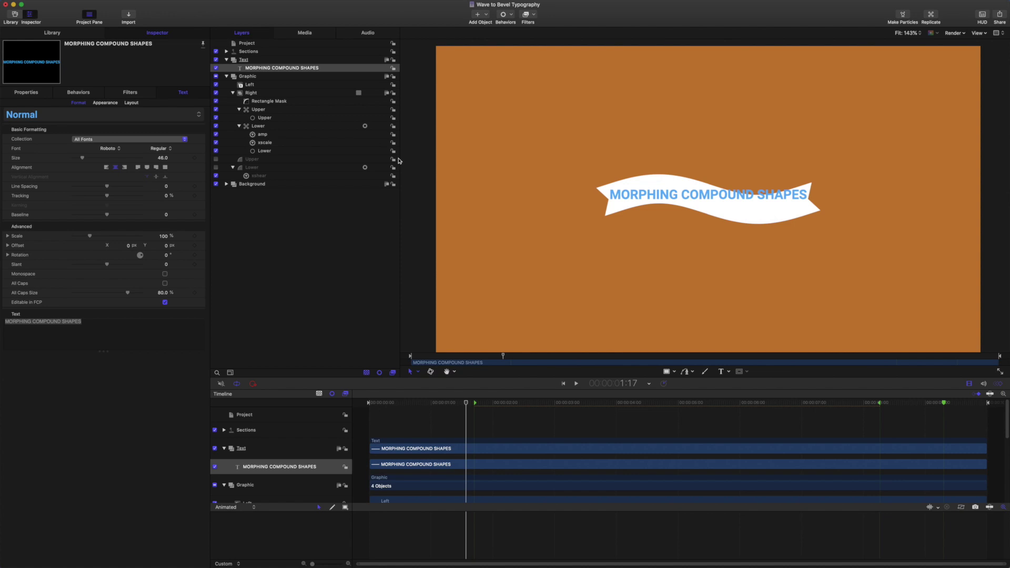
Change the title's Roboto font style from Regular to Bold
click(162, 149)
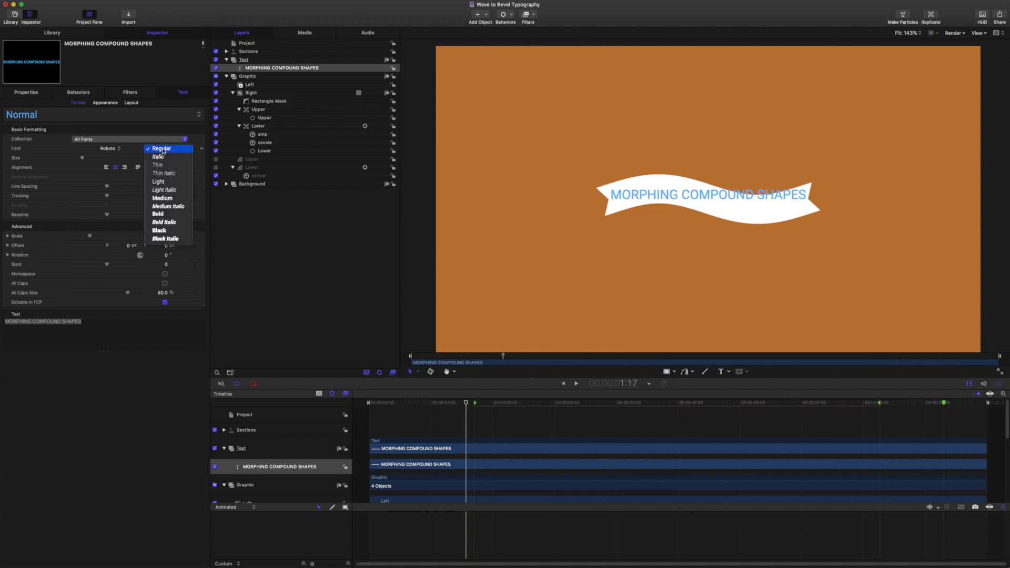
click(159, 215)
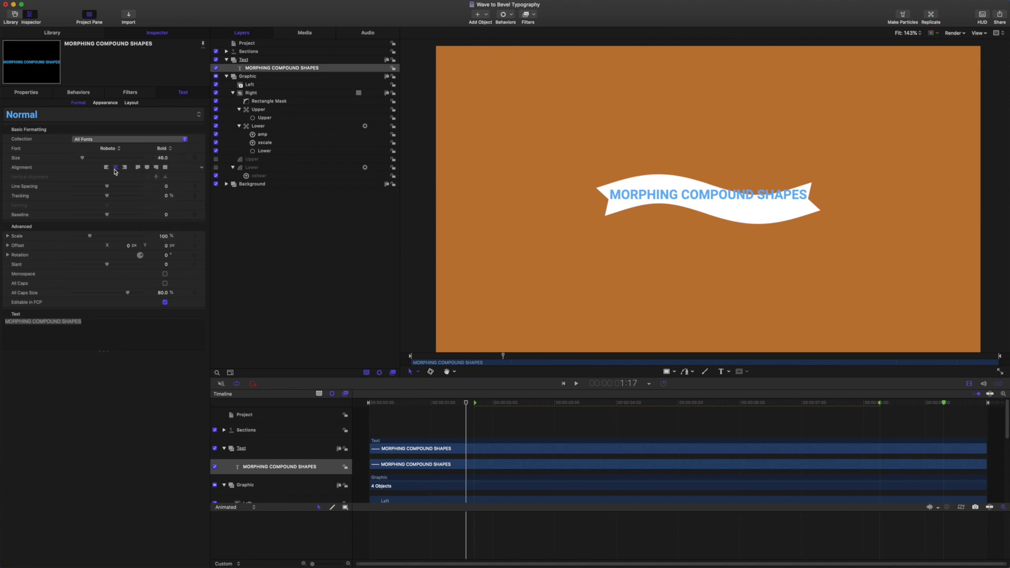
click(32, 94)
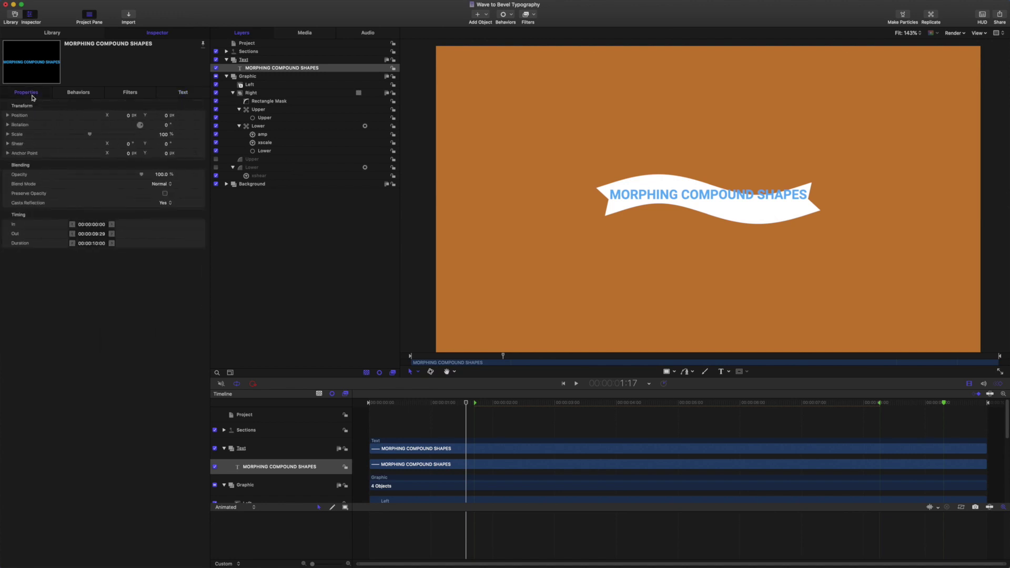
click(181, 94)
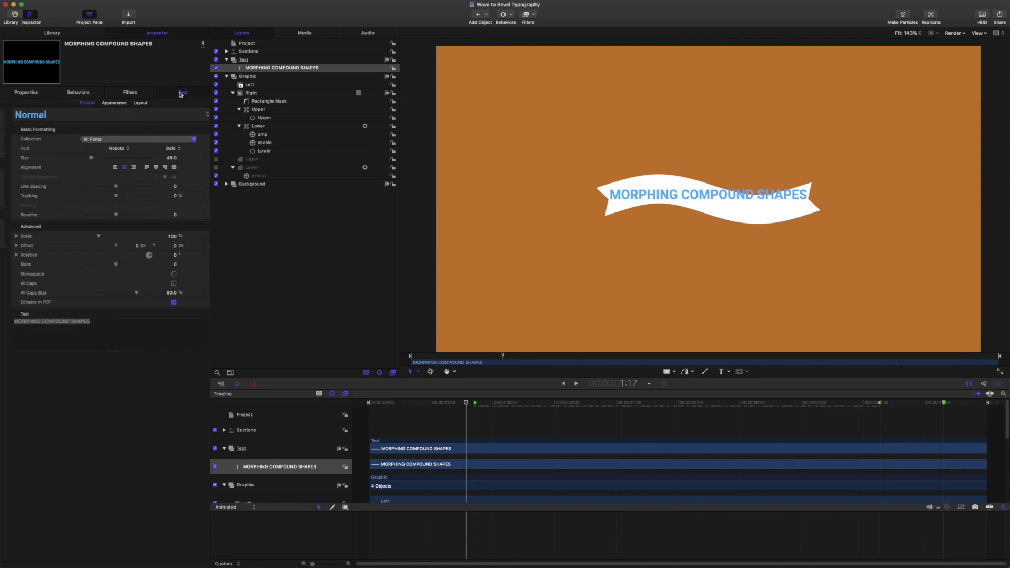
Lay the MORPHING COMPOUND SHAPES title out along a wave-shaped path
click(131, 104)
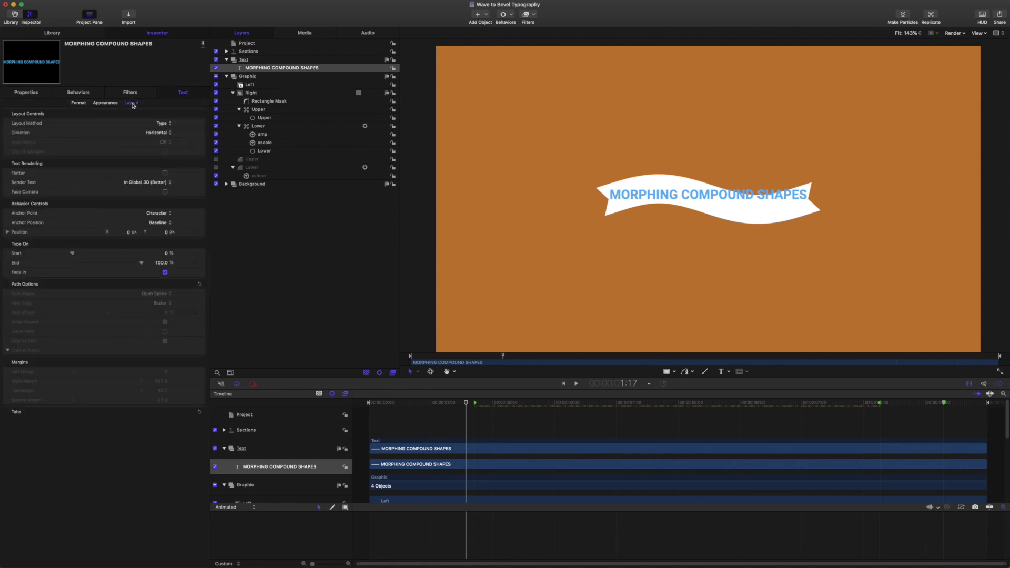
click(159, 124)
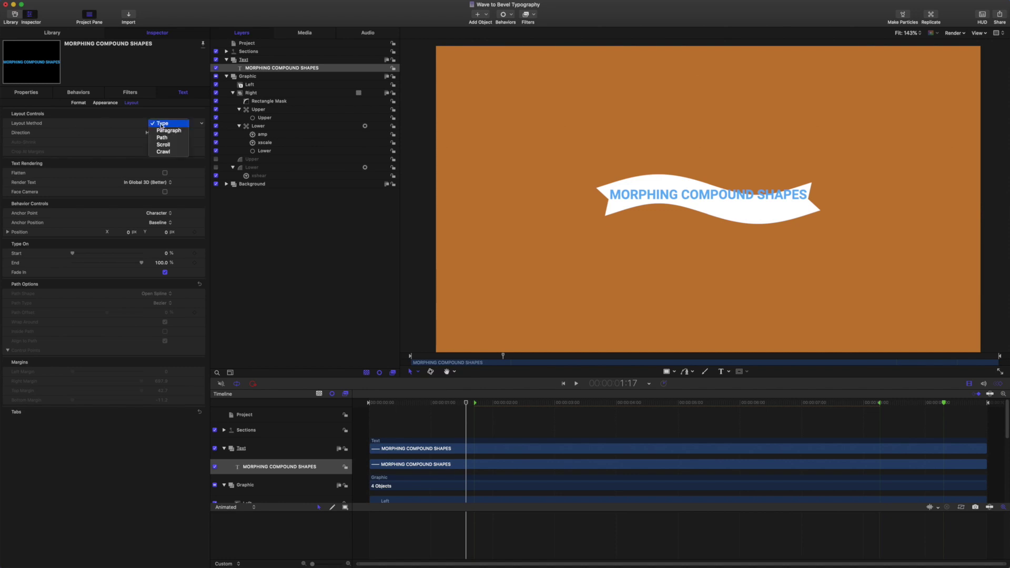
click(163, 138)
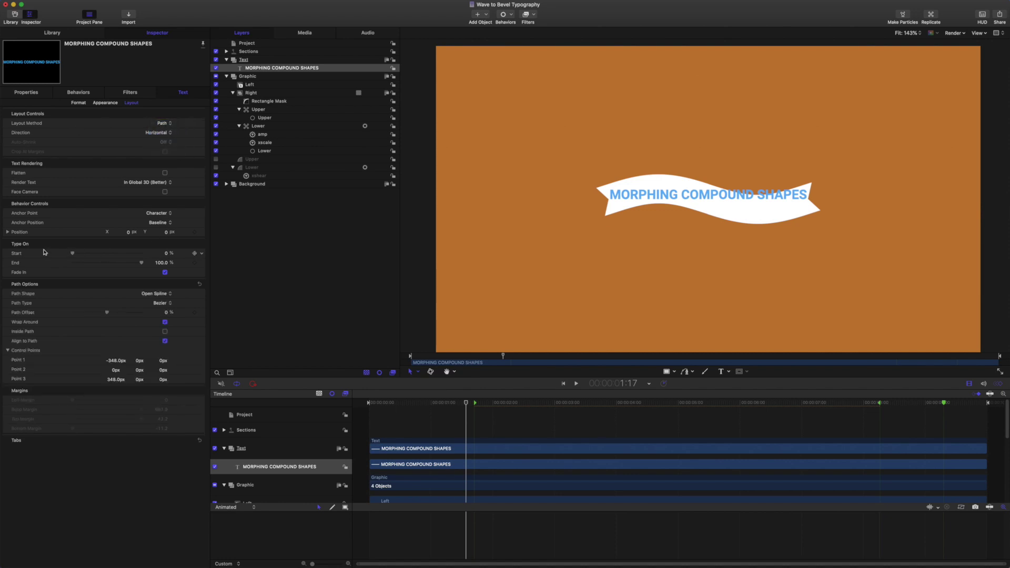
click(158, 294)
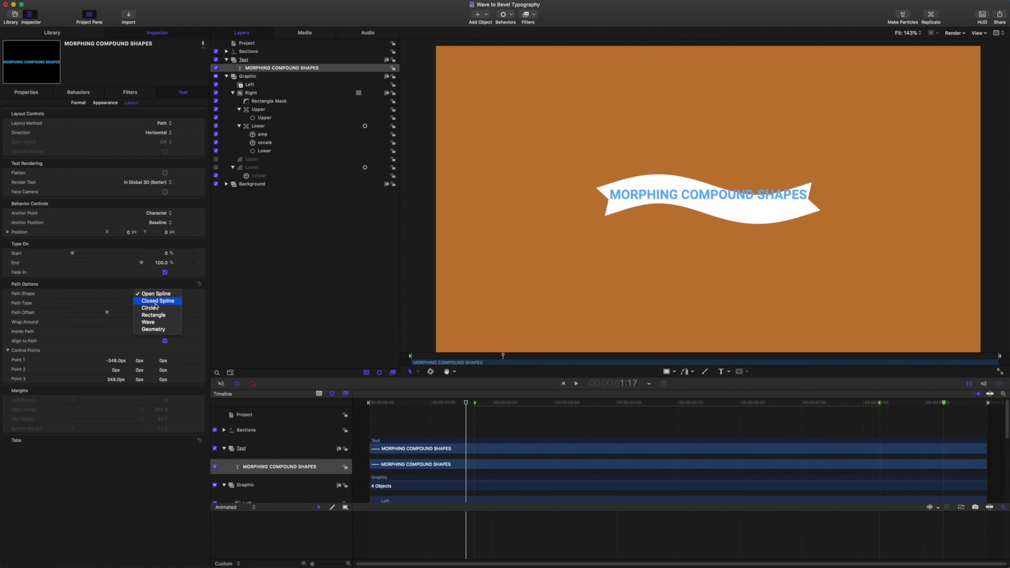
click(156, 323)
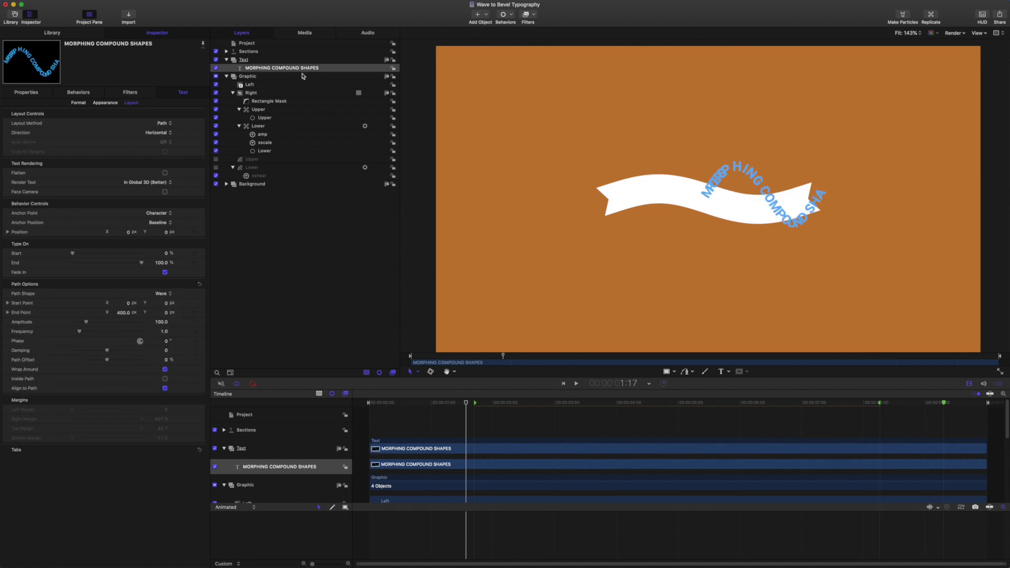
click(269, 111)
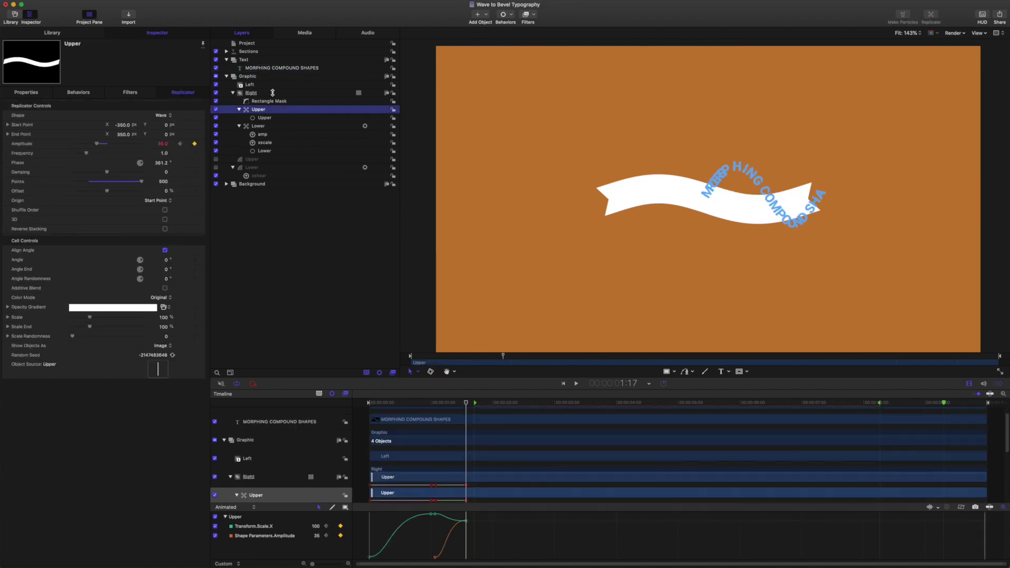
click(278, 68)
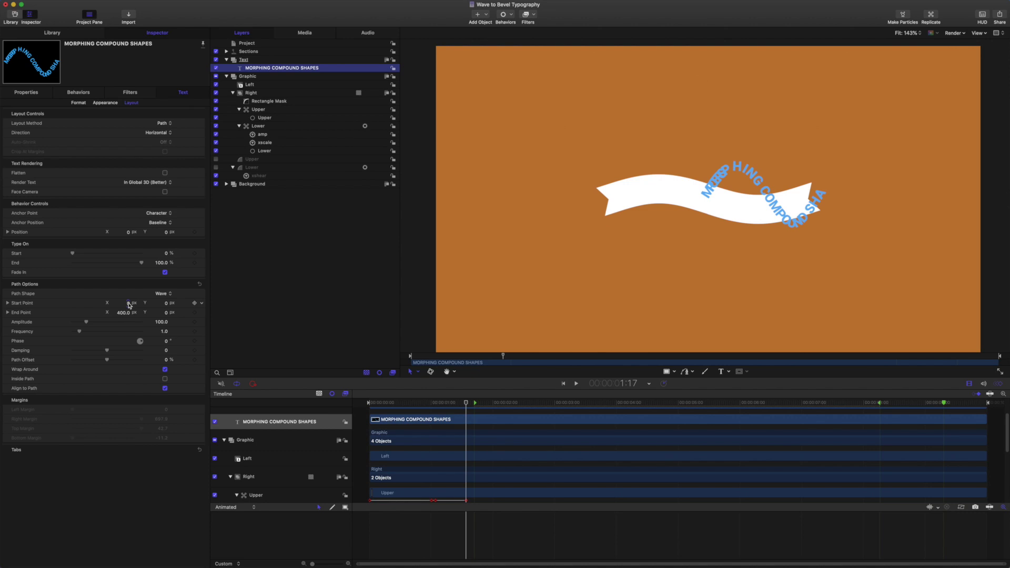
Run the wave path from X -350 to 350, turn off Wrap Around, and set Amplitude 35
click(129, 304)
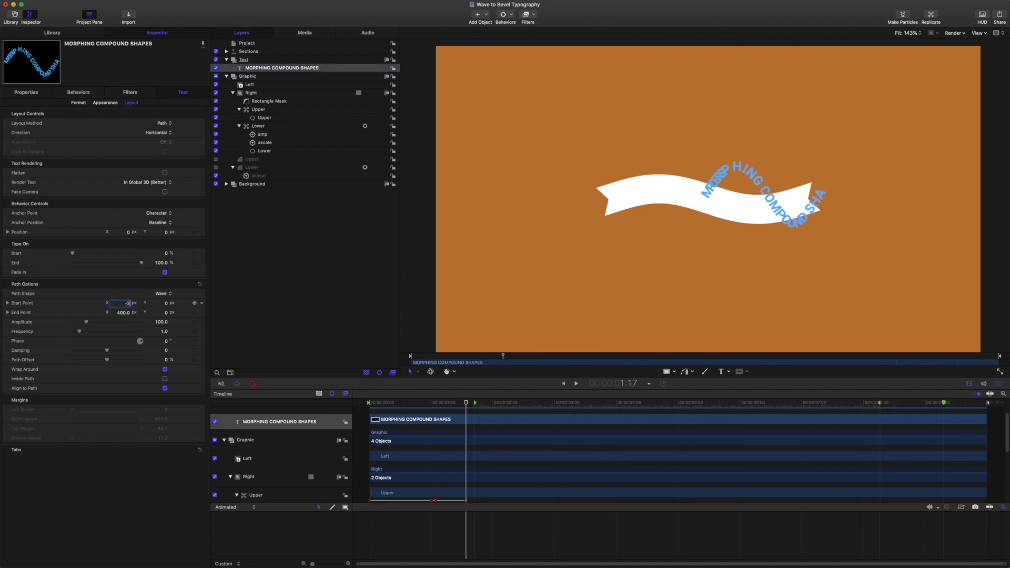
key(Return)
click(122, 313)
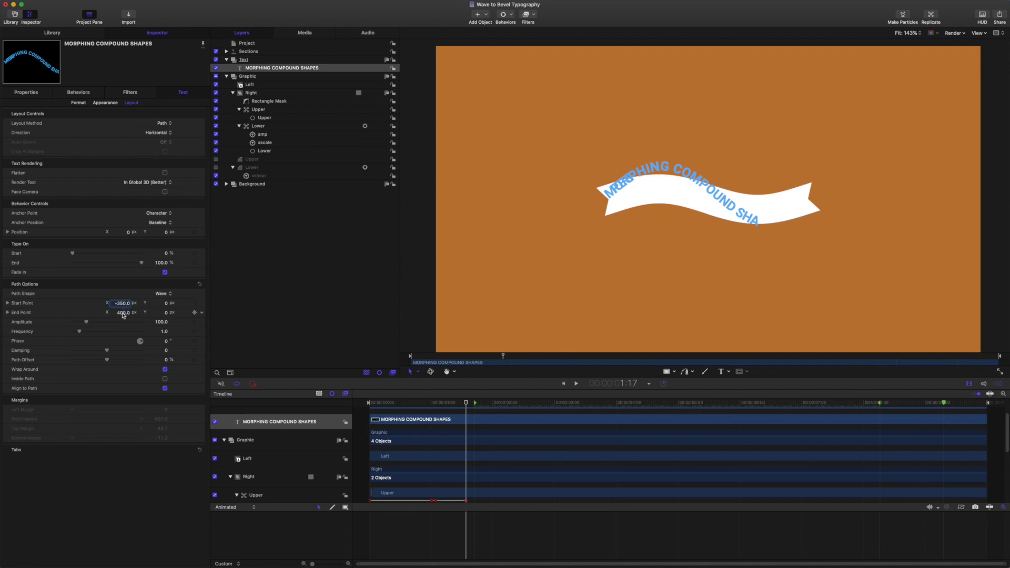
text(350)
key(Return)
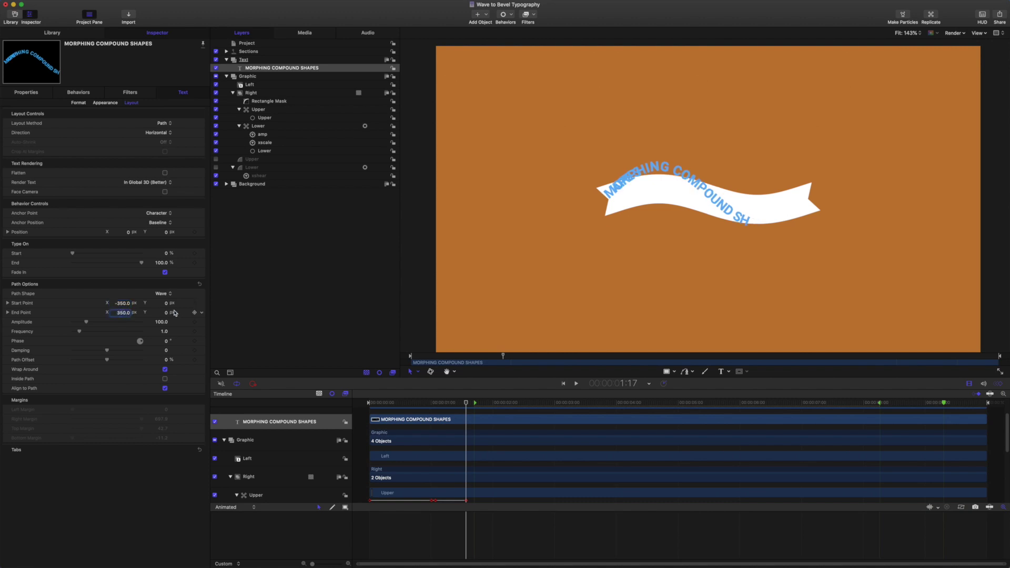
click(164, 370)
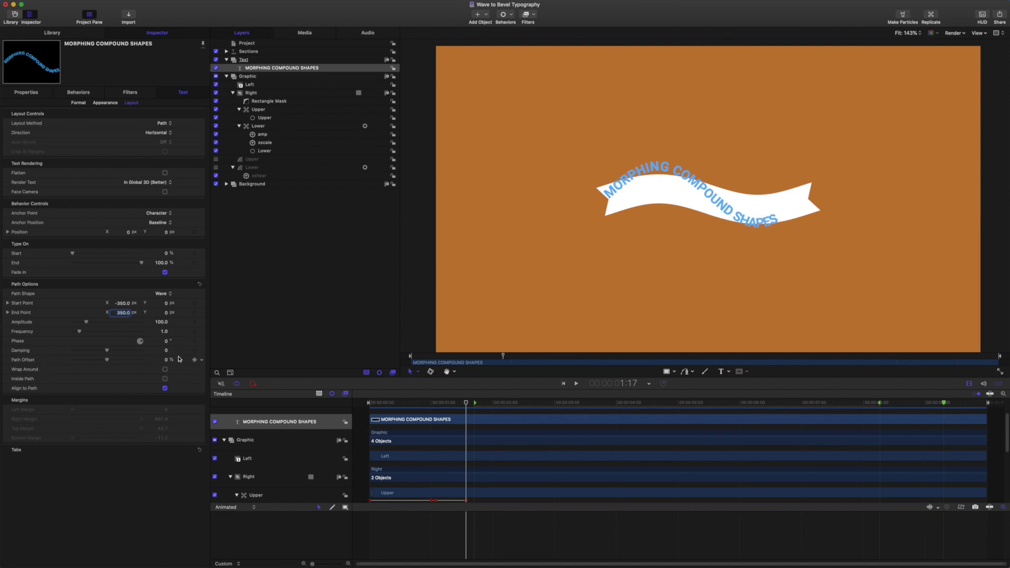
click(164, 322)
text(35)
key(Return)
click(78, 102)
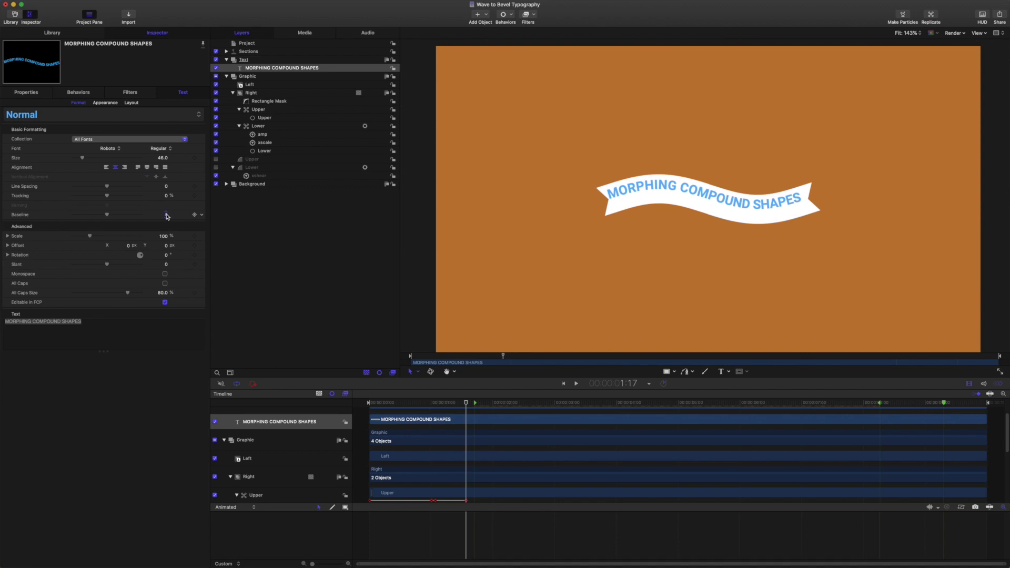
Drop the title's baseline to -18.4 so it sits lower on the ribbon
drag(166, 216, 166, 215)
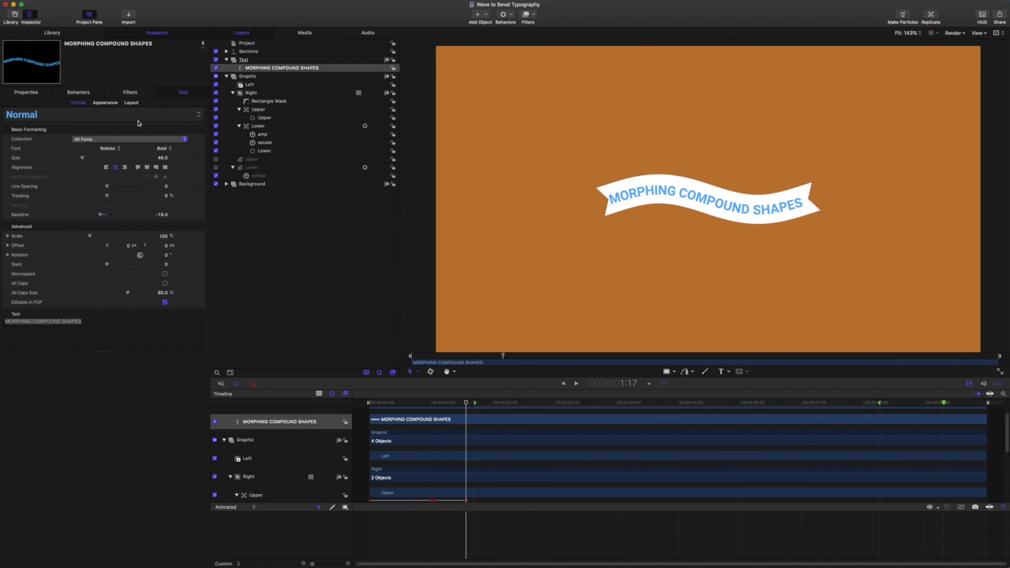
click(131, 103)
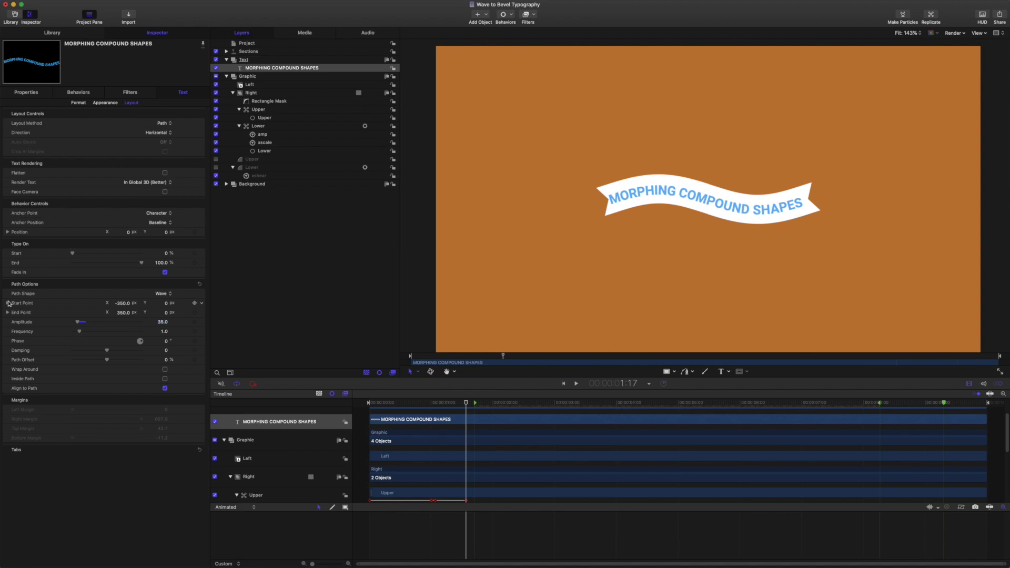
Split the path Start Point into X and Y, then try and delete an Upper-sourced Link behavior
click(7, 303)
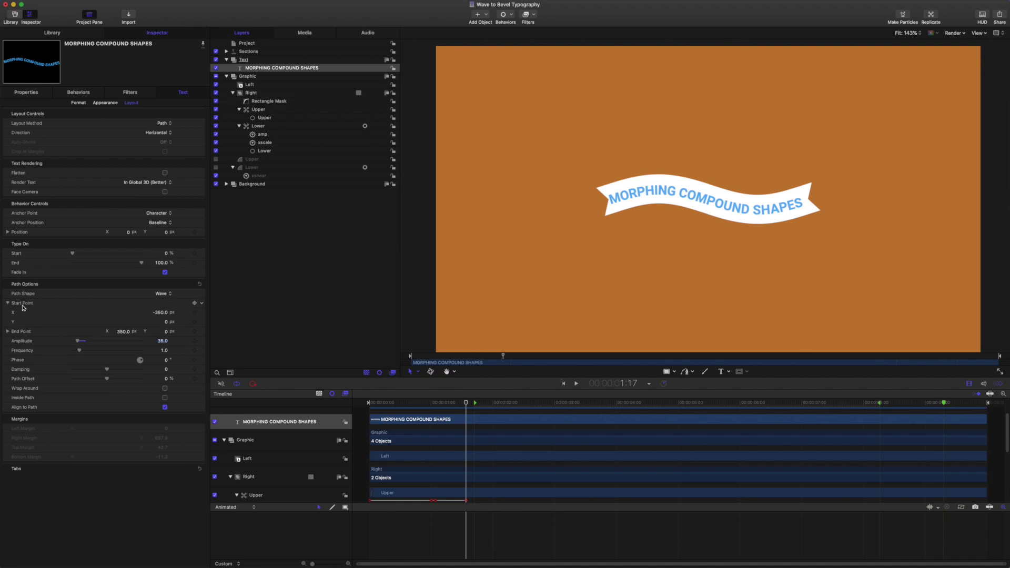
click(201, 305)
mouse_move(247, 379)
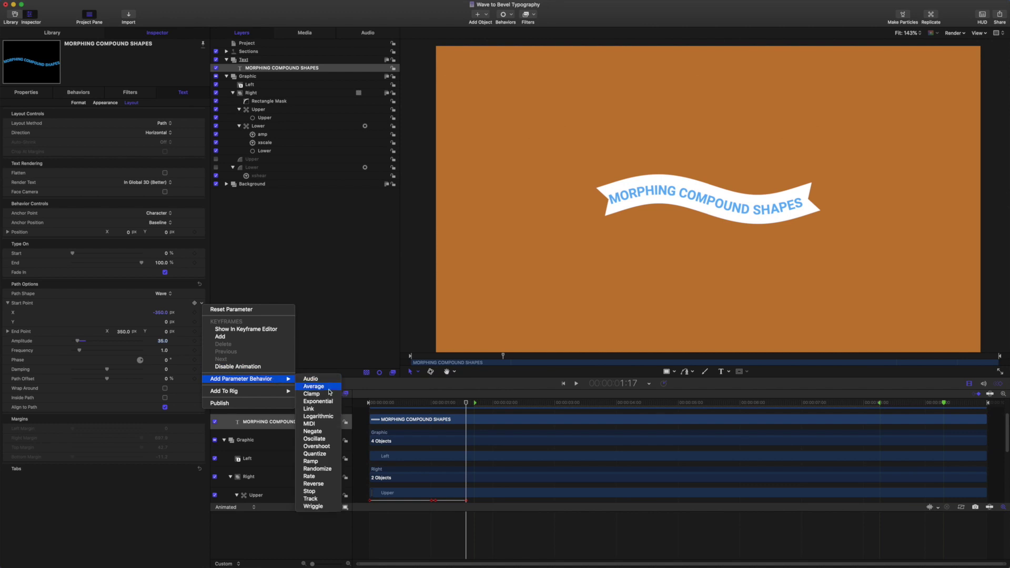
click(323, 409)
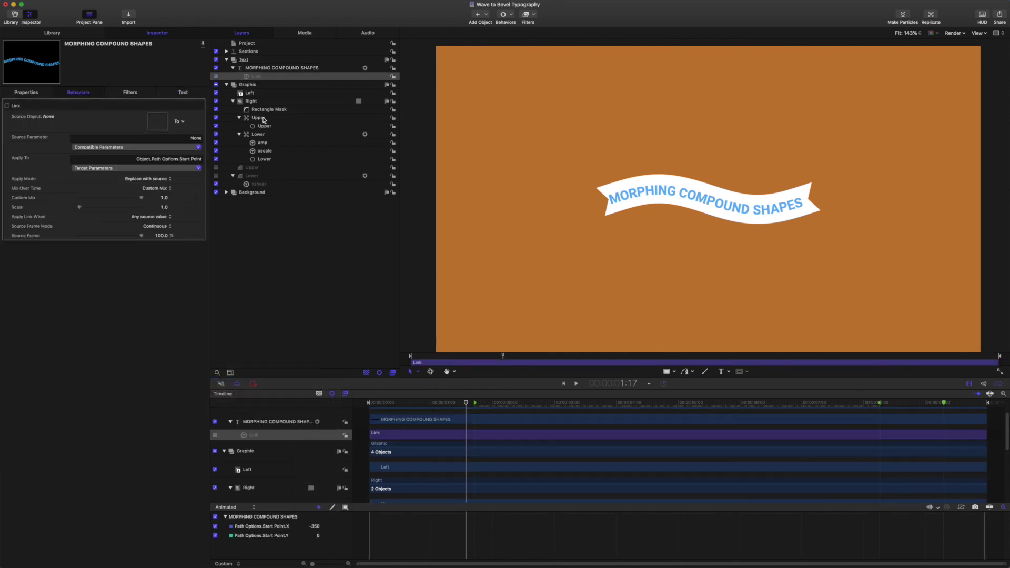
drag(144, 117, 158, 121)
click(179, 147)
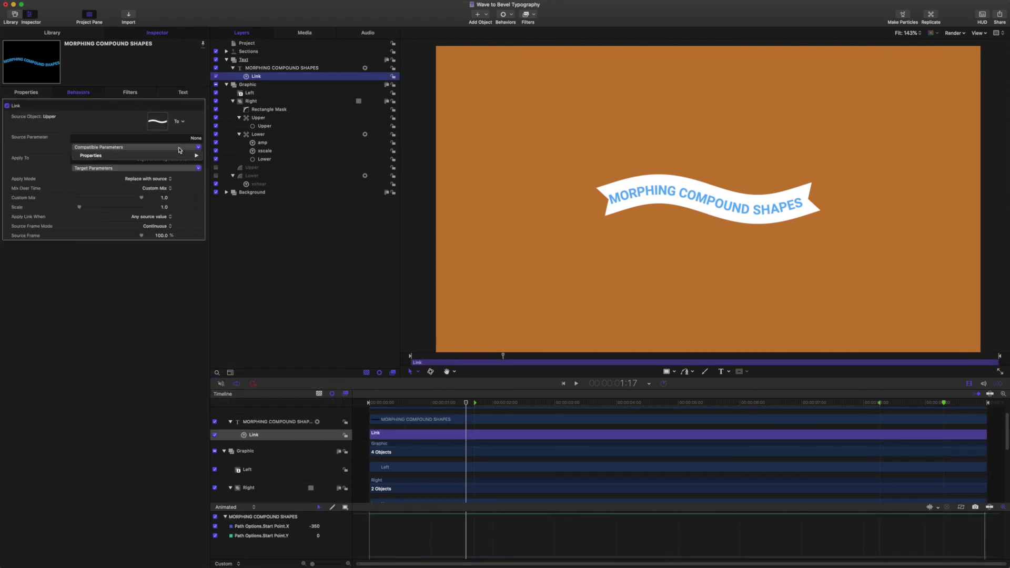
mouse_move(179, 160)
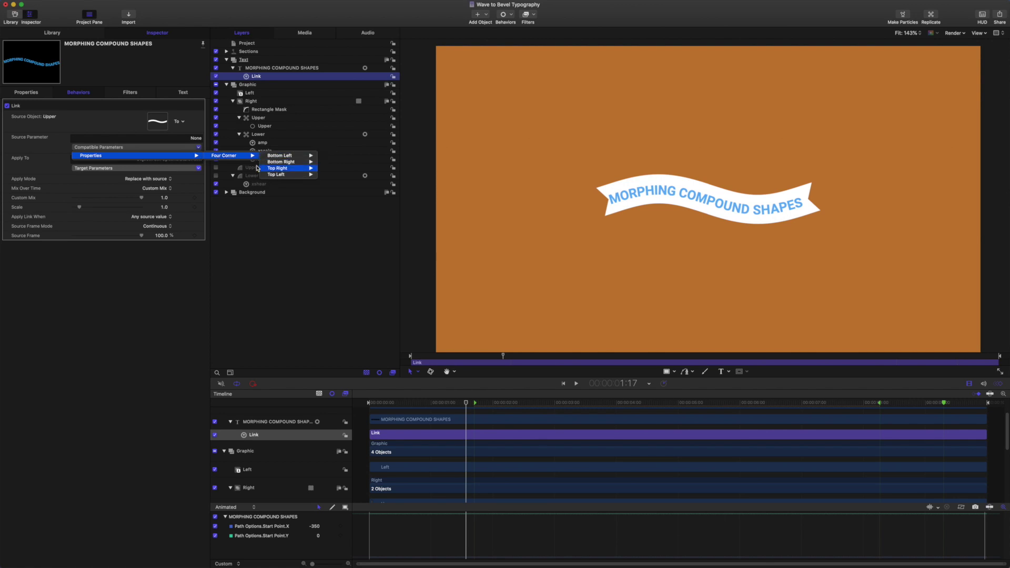
click(273, 67)
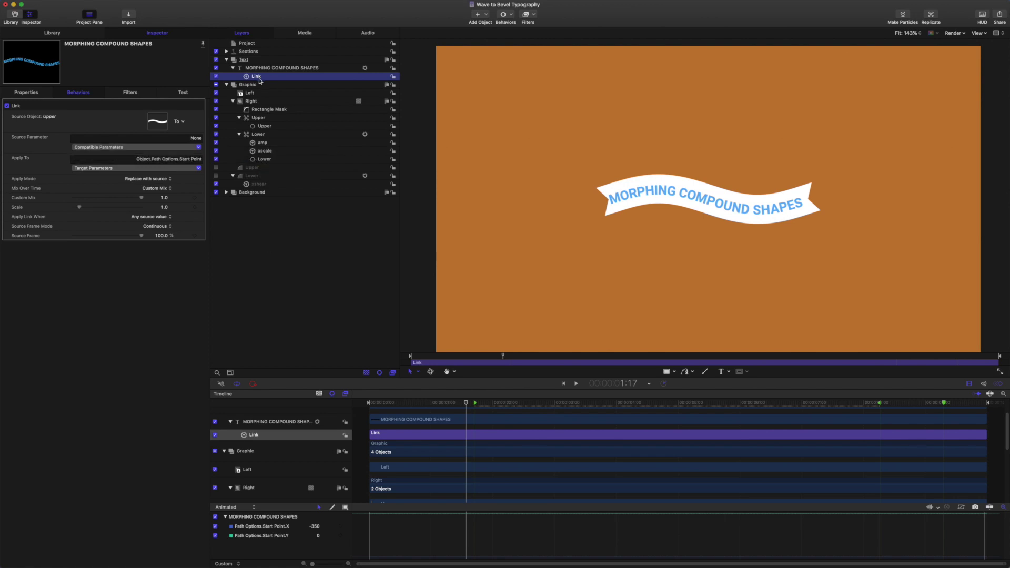
key(Delete)
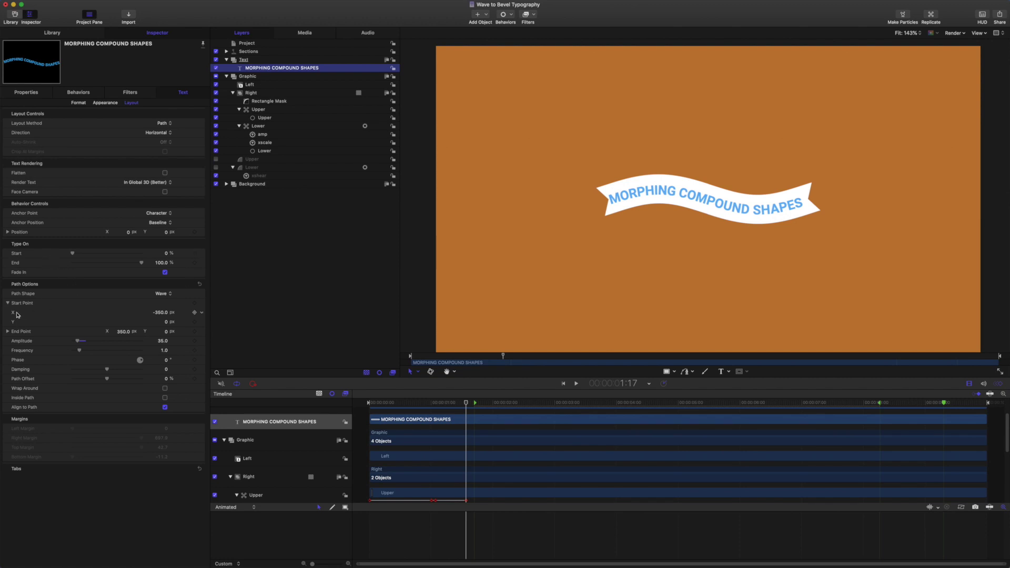
Link the text path's Start Point X to Upper's Start Point X in a behavior named xstart
click(201, 313)
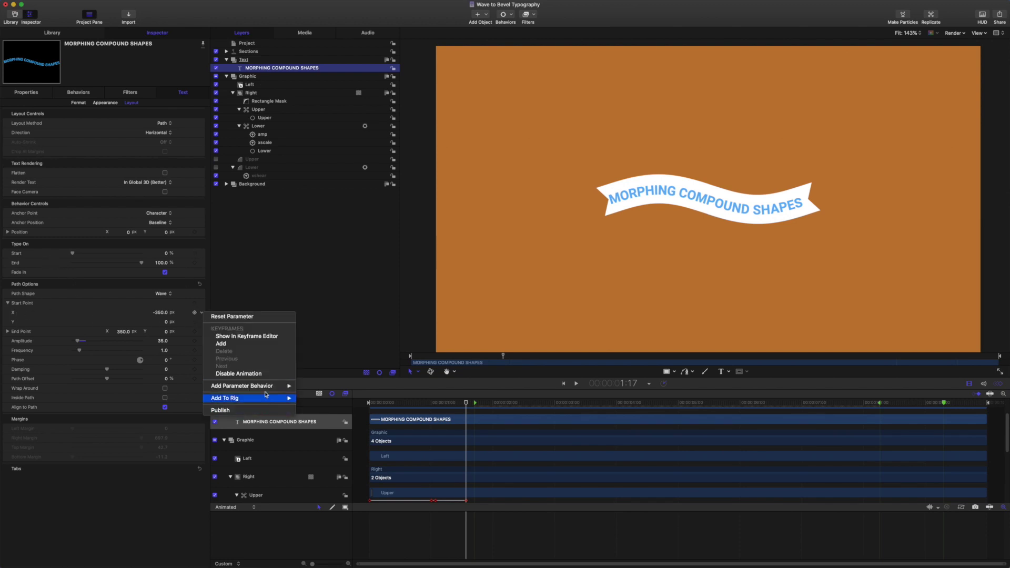
mouse_move(269, 386)
click(315, 417)
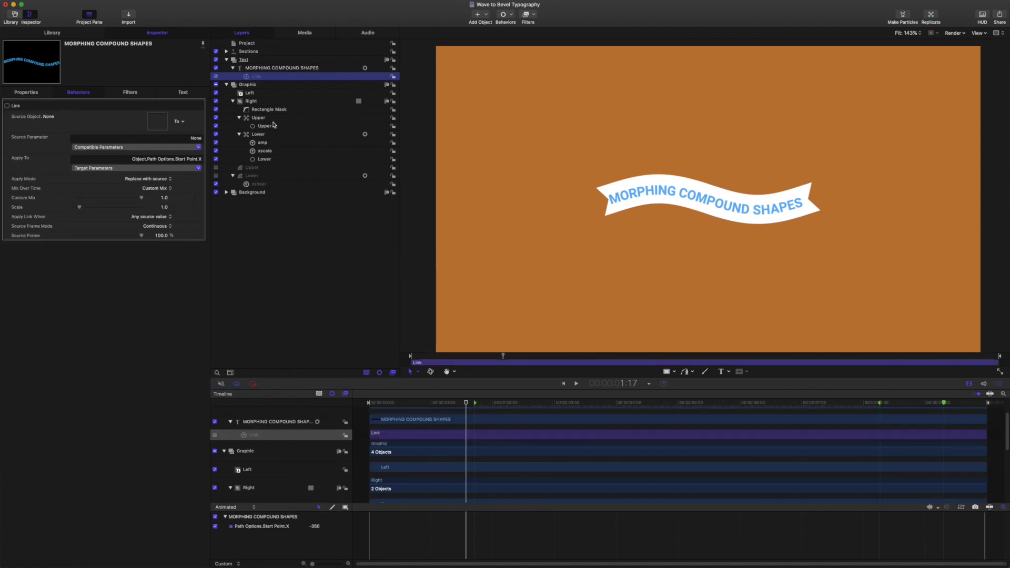
drag(274, 125, 157, 121)
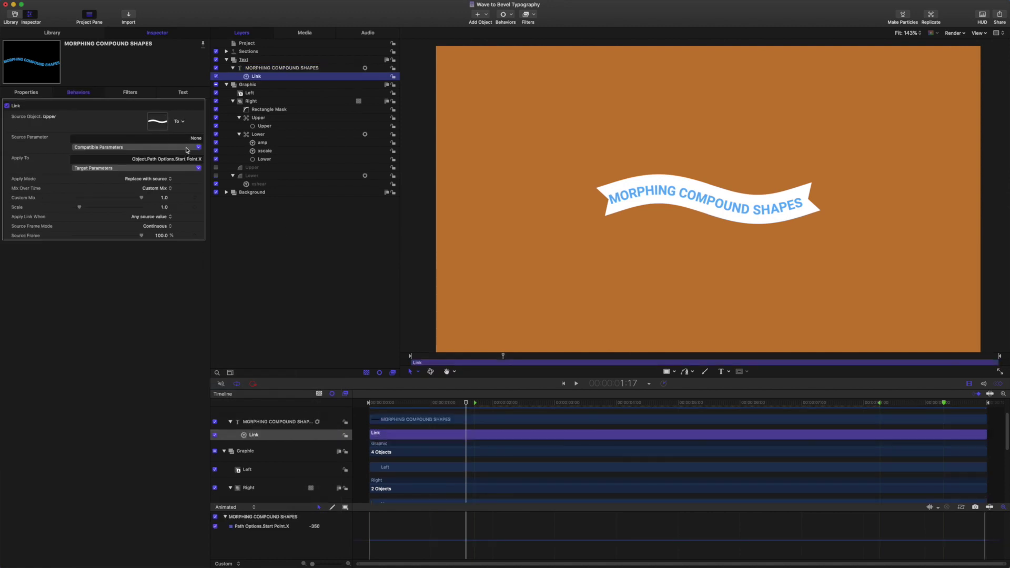
click(187, 151)
mouse_move(179, 169)
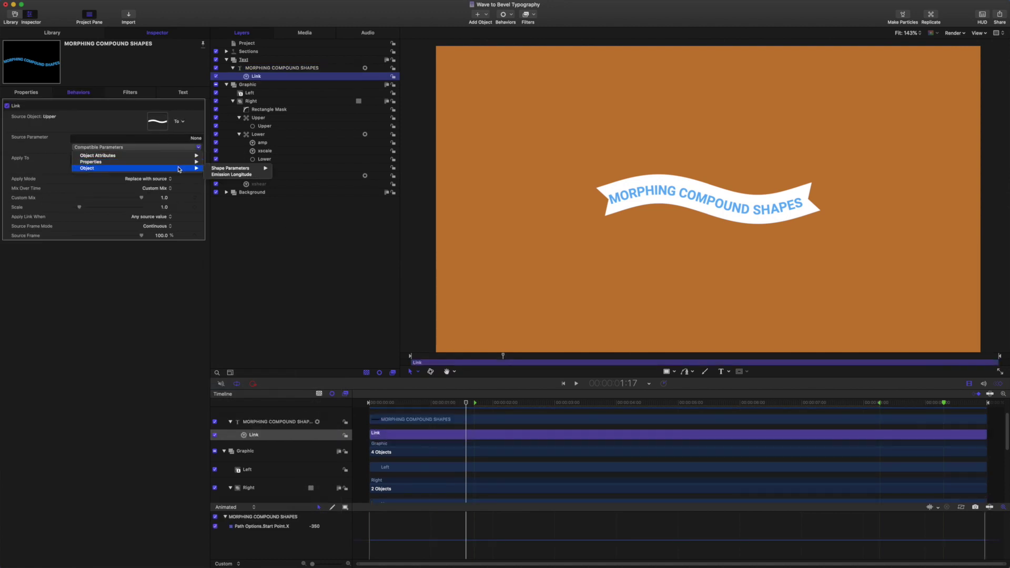
mouse_move(242, 168)
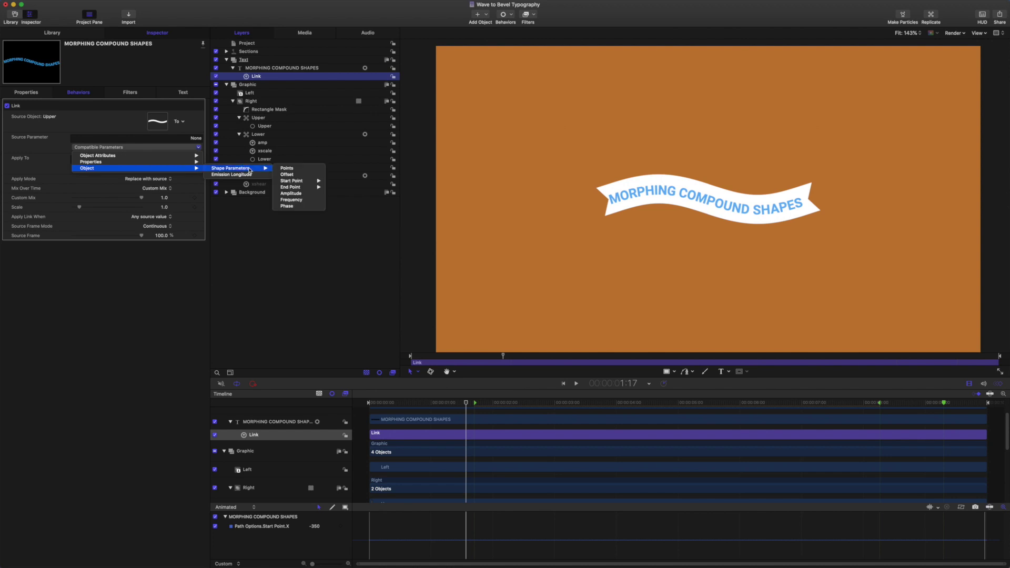
mouse_move(301, 182)
click(335, 181)
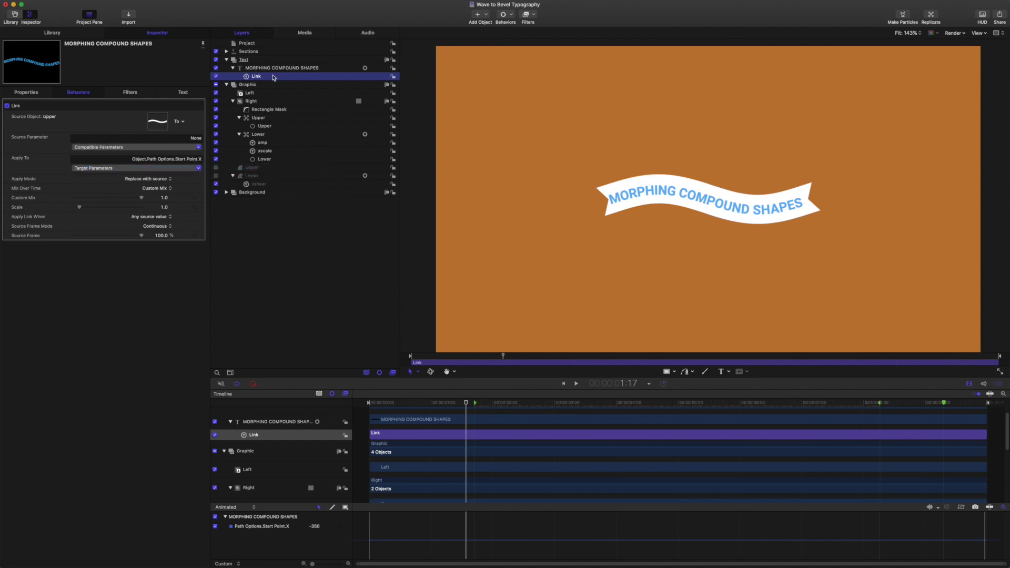
double_click(263, 77)
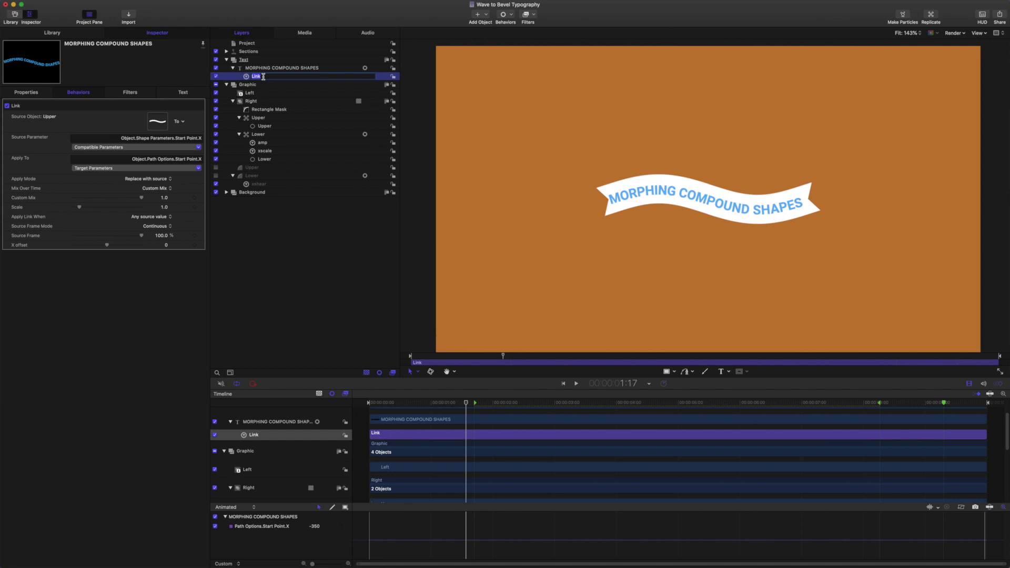
text(xstart)
key(Return)
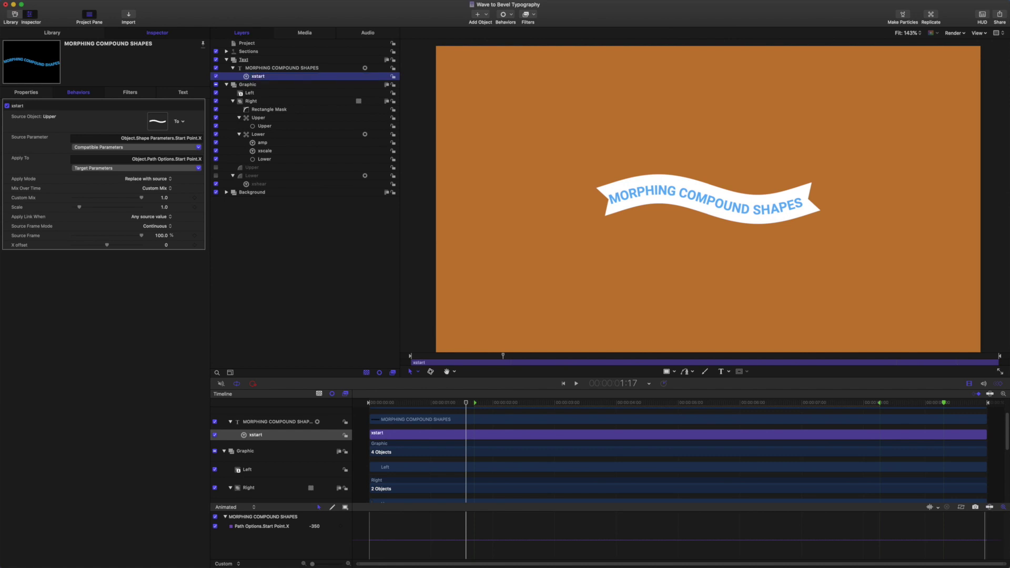
Duplicate it as ystart and apply it to Path Options > Start Point > Y
key(super+d)
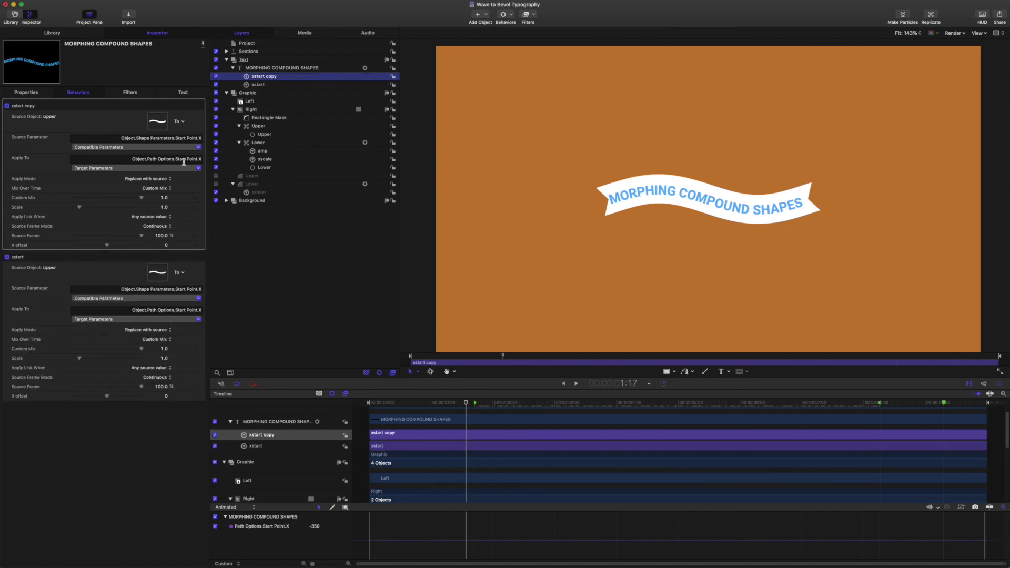
double_click(273, 79)
key(BackSpace)
key(BackSpace)
key(BackSpace)
key(BackSpace)
key(BackSpace)
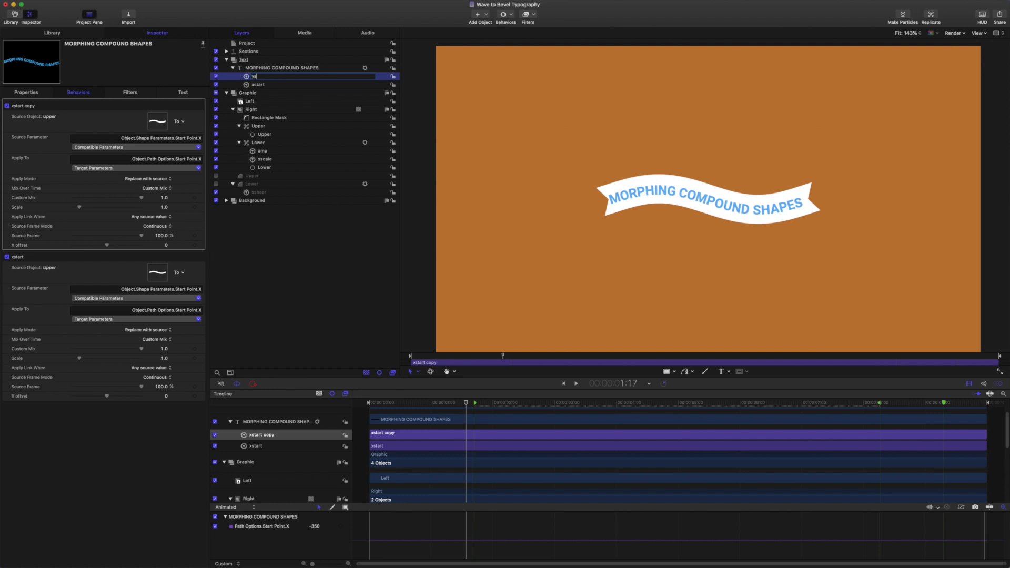
key(Return)
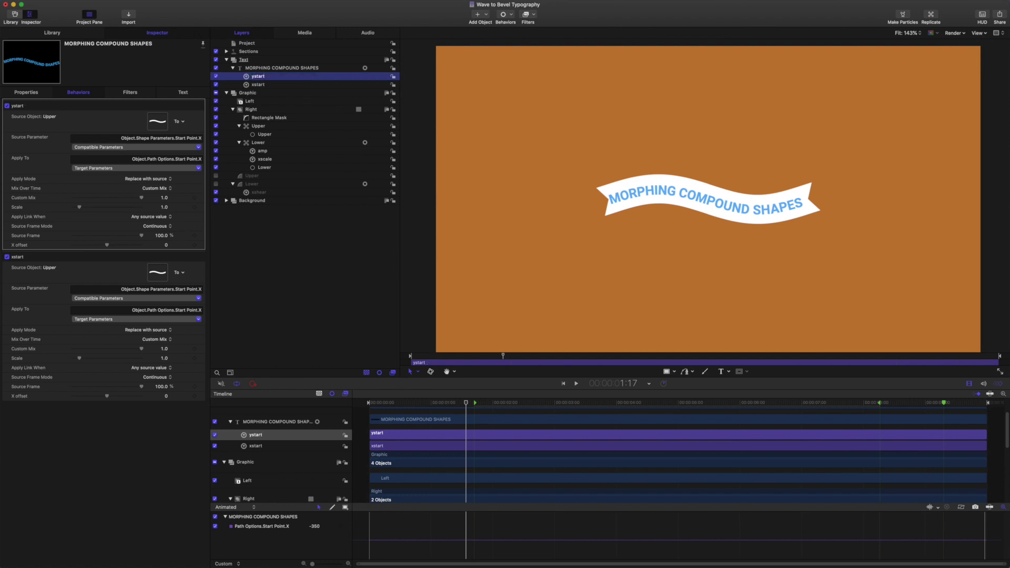
click(188, 169)
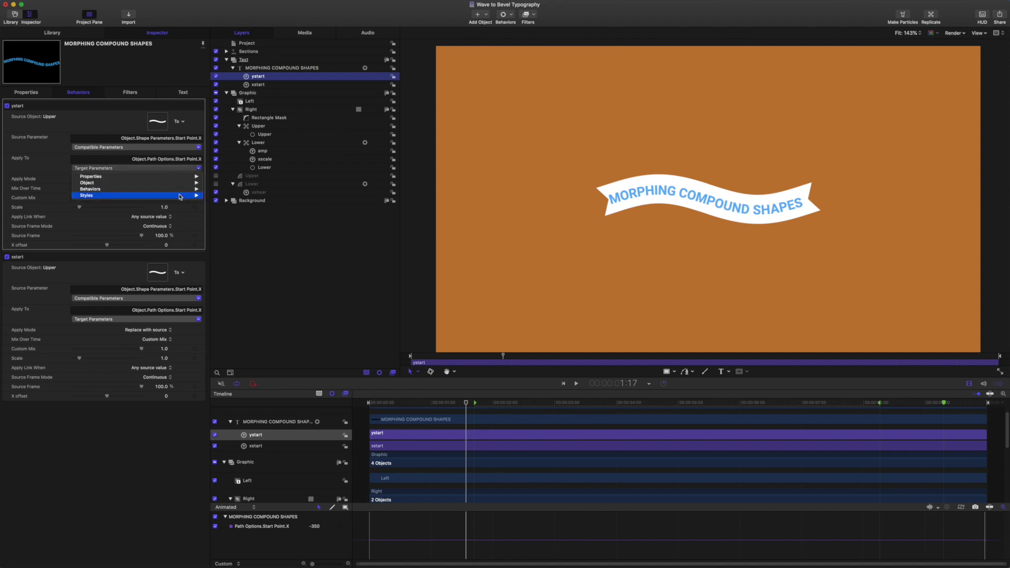
mouse_move(180, 196)
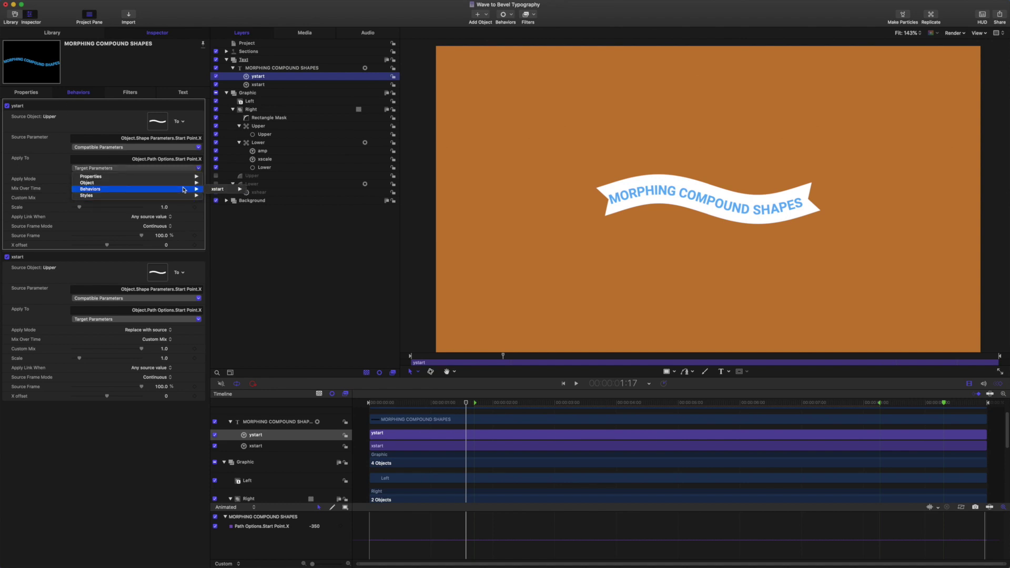
mouse_move(230, 196)
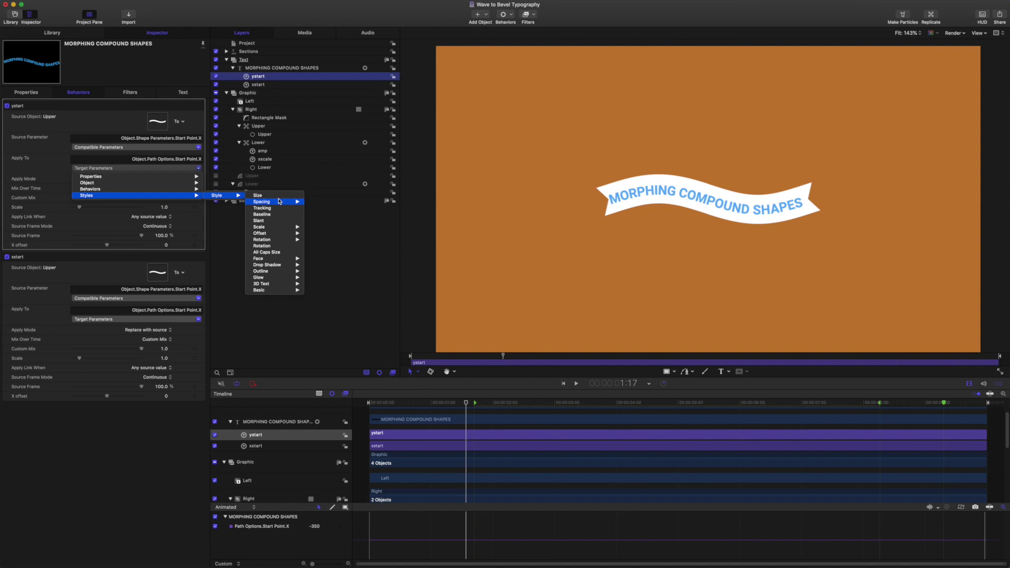
mouse_move(284, 240)
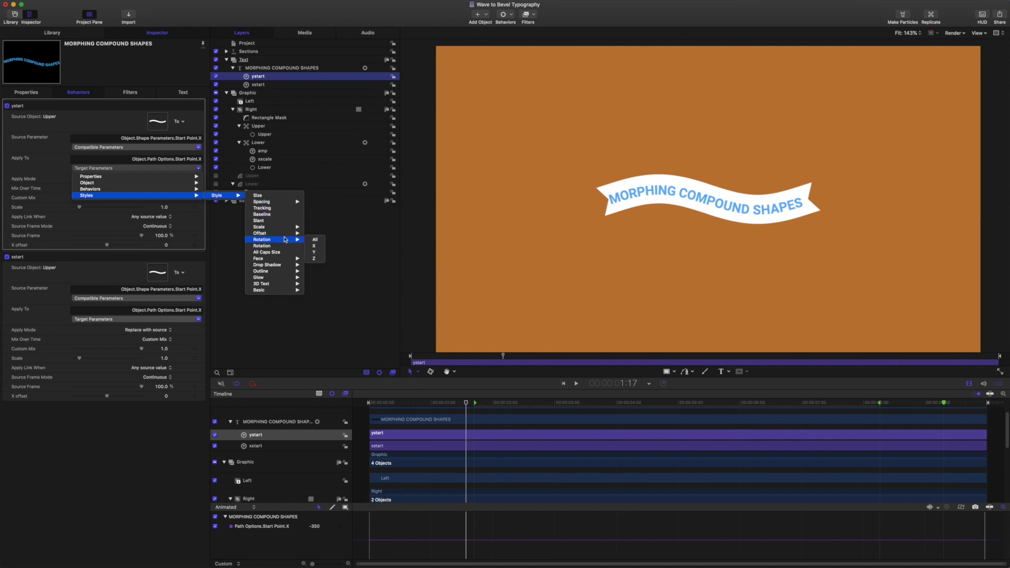
mouse_move(288, 205)
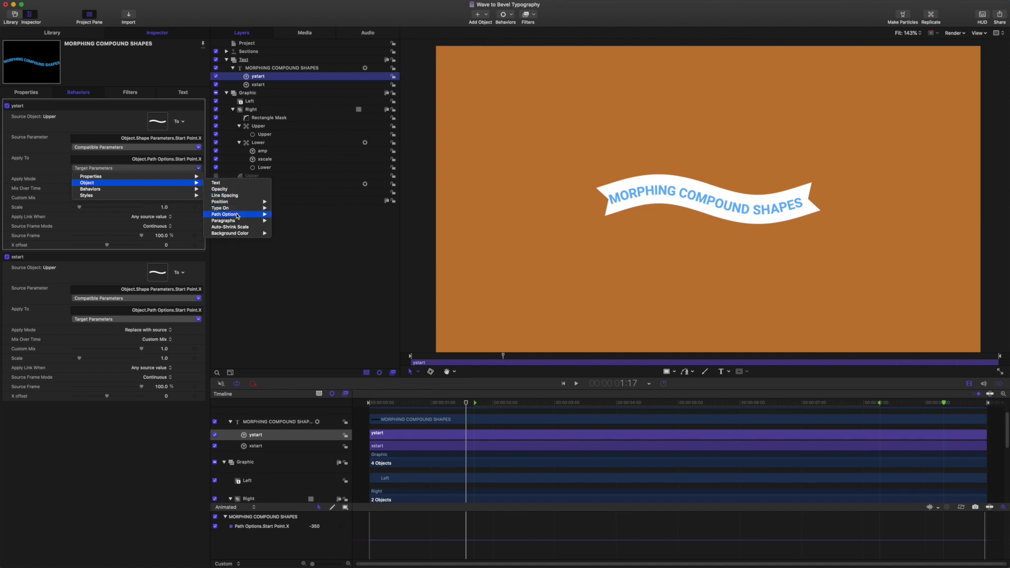
mouse_move(234, 214)
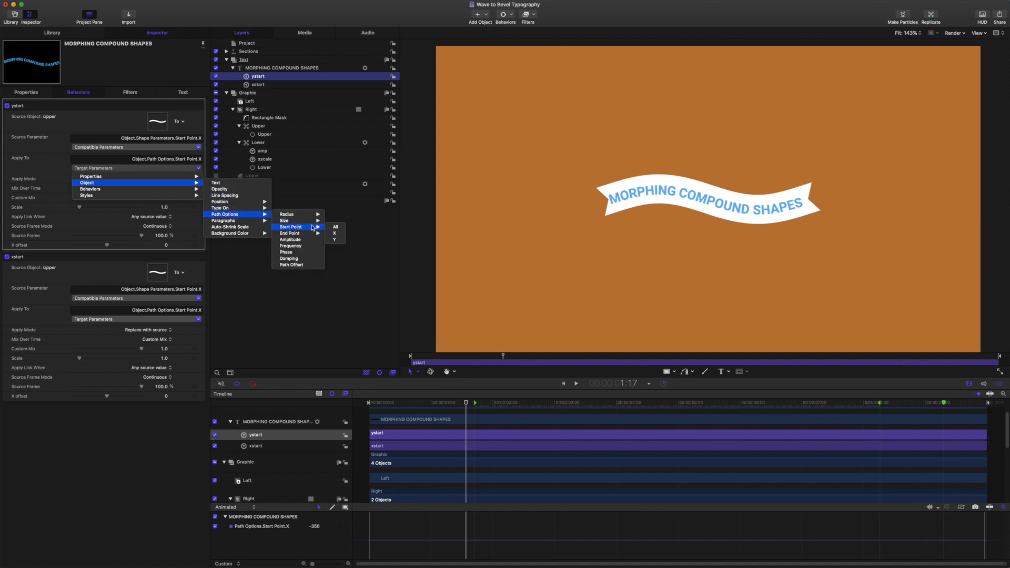
click(336, 240)
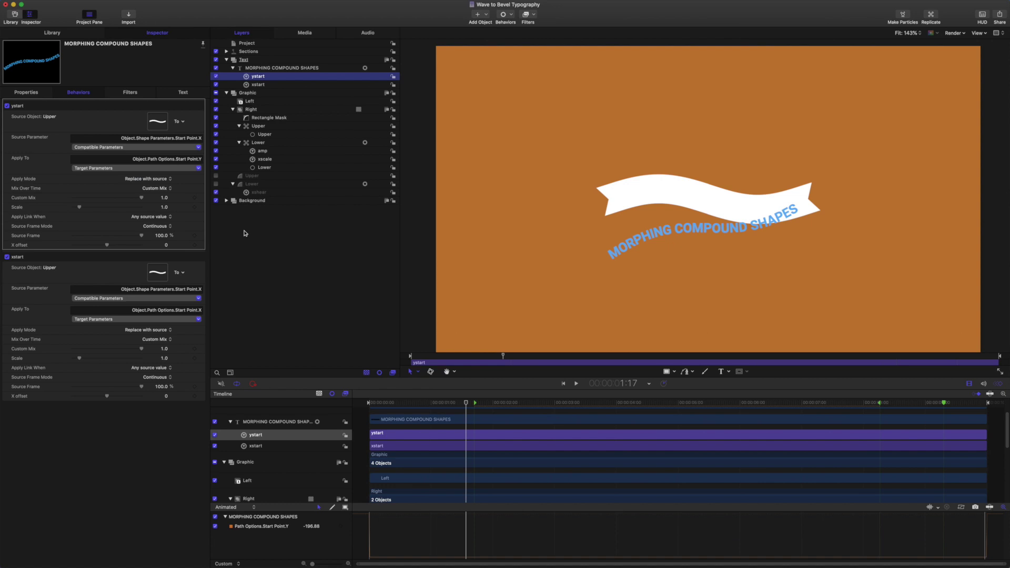
Set ystart's source parameter to Upper's Shape Parameters > Start Point > Y
click(189, 148)
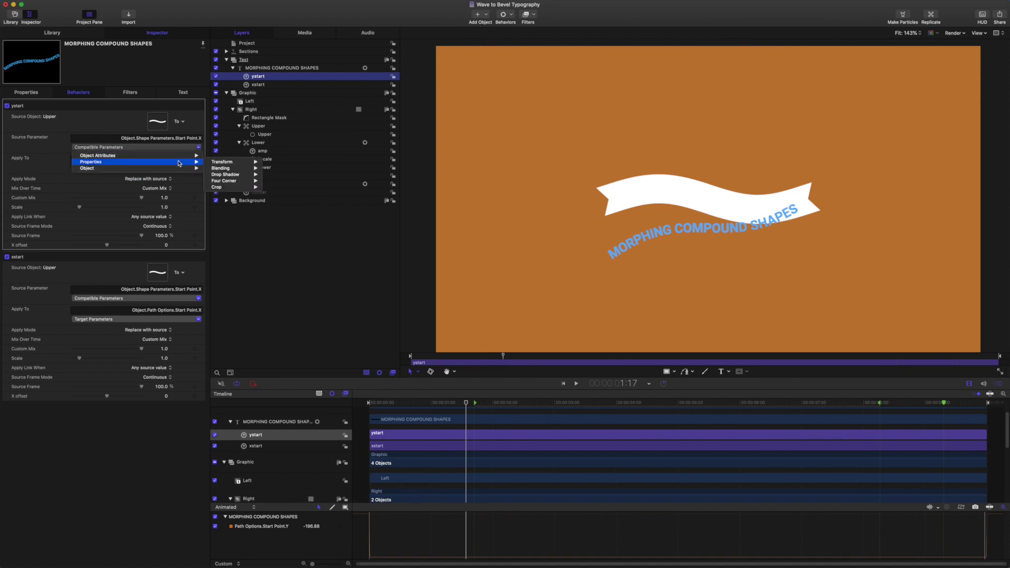
mouse_move(183, 169)
mouse_move(237, 169)
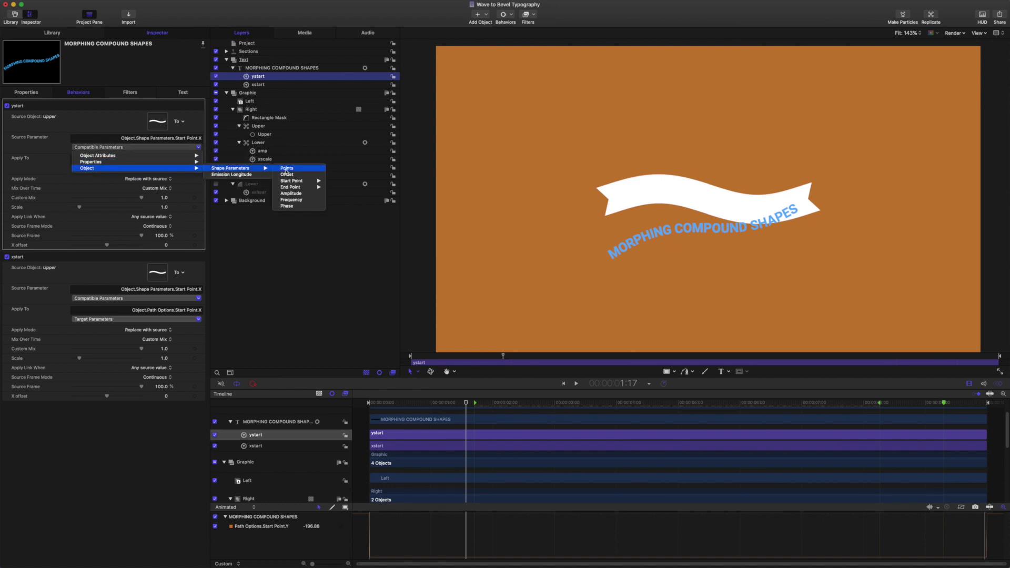
mouse_move(298, 181)
click(336, 187)
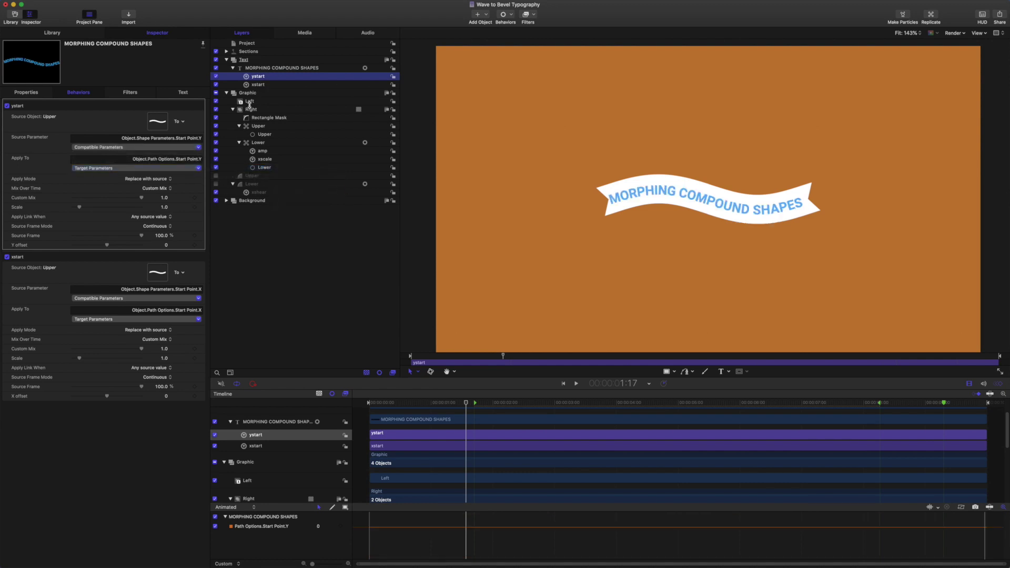
click(257, 69)
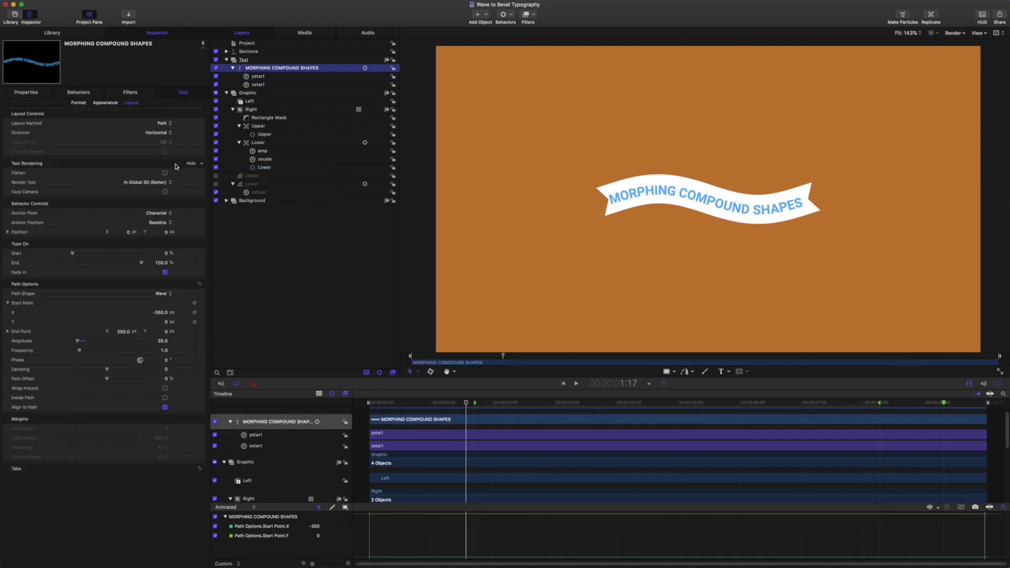
Link the text path's End Point X to Upper's End Point X in a behavior named xend
click(8, 332)
click(202, 341)
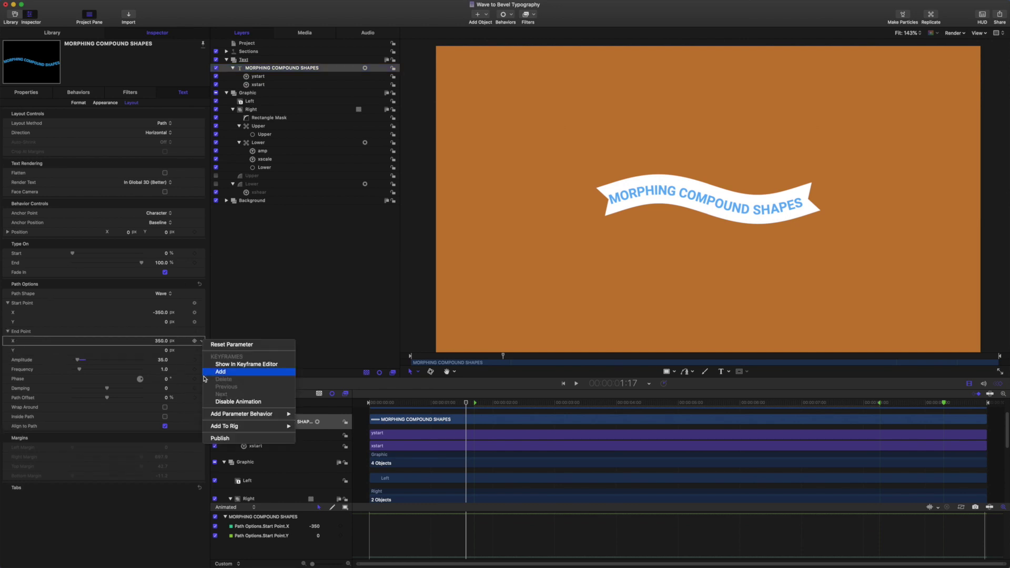
mouse_move(252, 416)
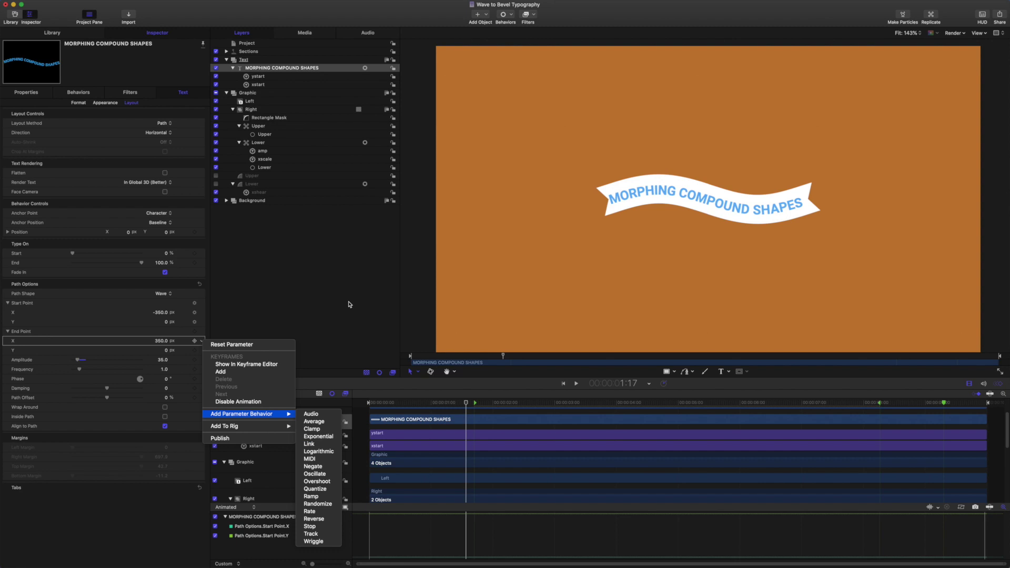
click(309, 444)
double_click(256, 76)
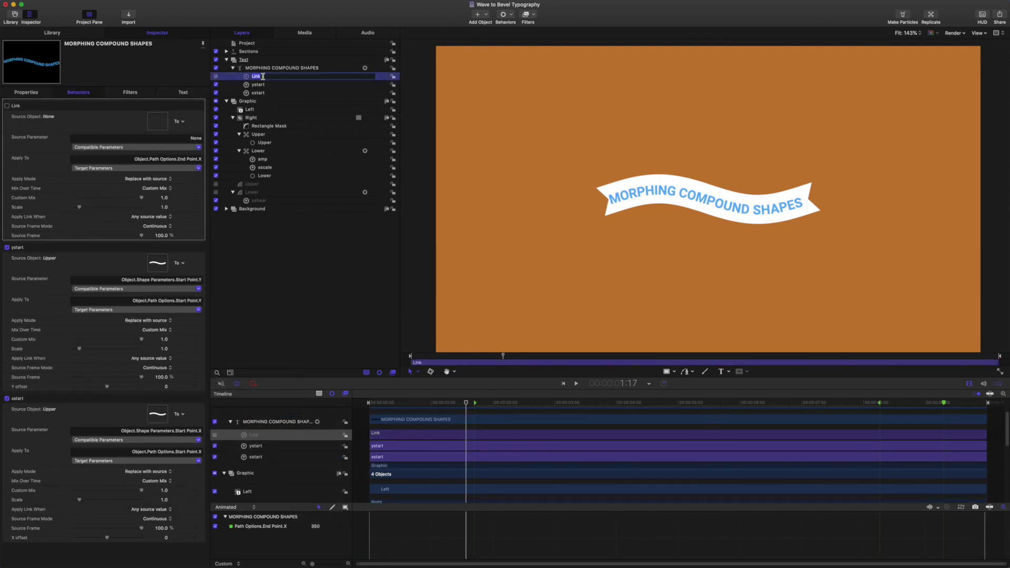
key(Return)
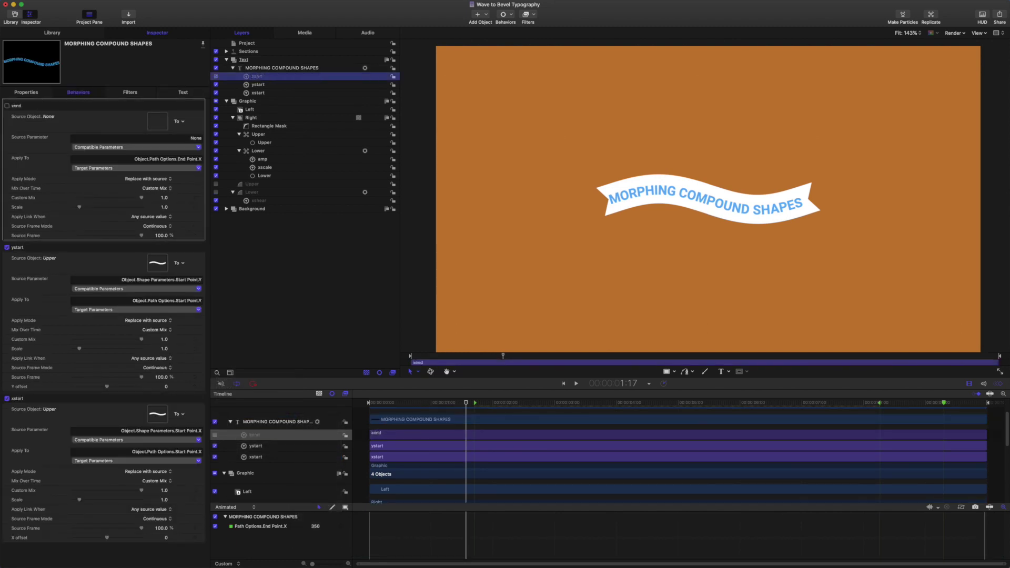
drag(248, 139, 159, 122)
click(185, 149)
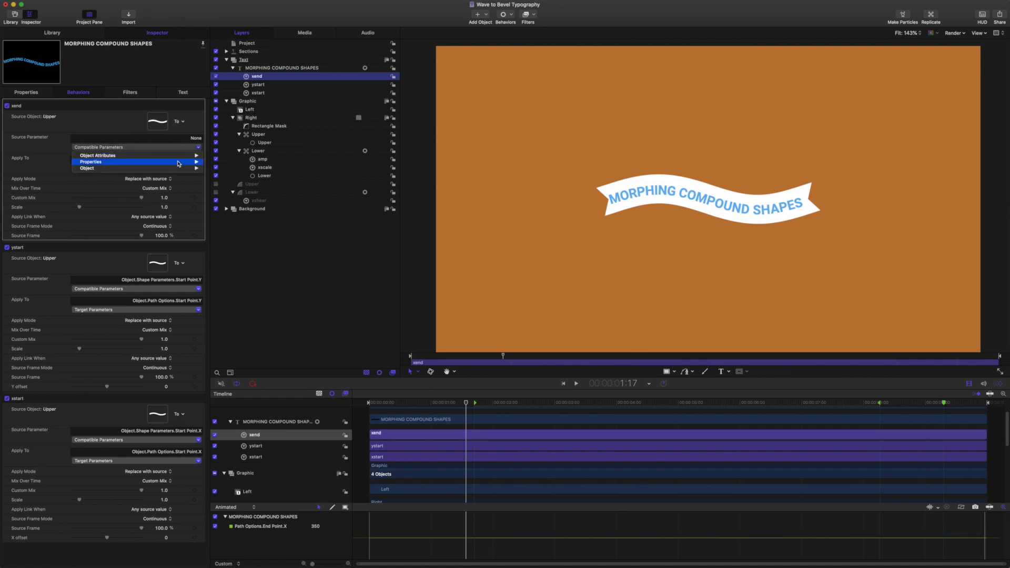
mouse_move(179, 168)
mouse_move(256, 168)
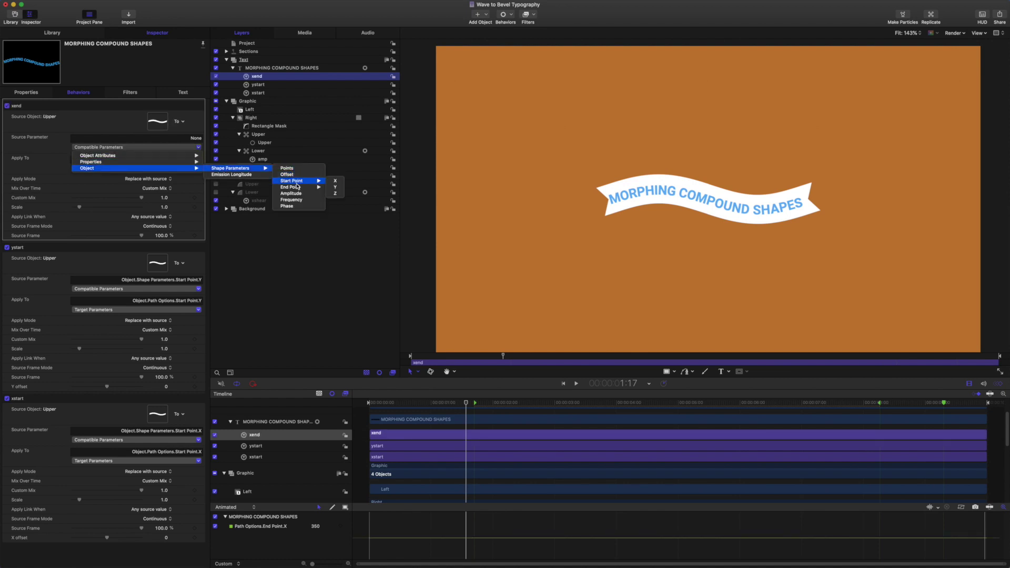
click(259, 77)
Duplicate xend as yend and apply it to the path's End Point Y
key(super+d)
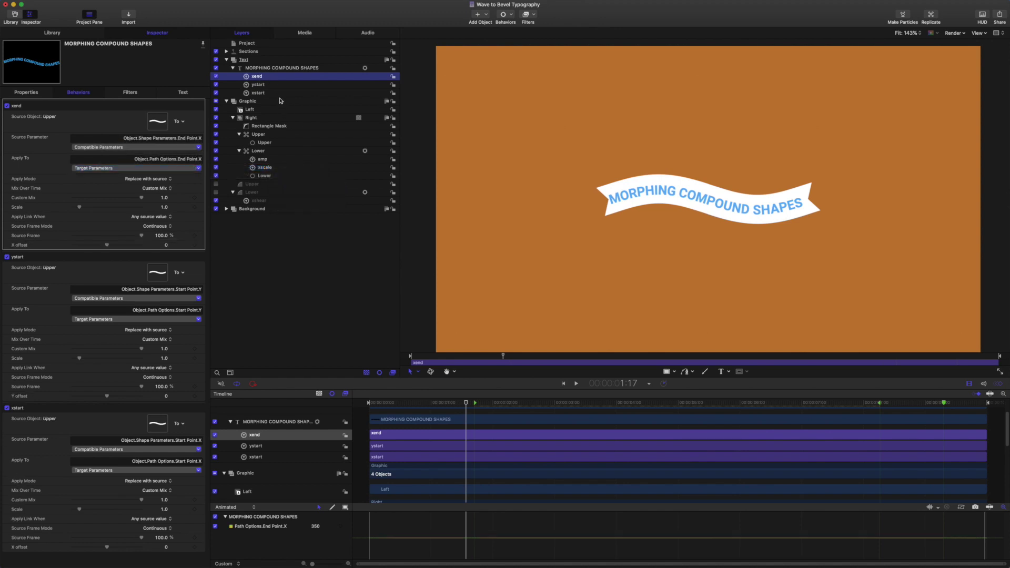
double_click(266, 77)
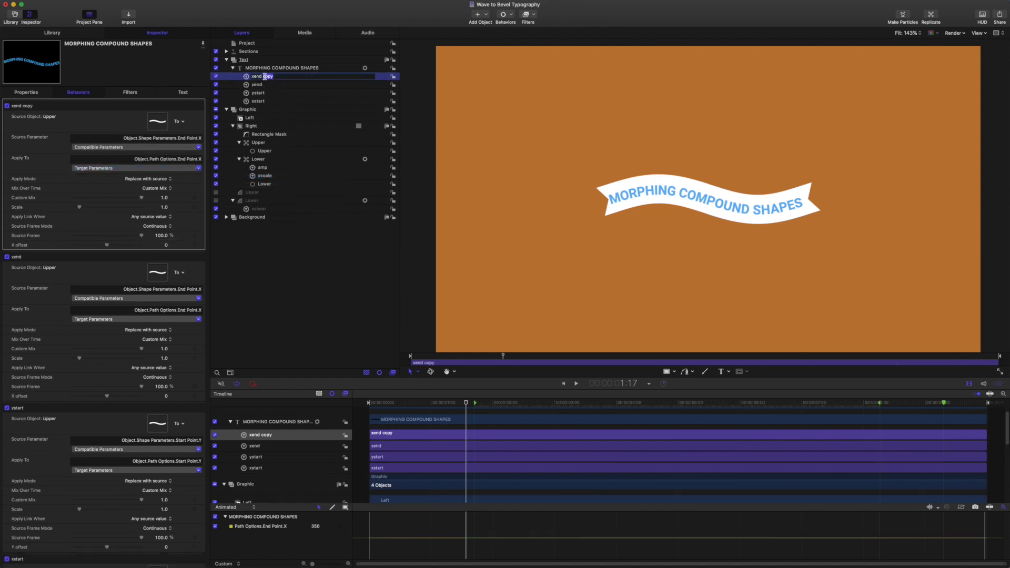
text(xend)
key(Return)
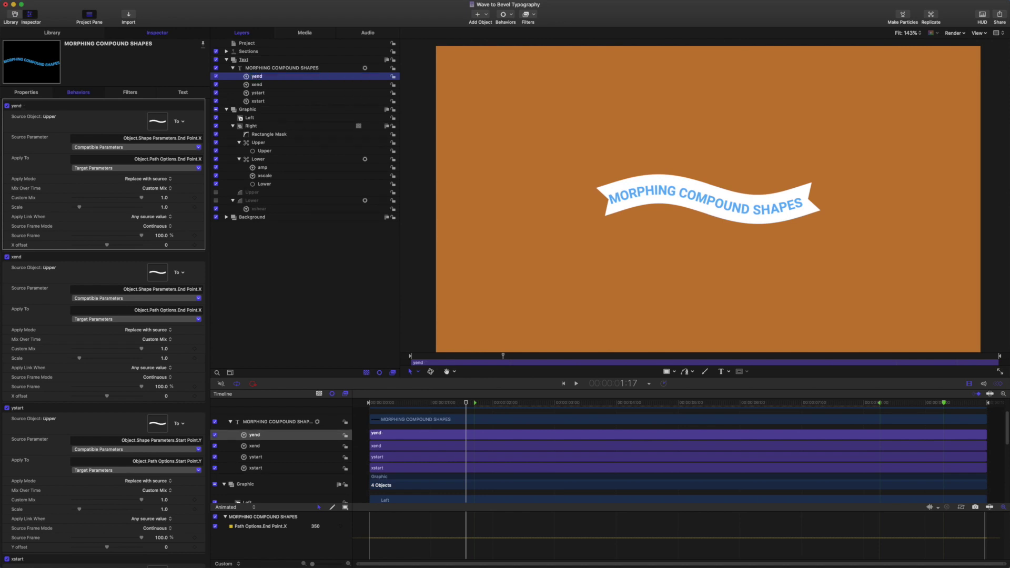
click(177, 168)
mouse_move(172, 196)
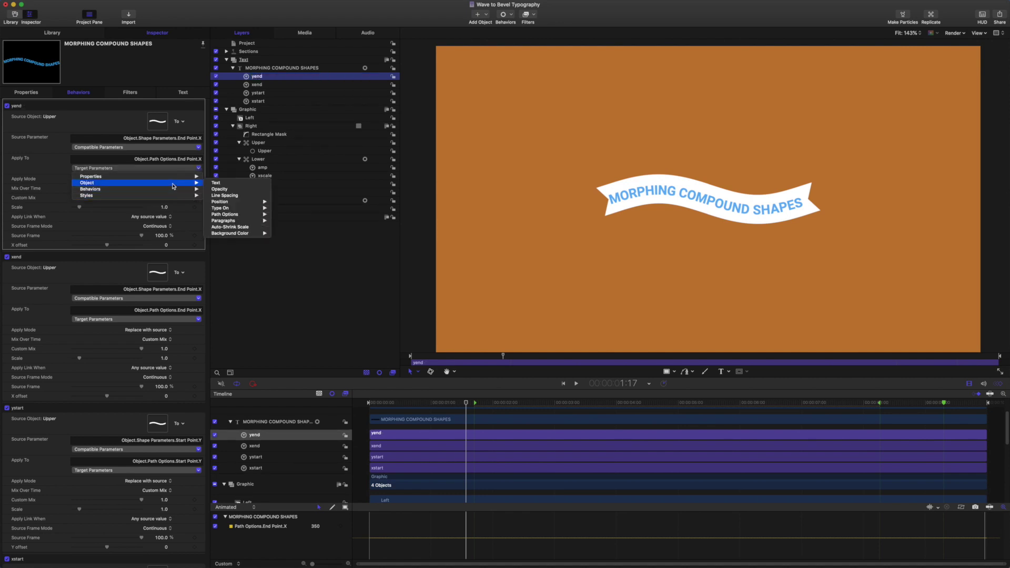
mouse_move(247, 214)
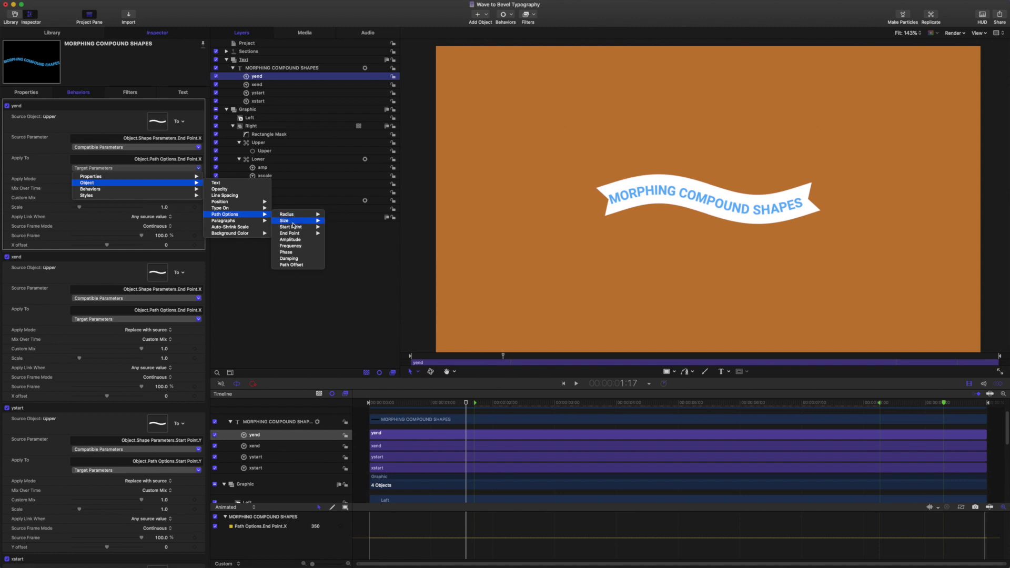
mouse_move(308, 233)
click(335, 246)
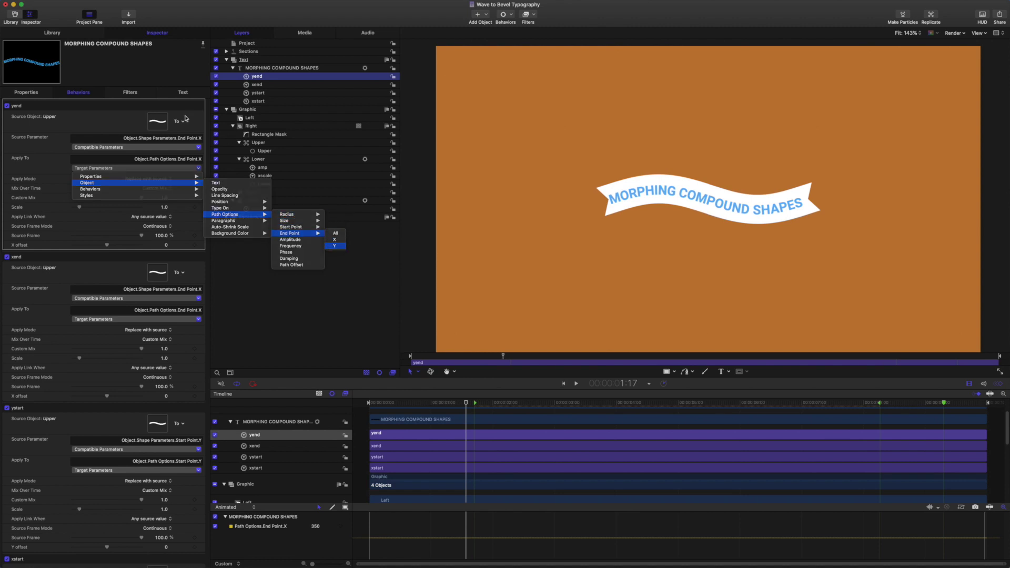
Set yend's source parameter to Upper's End Point Y
click(182, 148)
mouse_move(192, 168)
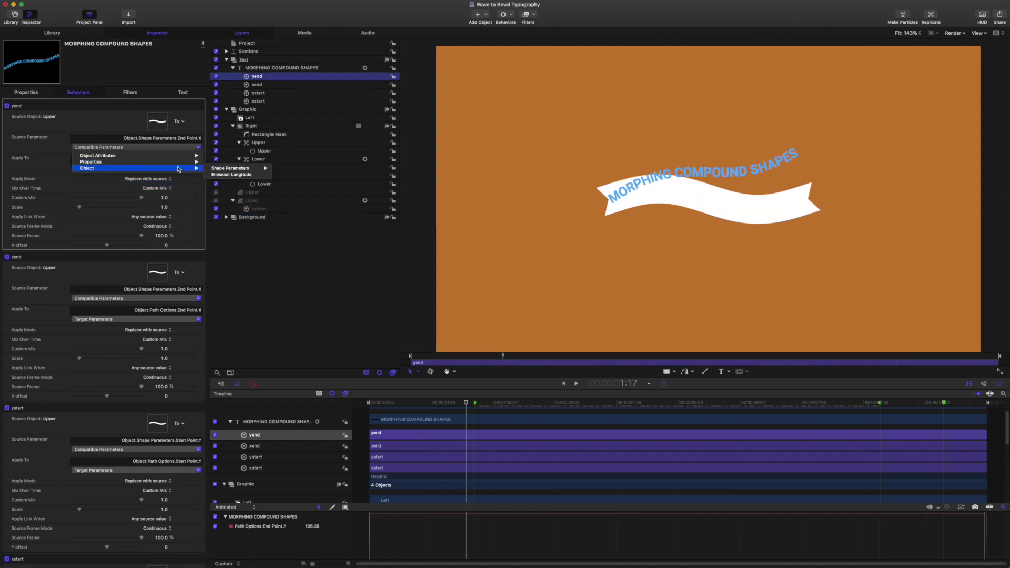
mouse_move(224, 170)
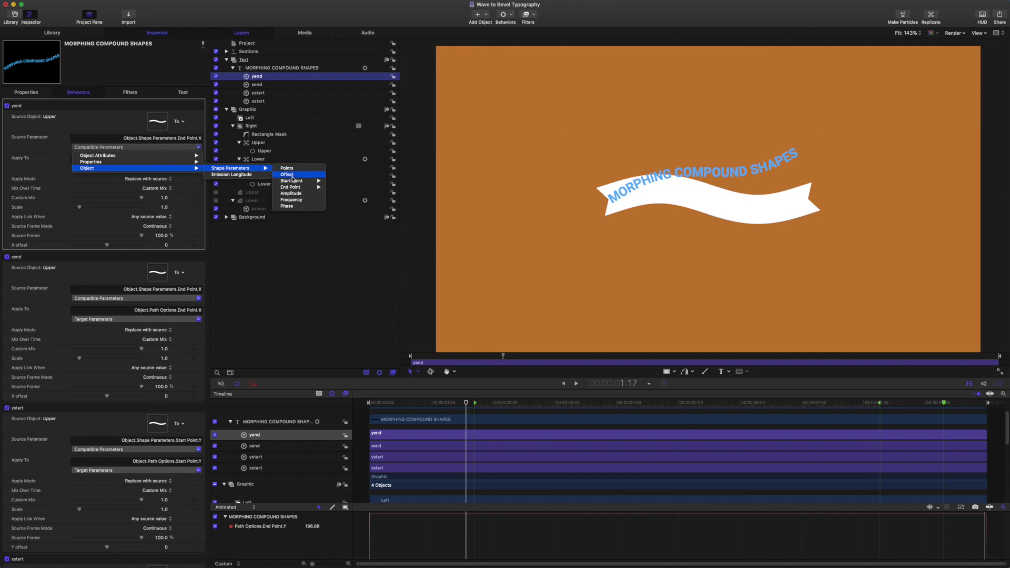
click(337, 193)
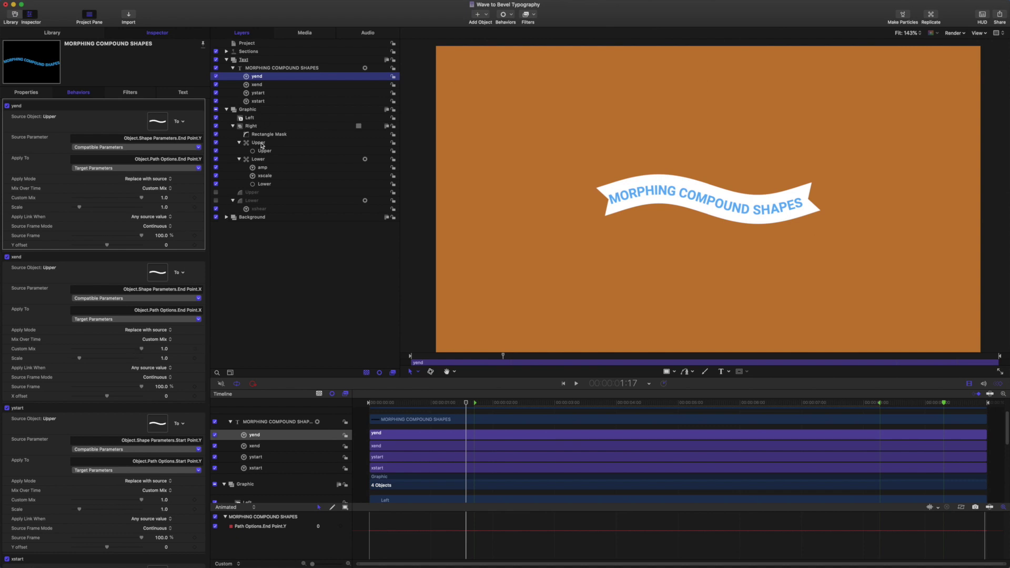
Link the text path's Amplitude to the Upper shape's Amplitude
click(263, 69)
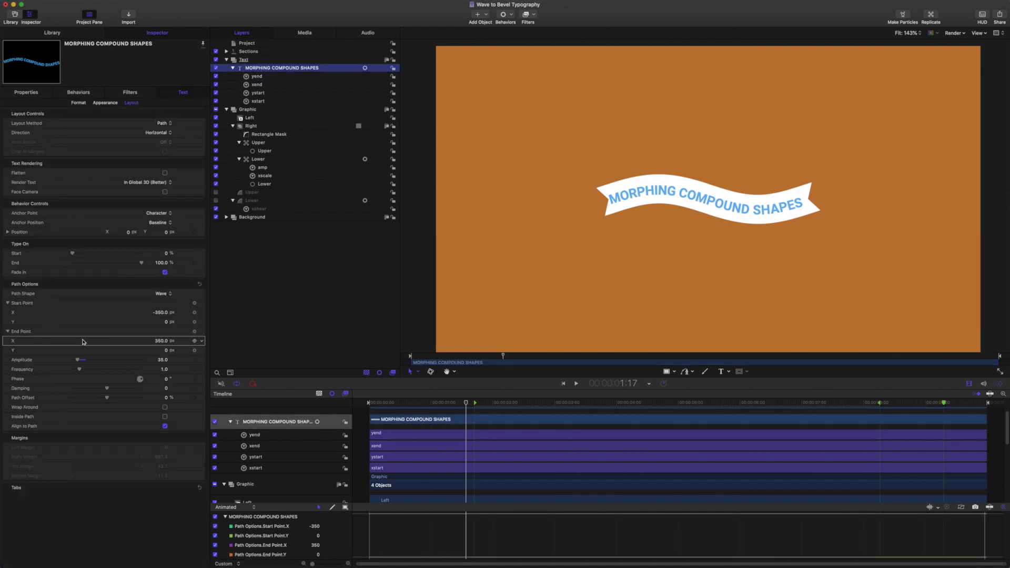
click(202, 361)
mouse_move(225, 435)
click(316, 465)
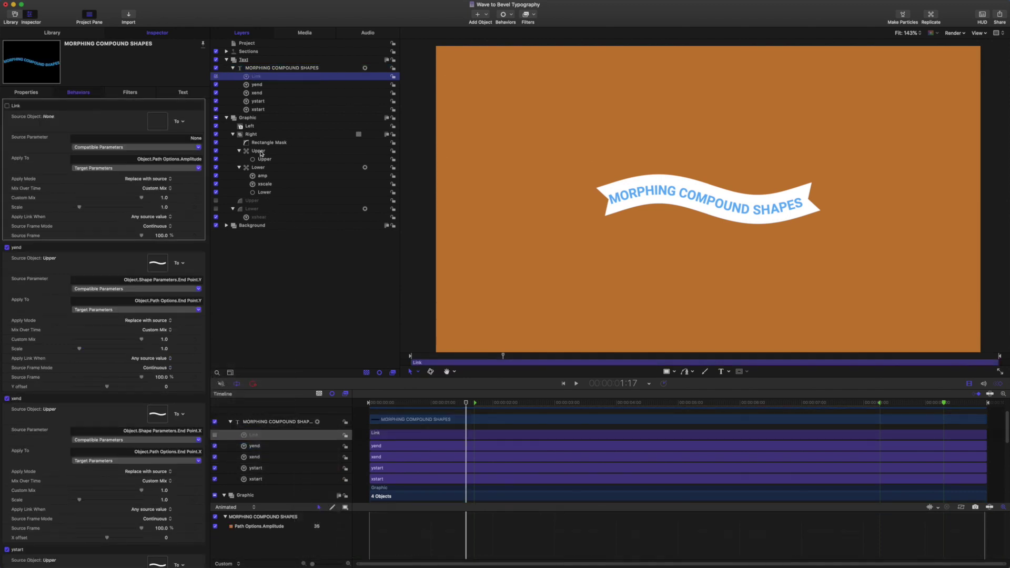
drag(260, 153, 157, 123)
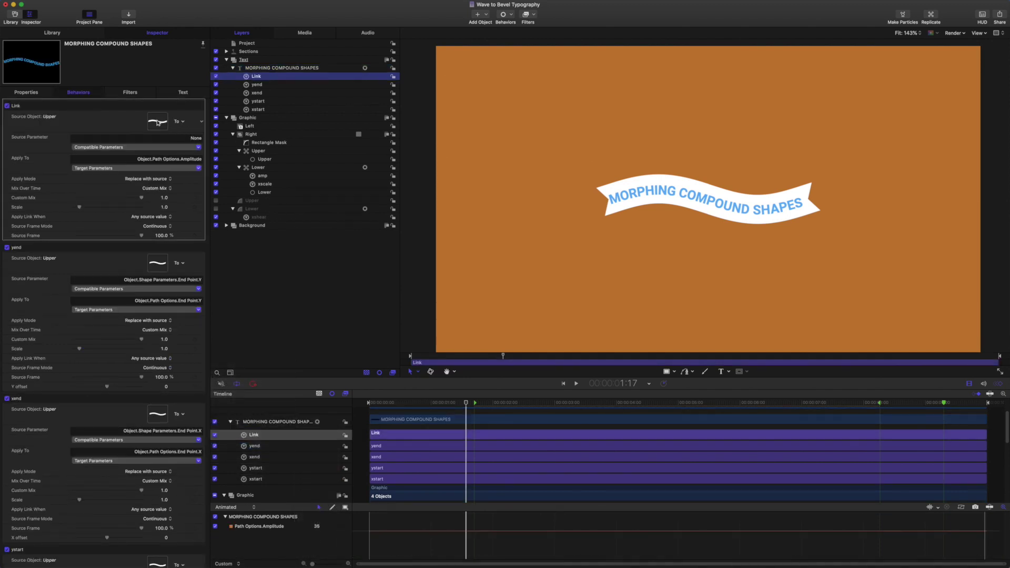
click(171, 148)
mouse_move(168, 168)
mouse_move(232, 168)
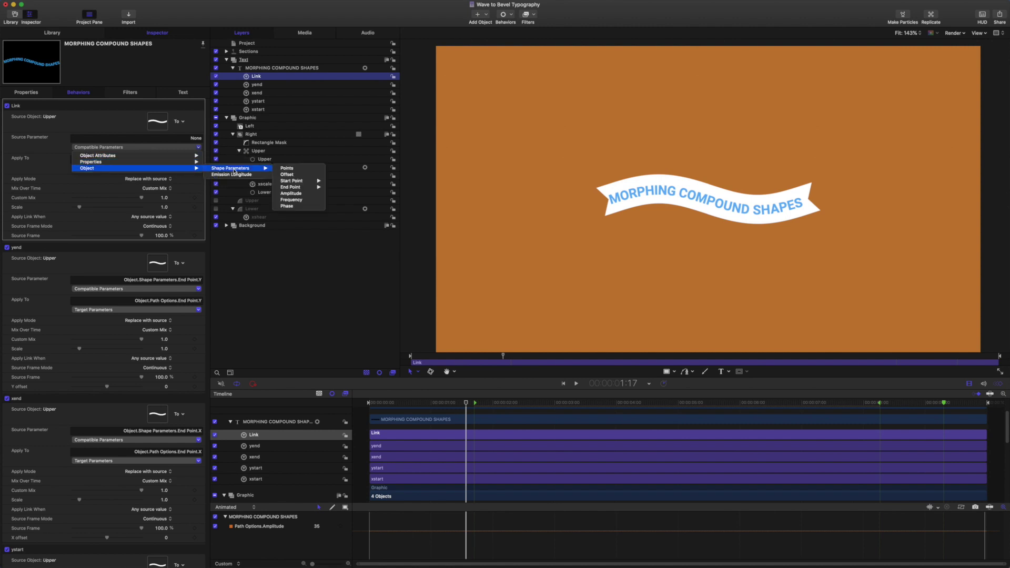
click(294, 191)
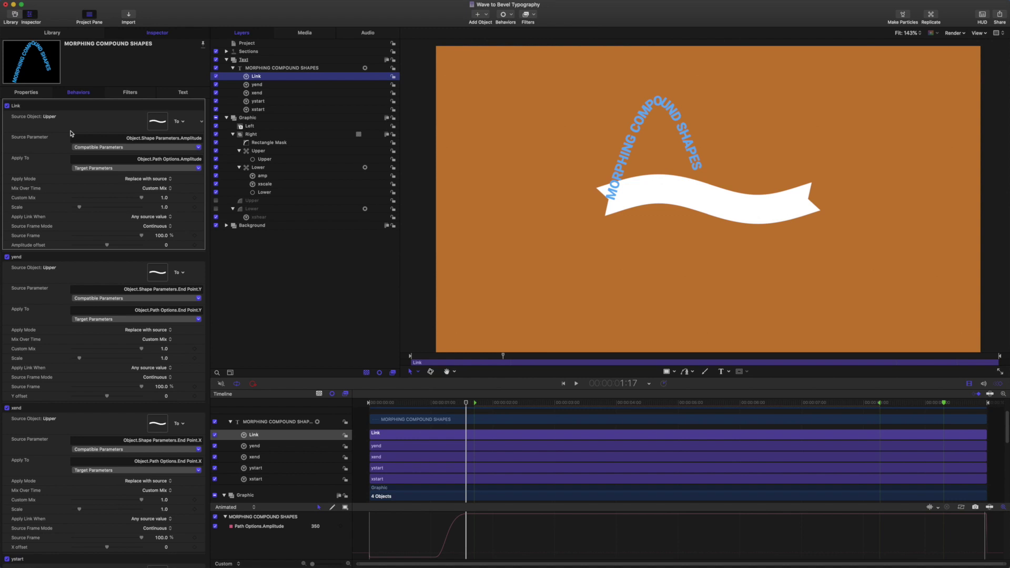
Set the link's Scale to 0.1 and name the behavior amplitude
click(165, 208)
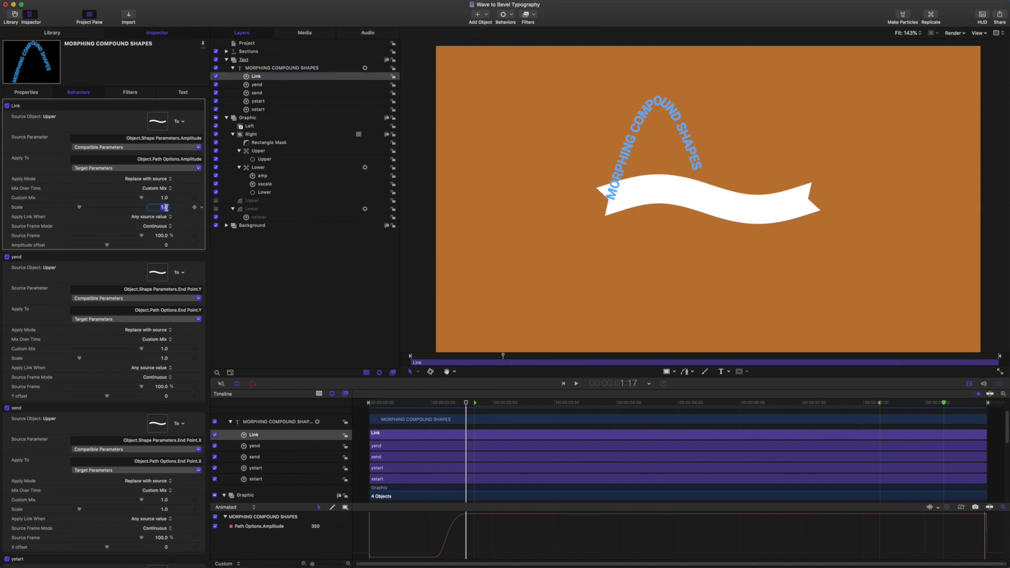
text(0.1)
key(Return)
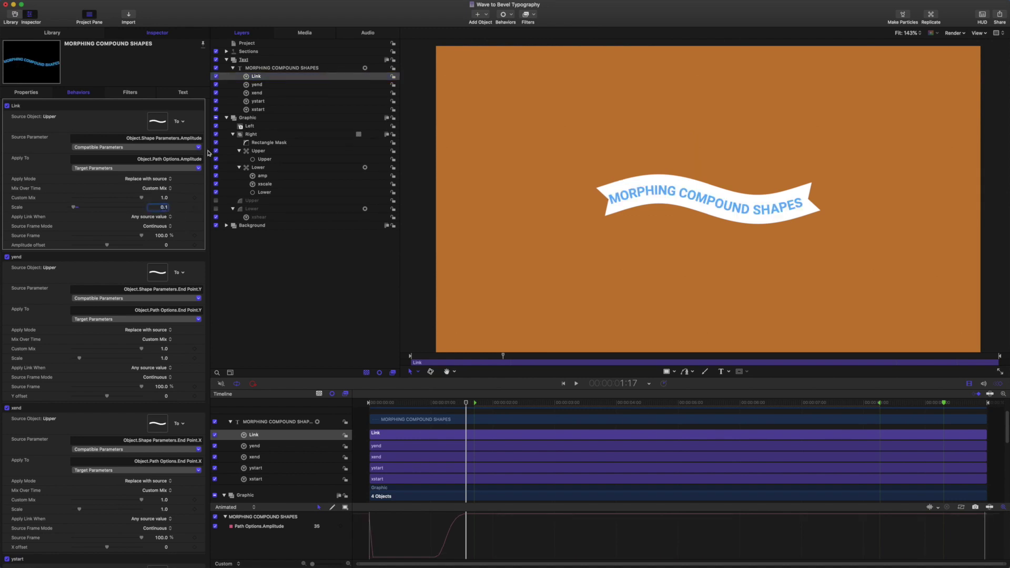
double_click(258, 76)
text(amplitude)
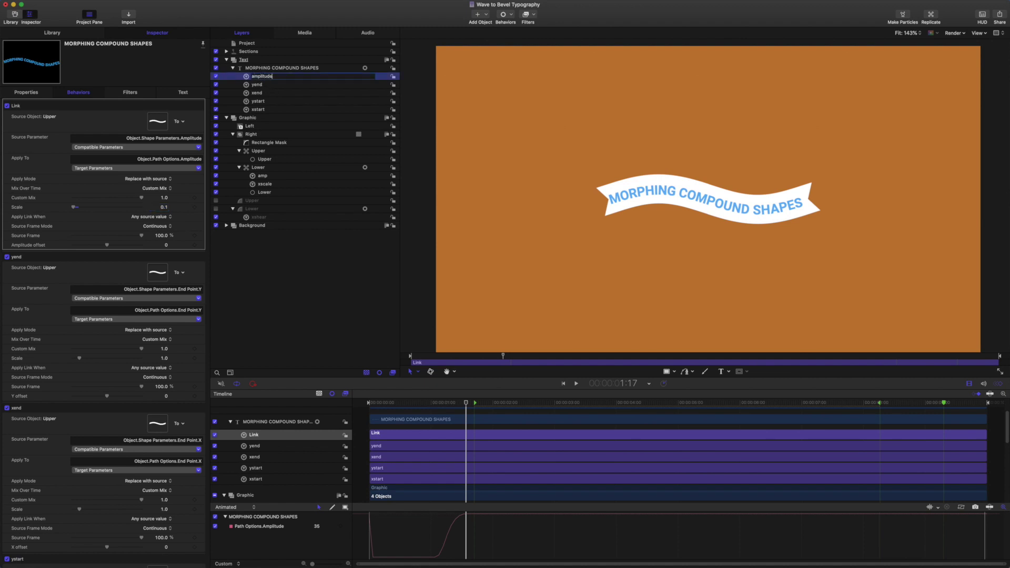
key(Return)
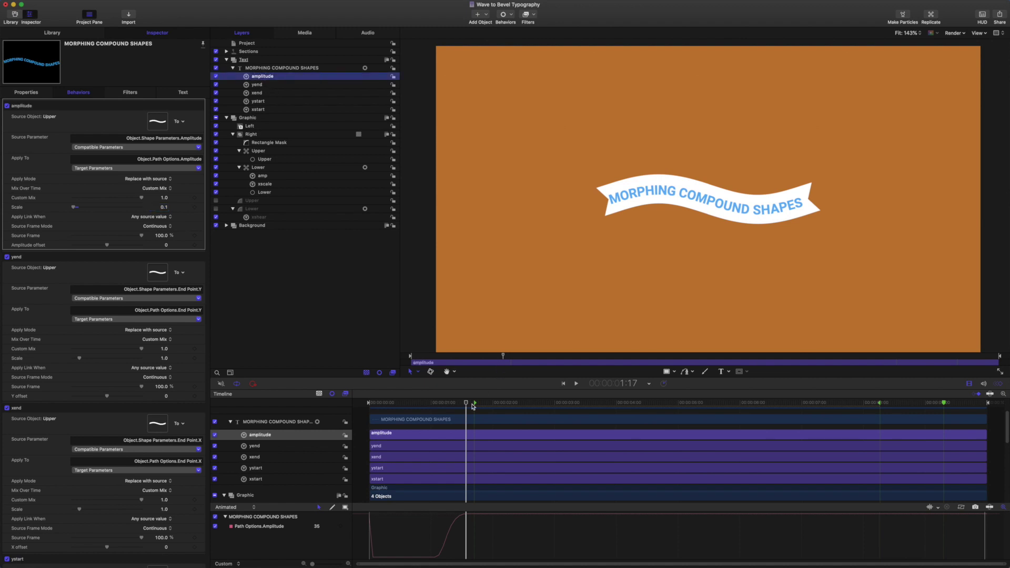
click(259, 151)
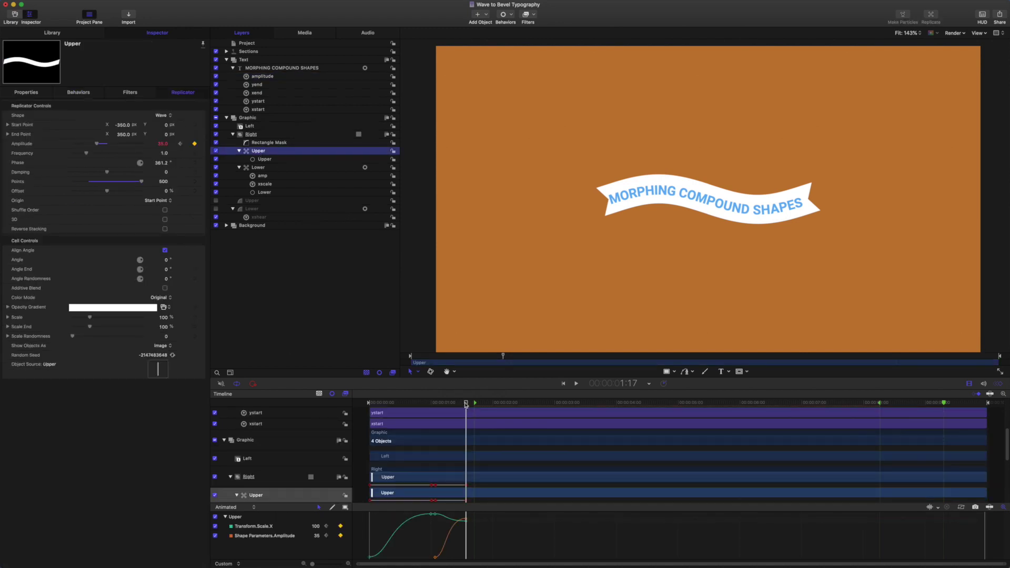
mouse_move(162, 147)
mouse_down()
mouse_move(120, 147)
mouse_move(162, 147)
mouse_up()
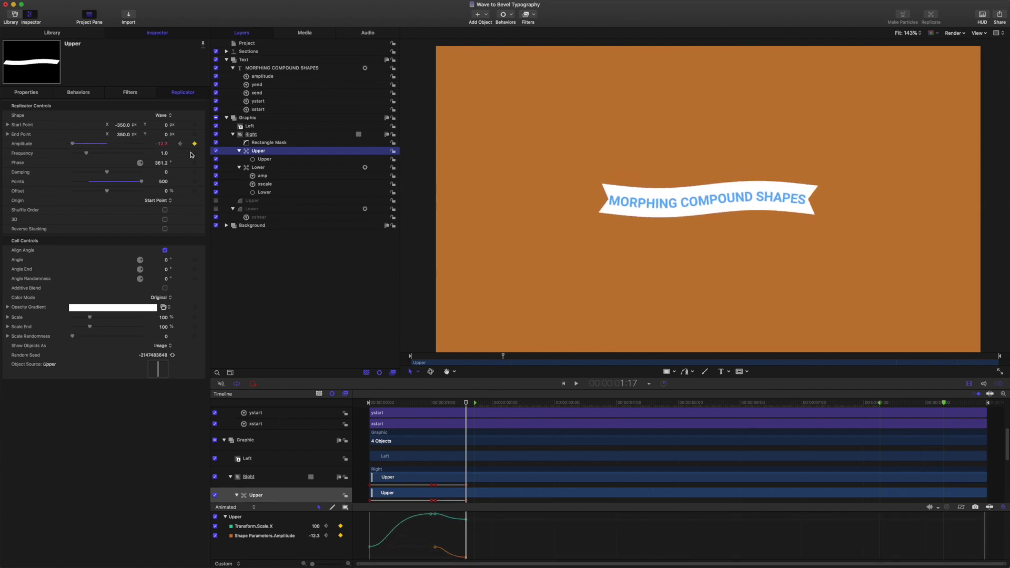
key(super+z)
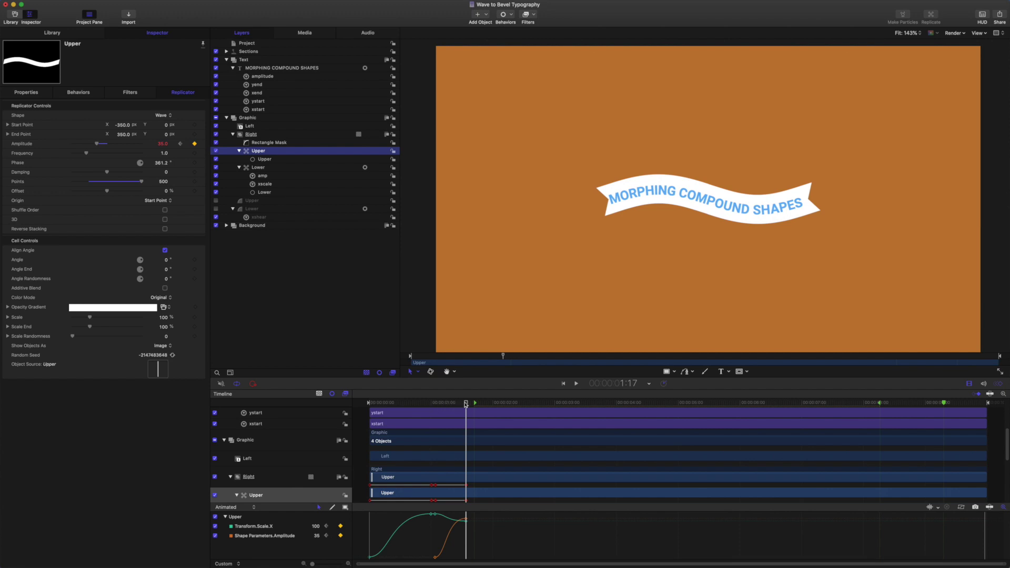
click(466, 405)
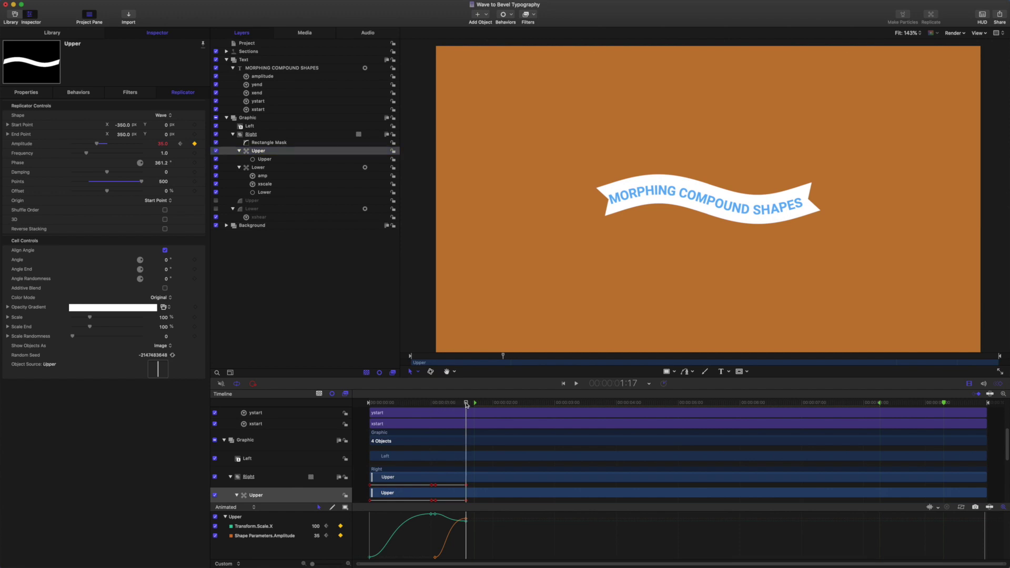
drag(466, 404, 436, 401)
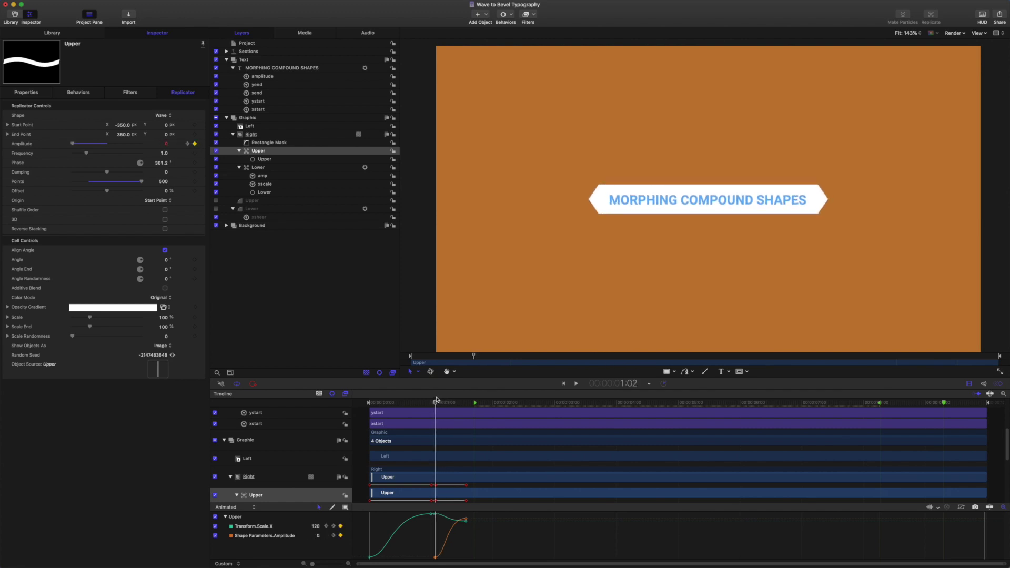
Keyframe Path Offset from -223.78% off-screen left to about 3% on the ribbon
click(270, 68)
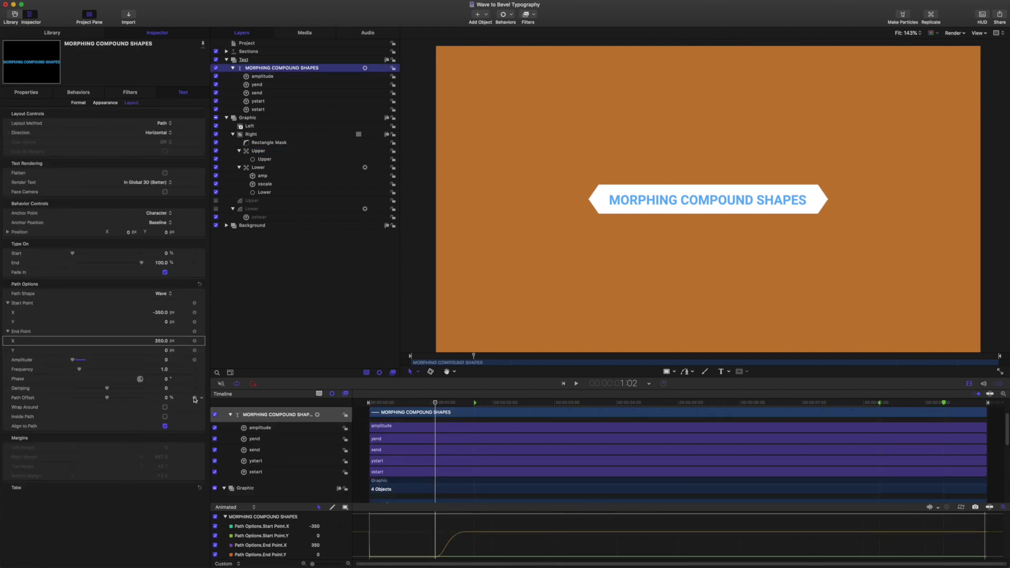
click(194, 399)
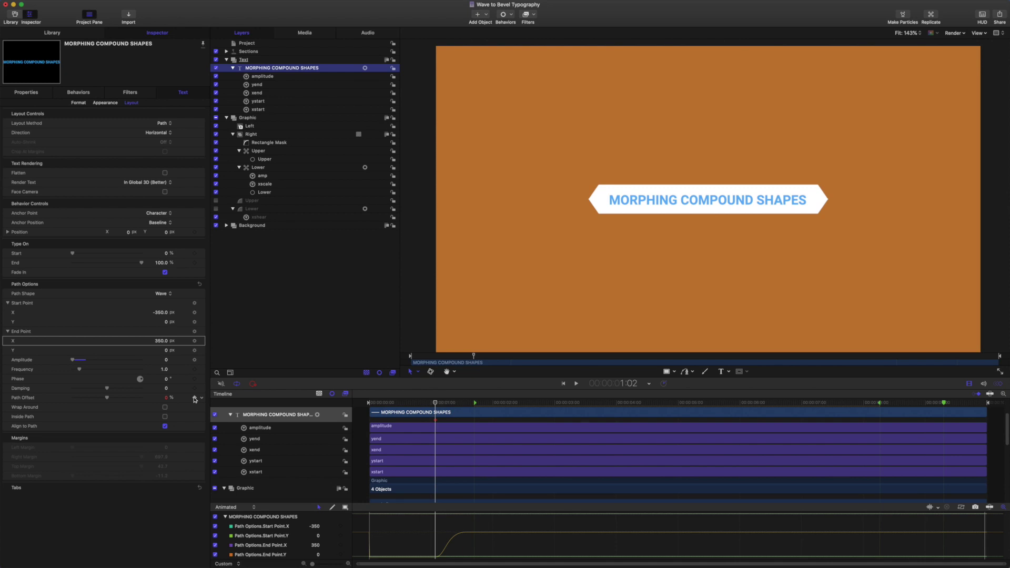
click(195, 399)
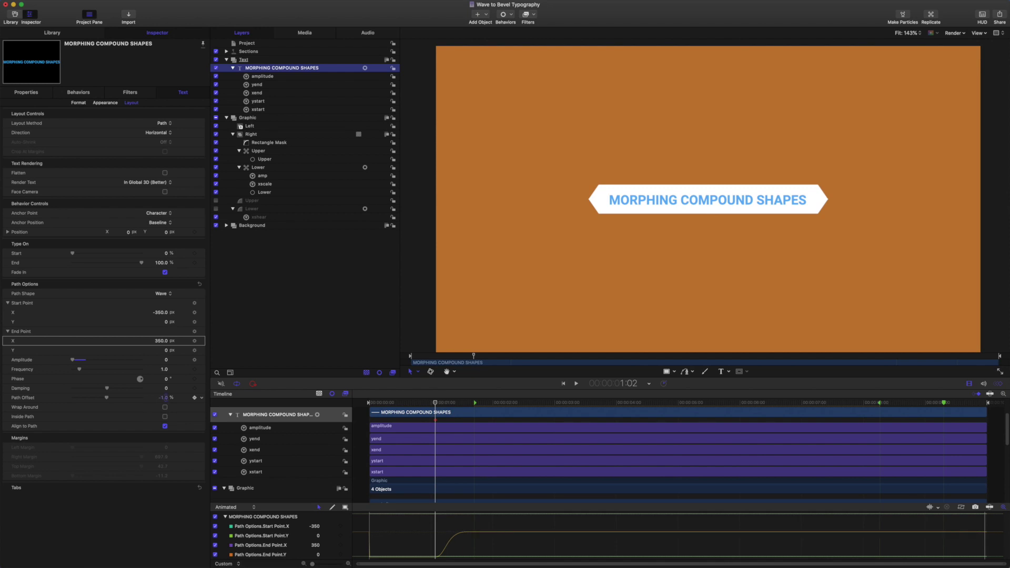
drag(167, 398, 118, 398)
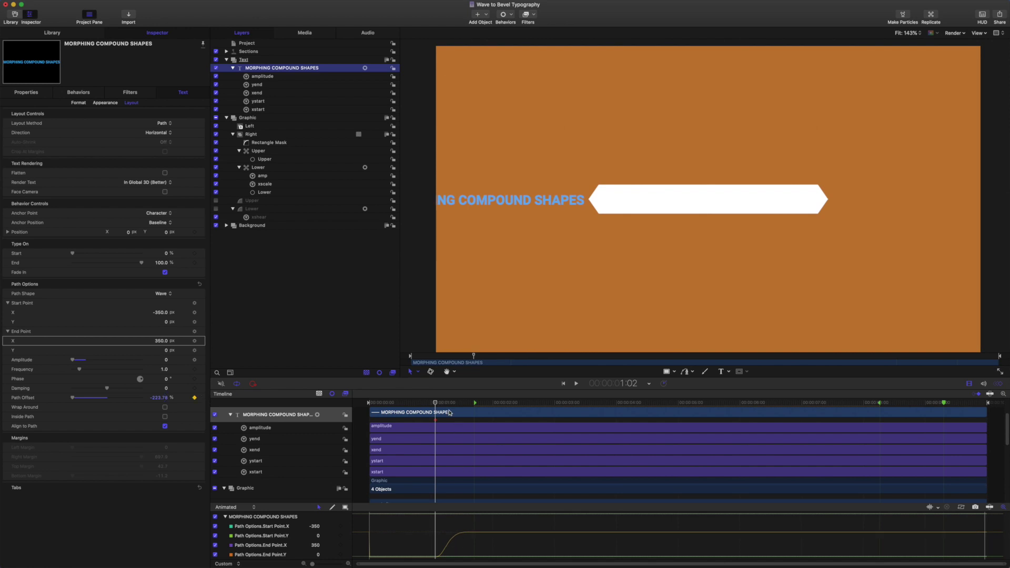
mouse_move(435, 404)
mouse_down()
mouse_move(497, 422)
mouse_move(435, 421)
mouse_move(497, 434)
mouse_up()
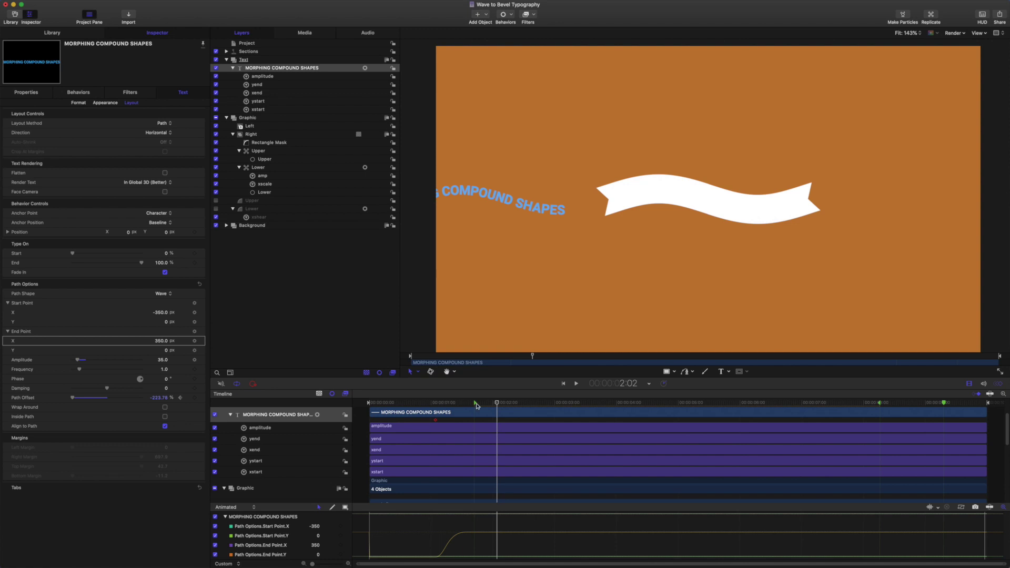
click(195, 398)
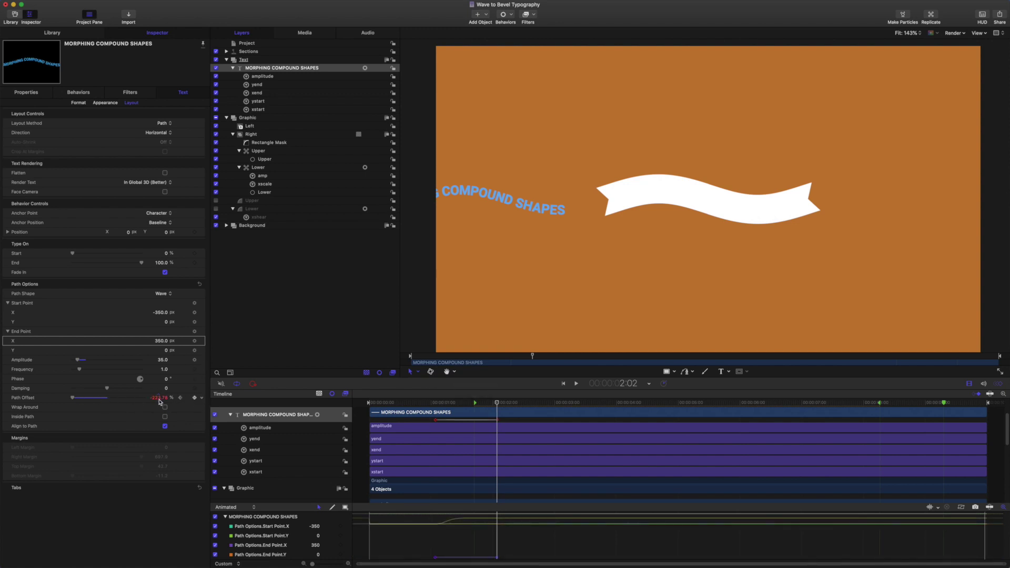
drag(159, 399, 188, 398)
Make the Path Offset keyframe Bezier with a broken tangent so the text eases in
click(435, 557)
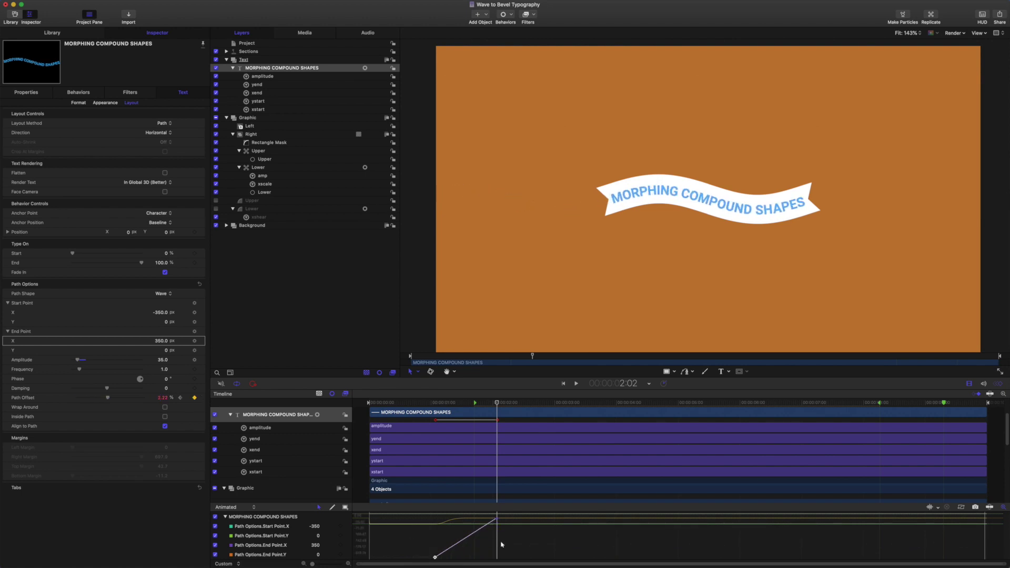
right_click(497, 519)
mouse_move(526, 540)
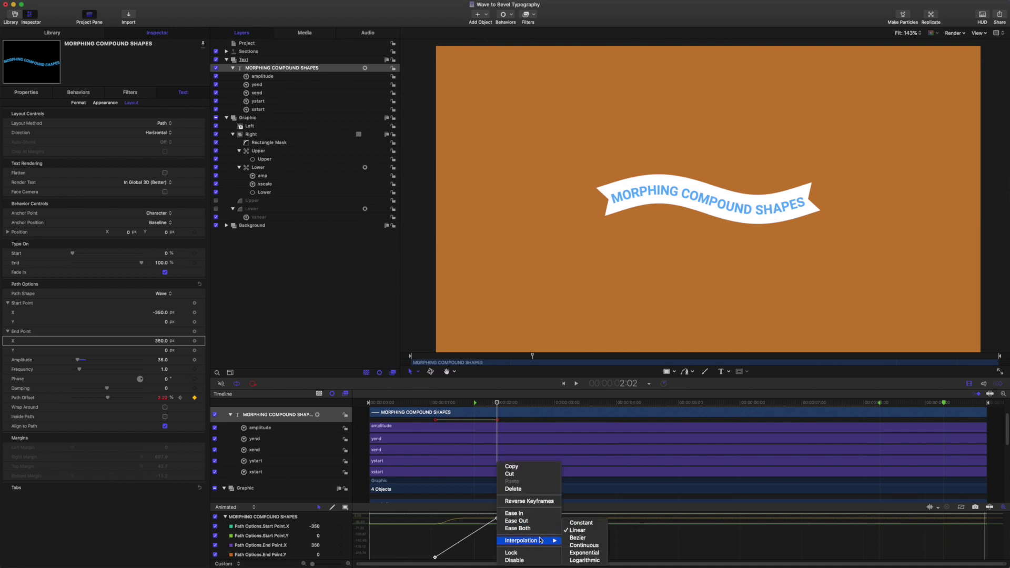
click(579, 541)
right_click(477, 519)
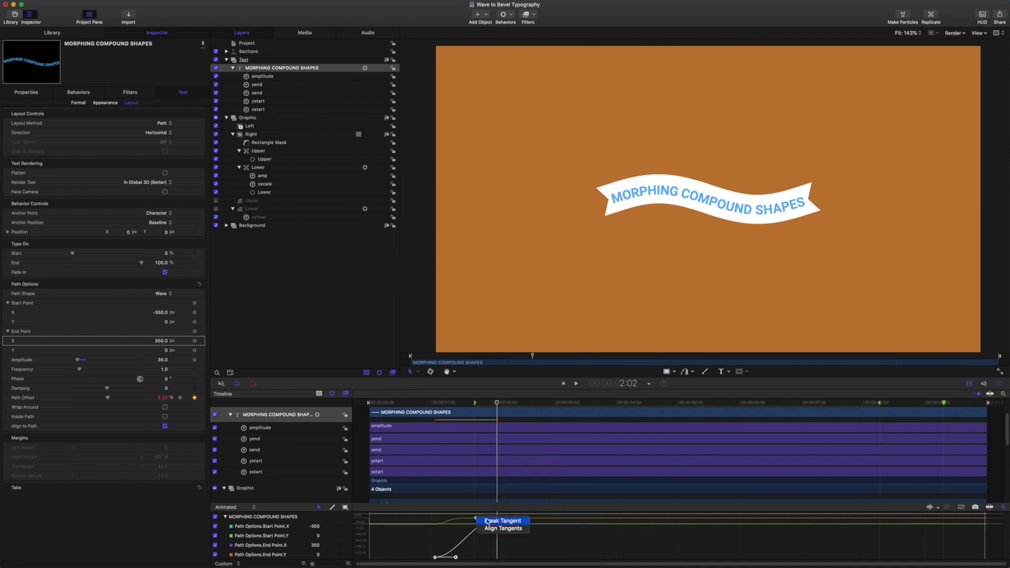
click(484, 521)
drag(476, 518, 458, 518)
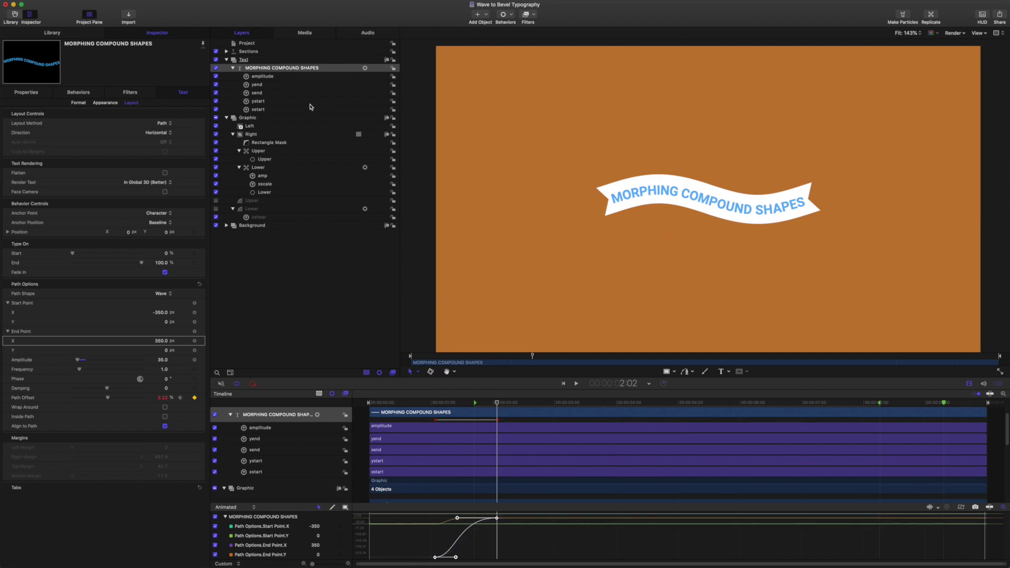
Clone the Graphic group and use the clone as the Text group's Image Mask source
click(261, 120)
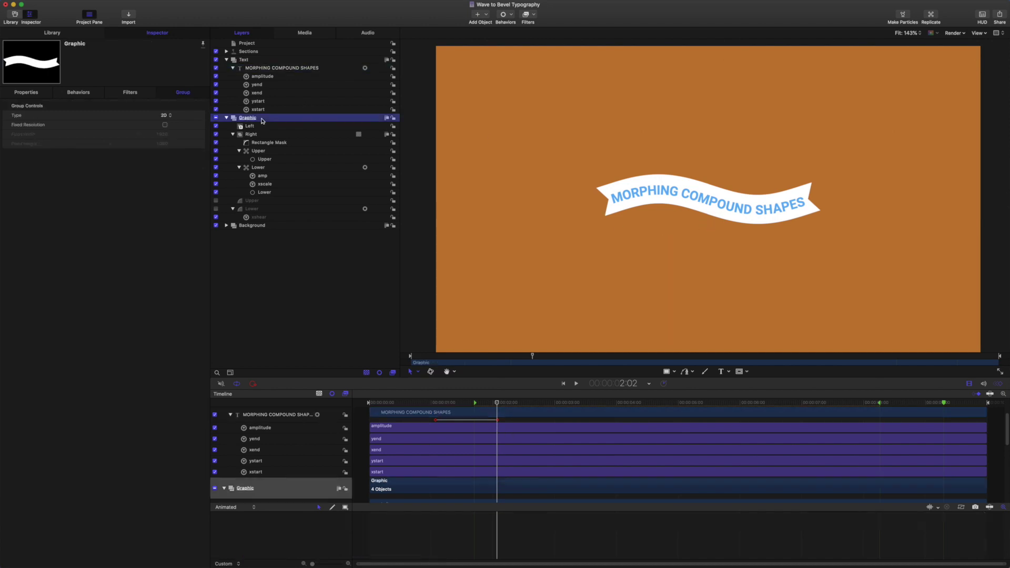
key(k)
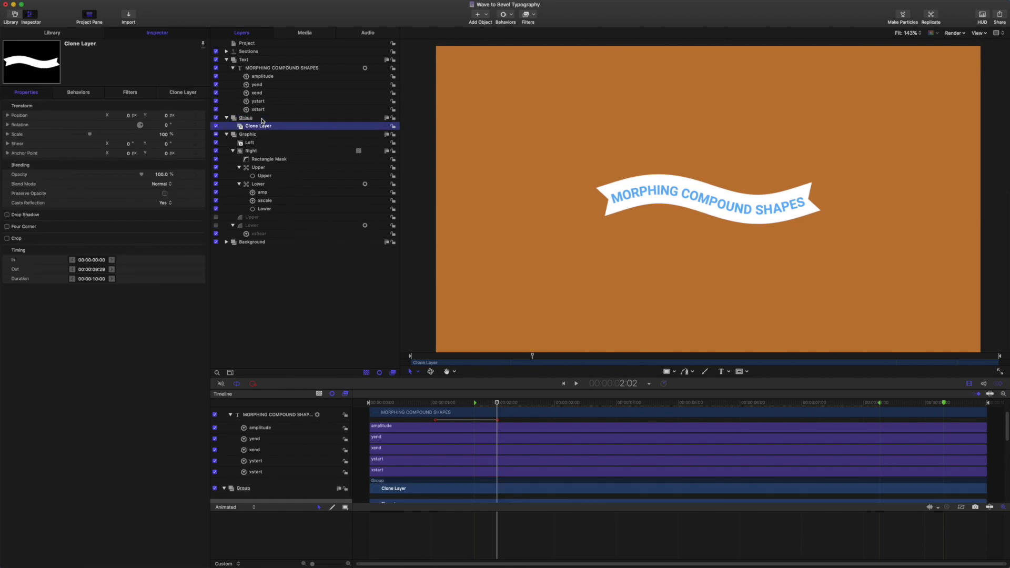
click(247, 60)
right_click(247, 60)
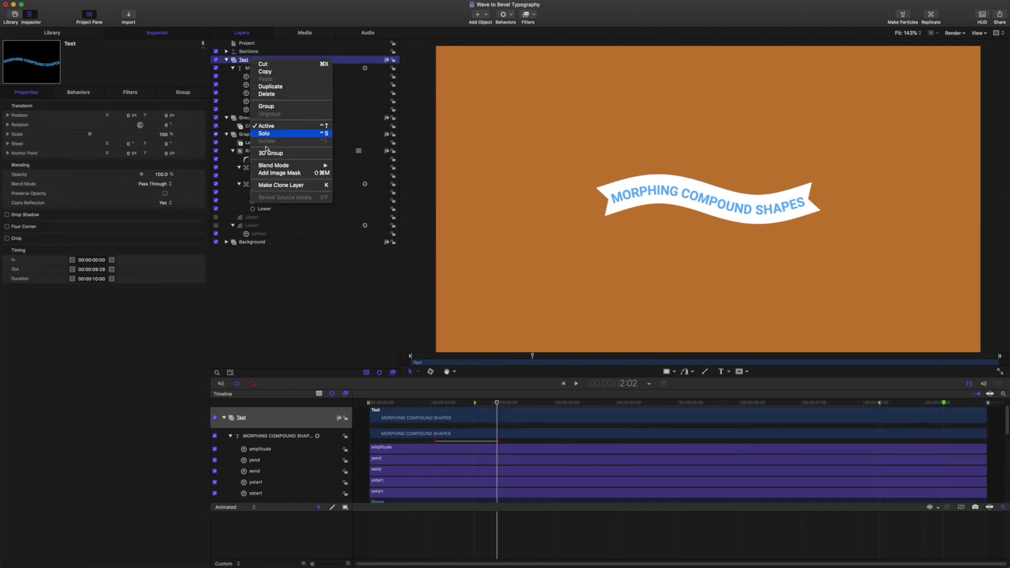
key(Escape)
key(super+shift+m)
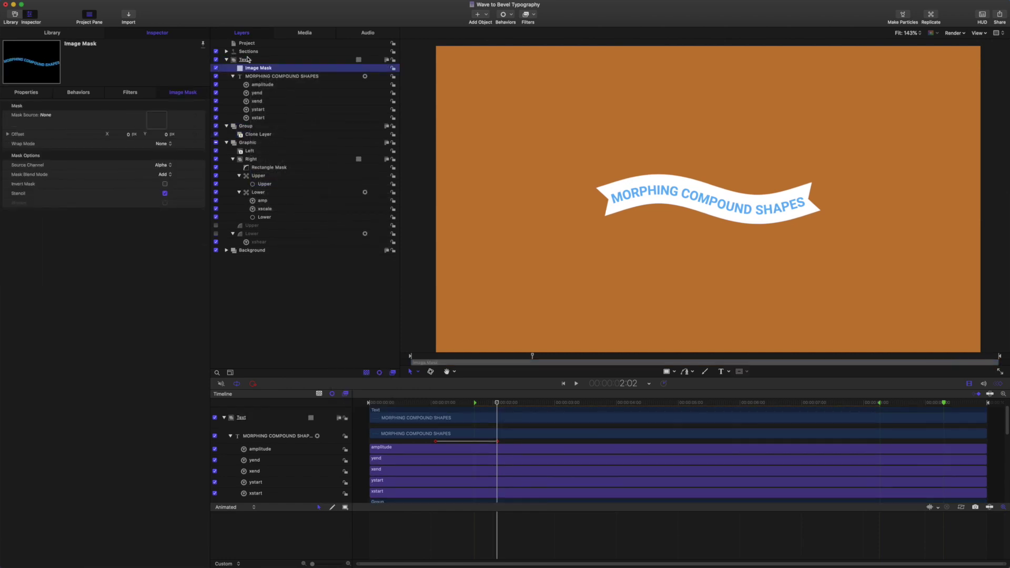
drag(245, 128, 260, 83)
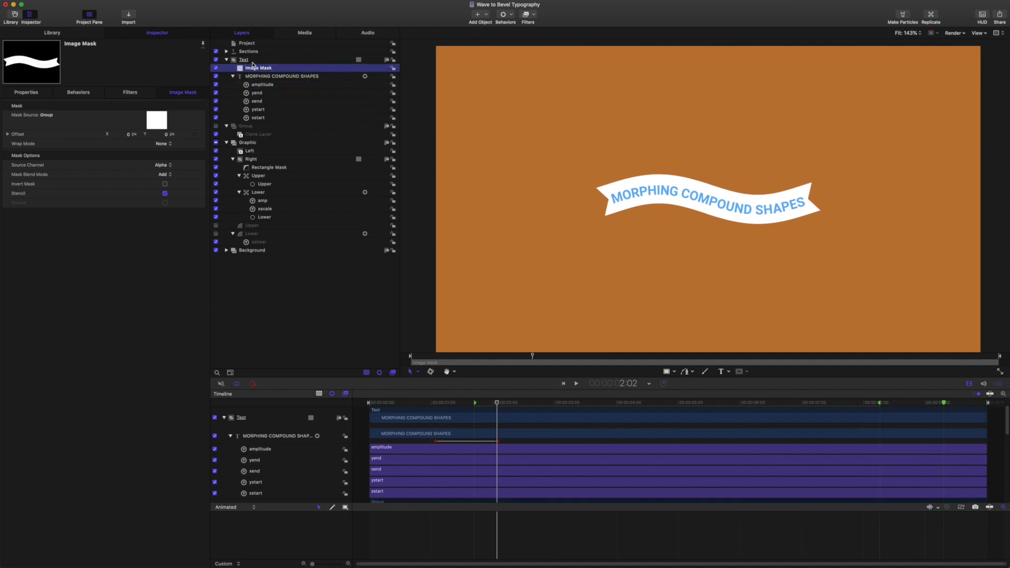
Rename the clone group 'clone clip', end the play range at 2:20, and play it
click(249, 126)
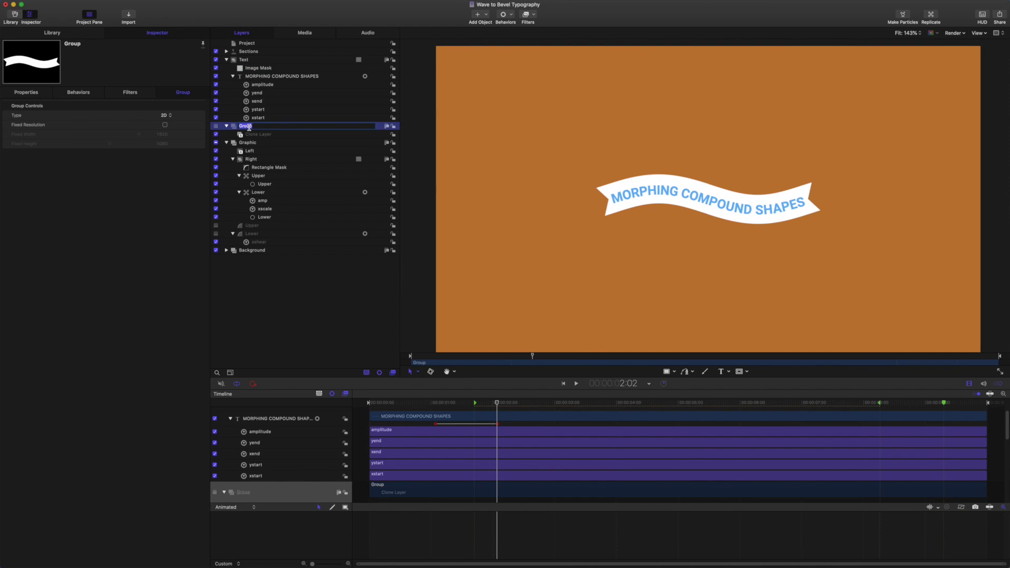
text(clone clip)
key(Return)
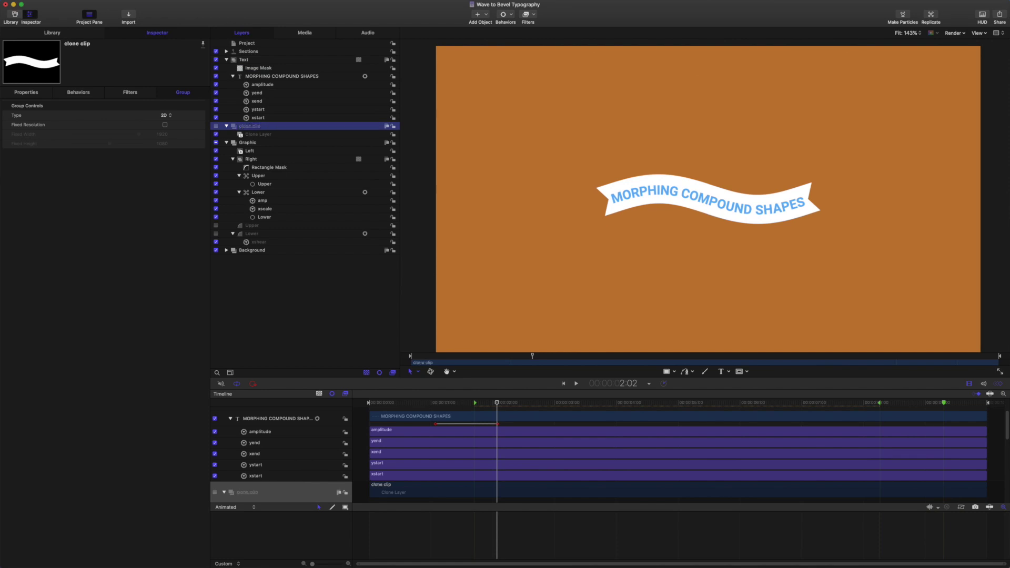
drag(496, 403, 535, 409)
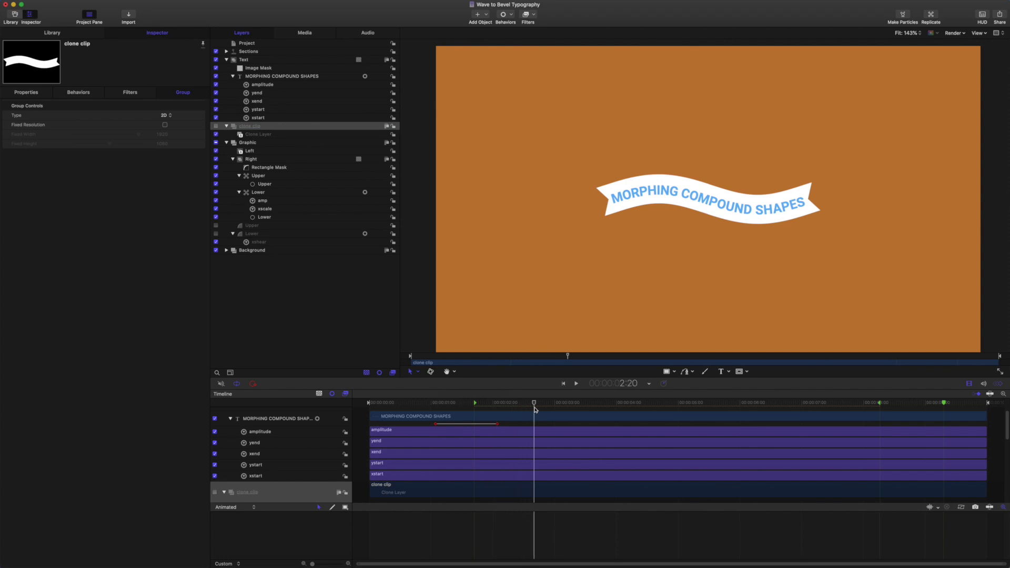
key(alt+super+o)
key(space)
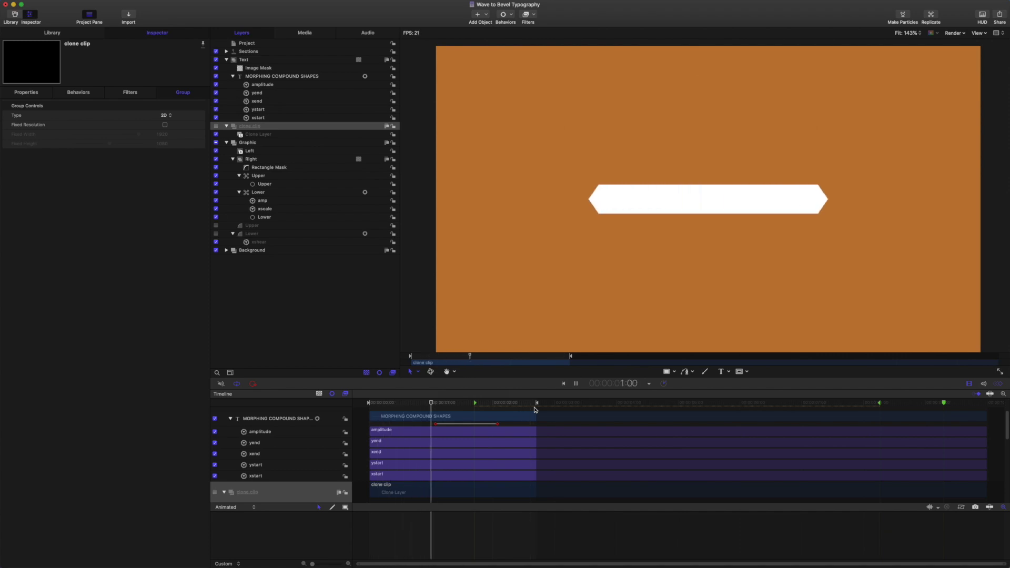
scroll(535, 447, down, 3)
key(space)
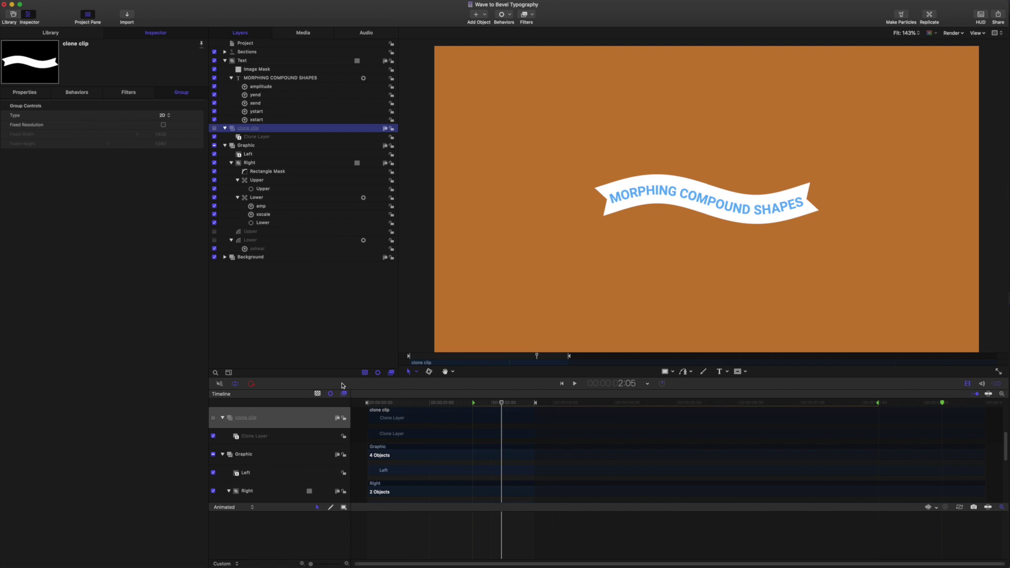
In Final Cut Pro, play the Ribbons project from the start, then stop playback
key(super+Tab)
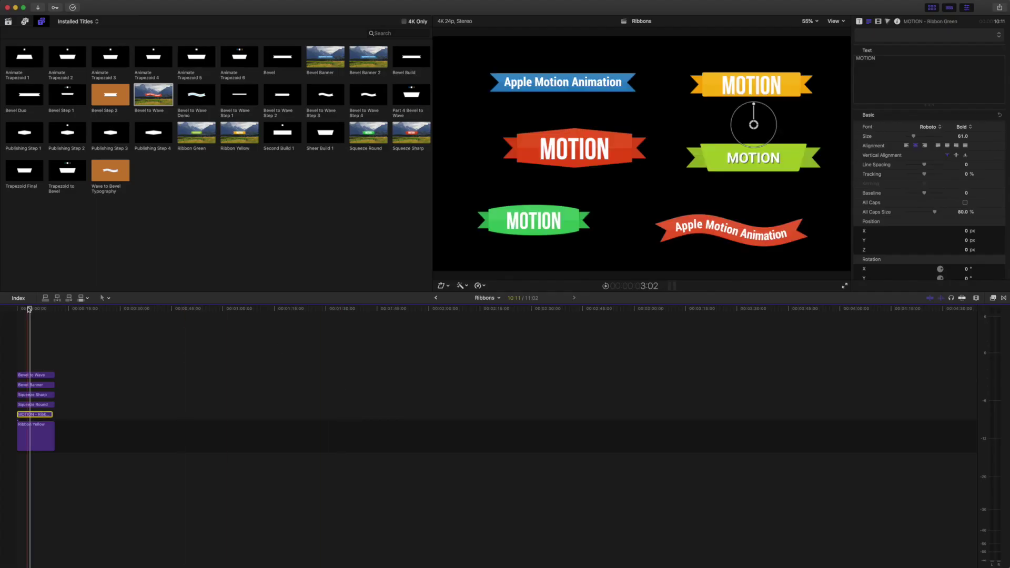
key(Home)
key(space)
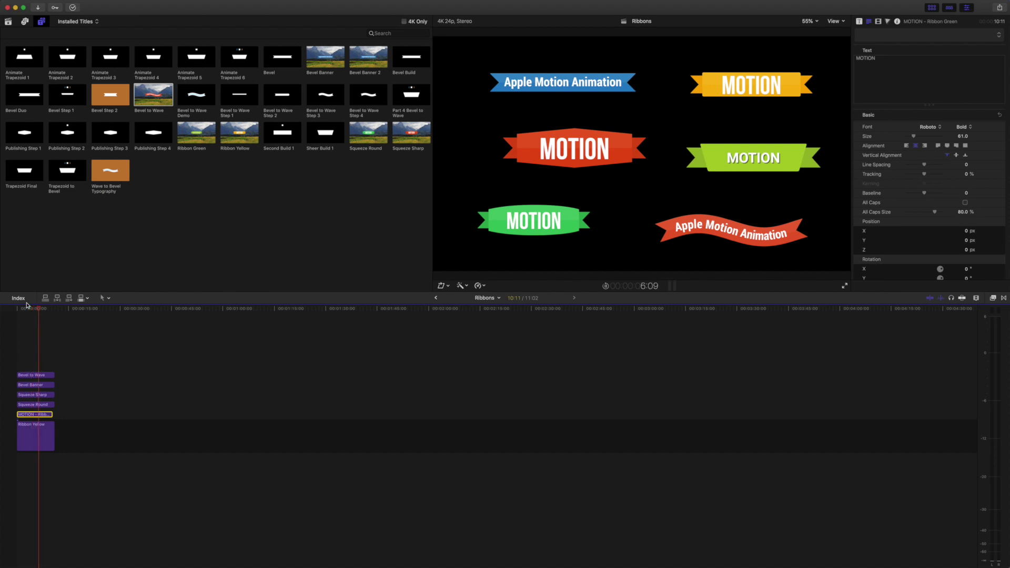
key(space)
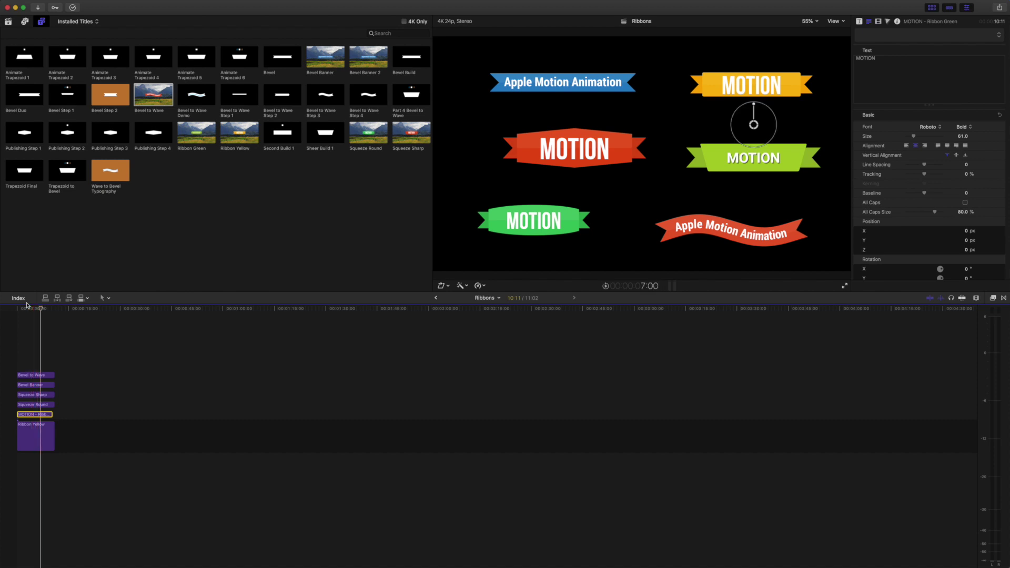